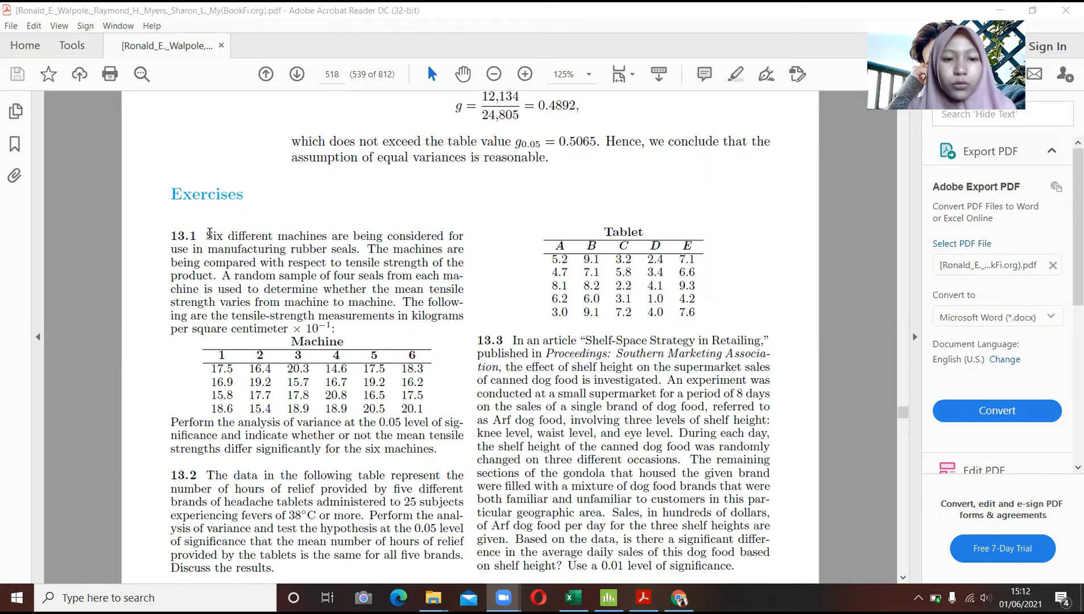
Read through Exercise 13.1 on the six machines, covering the problem text and its tensile-strength data table
left_click_drag(207, 235, 342, 328)
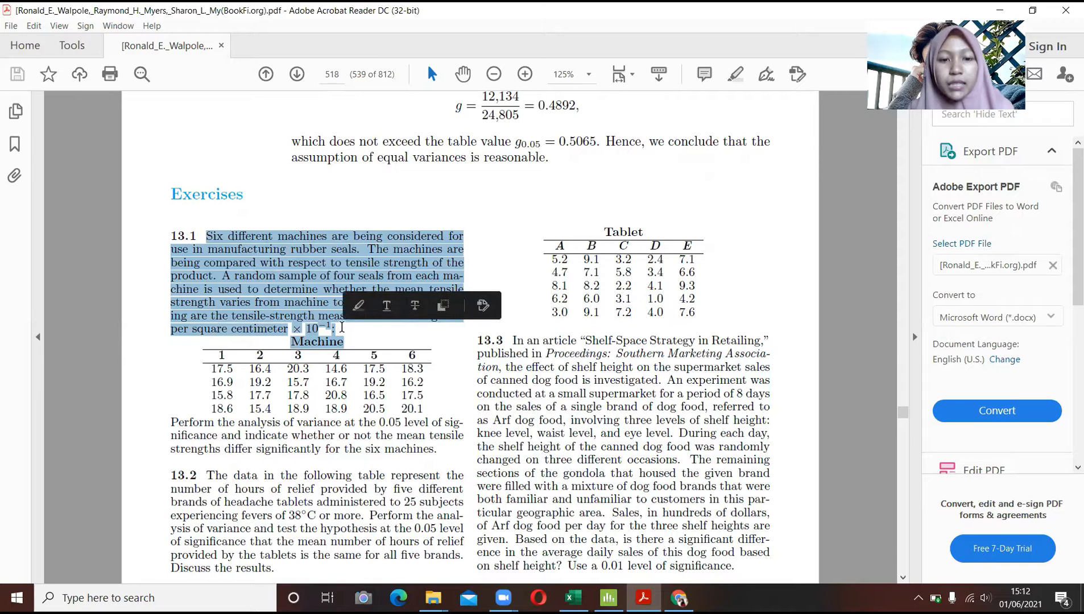
left_click(357, 335)
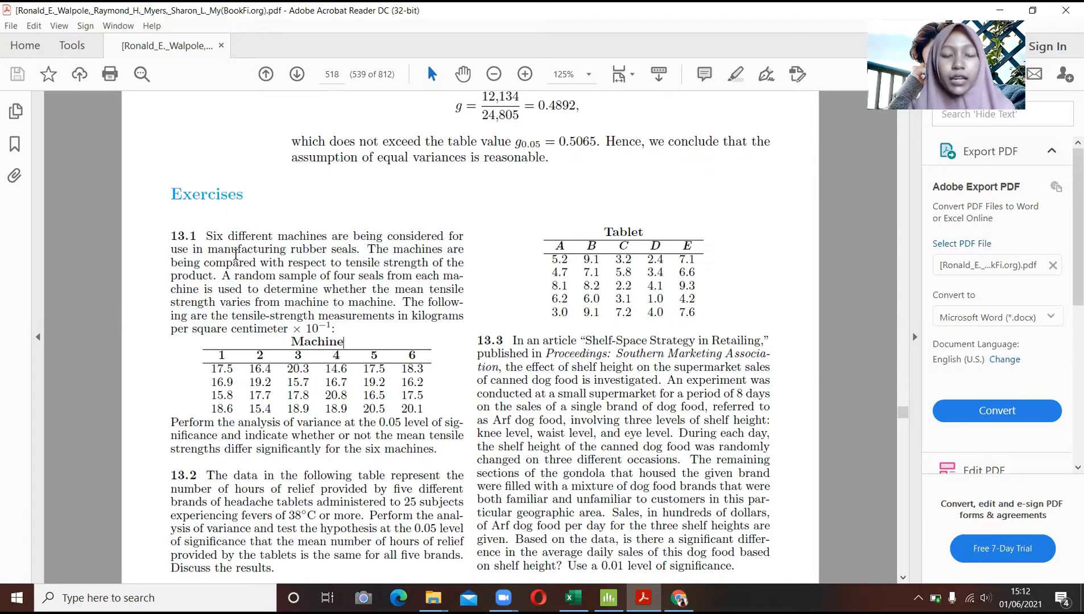
left_click_drag(207, 236, 267, 282)
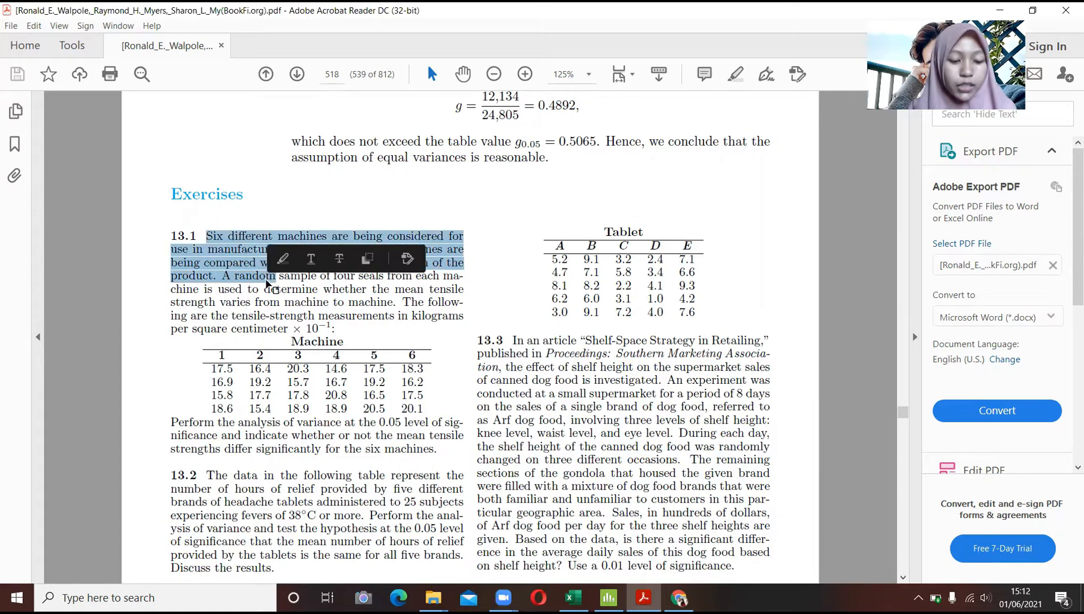
left_click(331, 281)
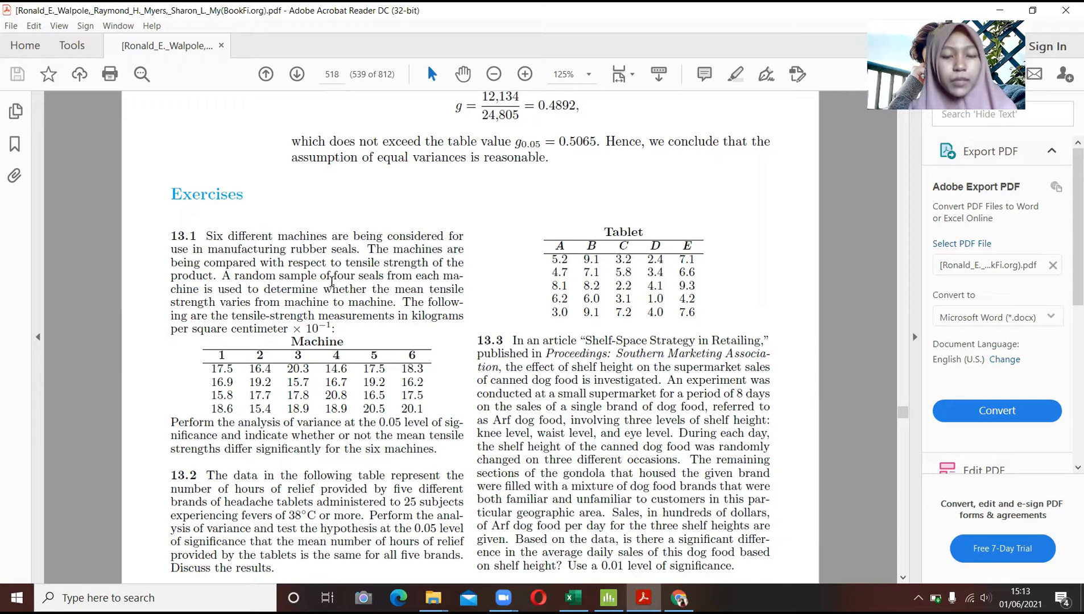
left_click_drag(344, 343, 328, 325)
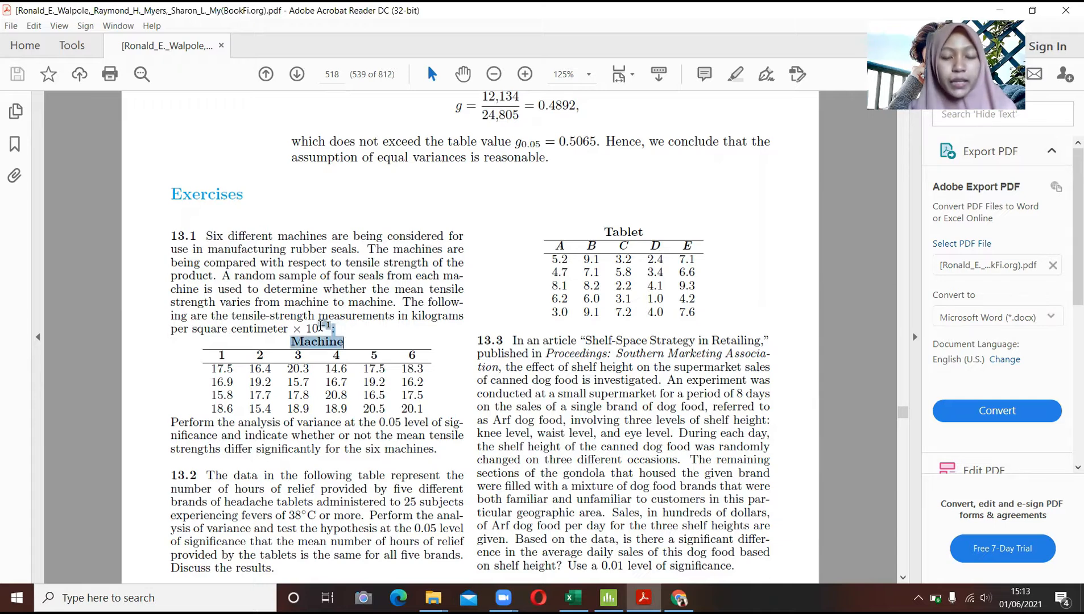
left_click(359, 346)
left_click_drag(233, 362, 426, 408)
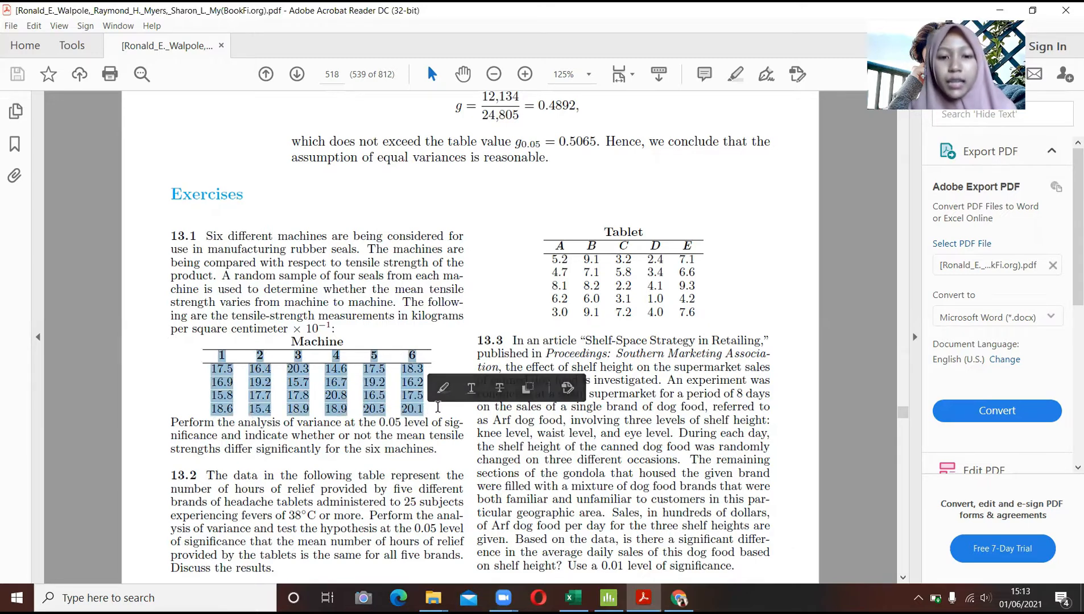
left_click(438, 412)
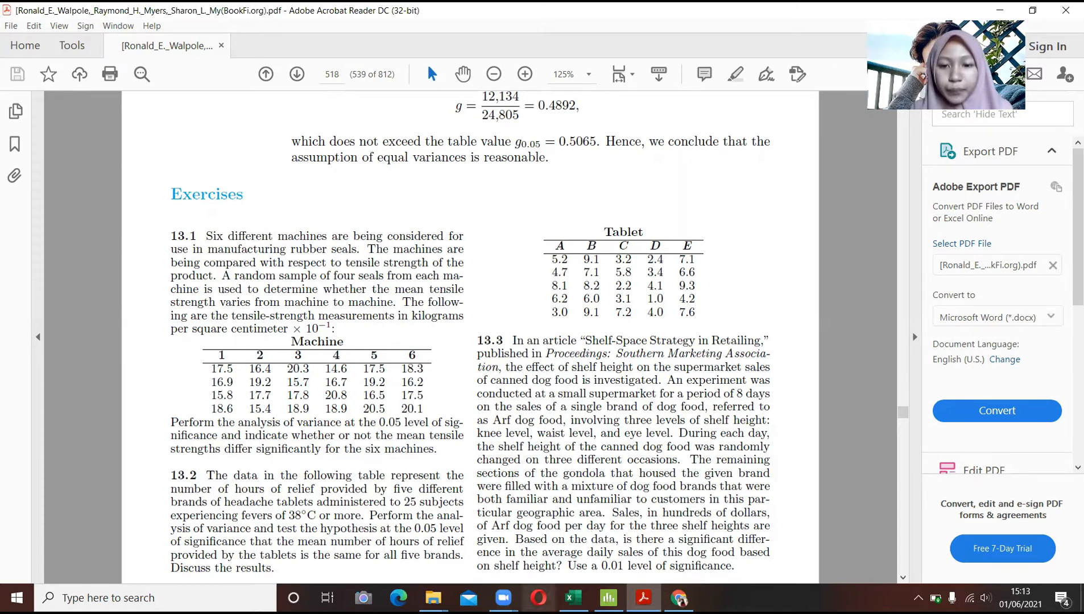
Switch to Minitab and start a One-Way ANOVA on the machine data in worksheet 13.1
left_click(608, 597)
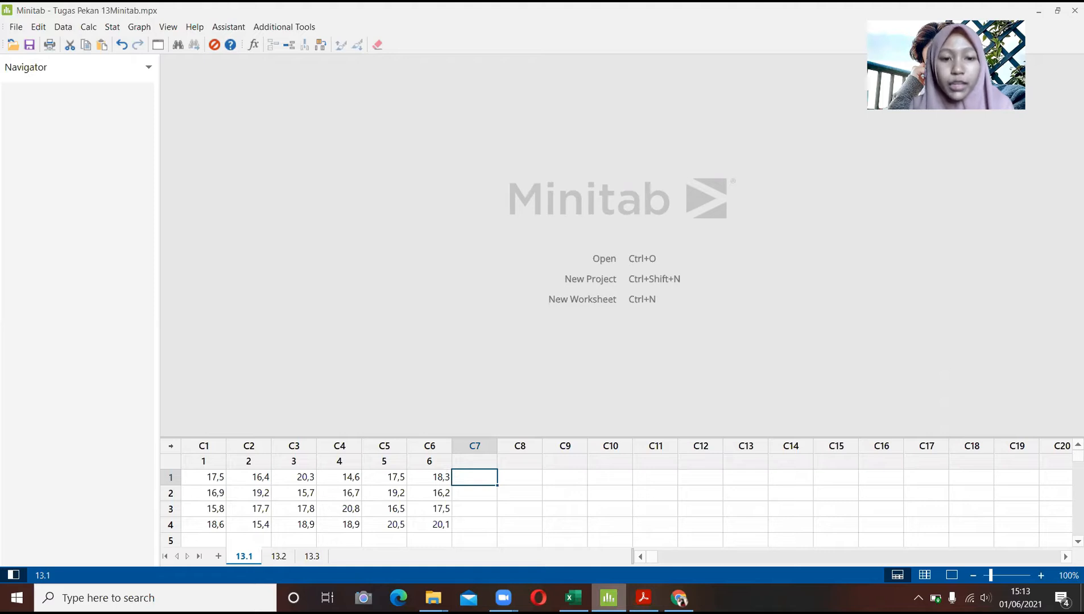
left_click(216, 482)
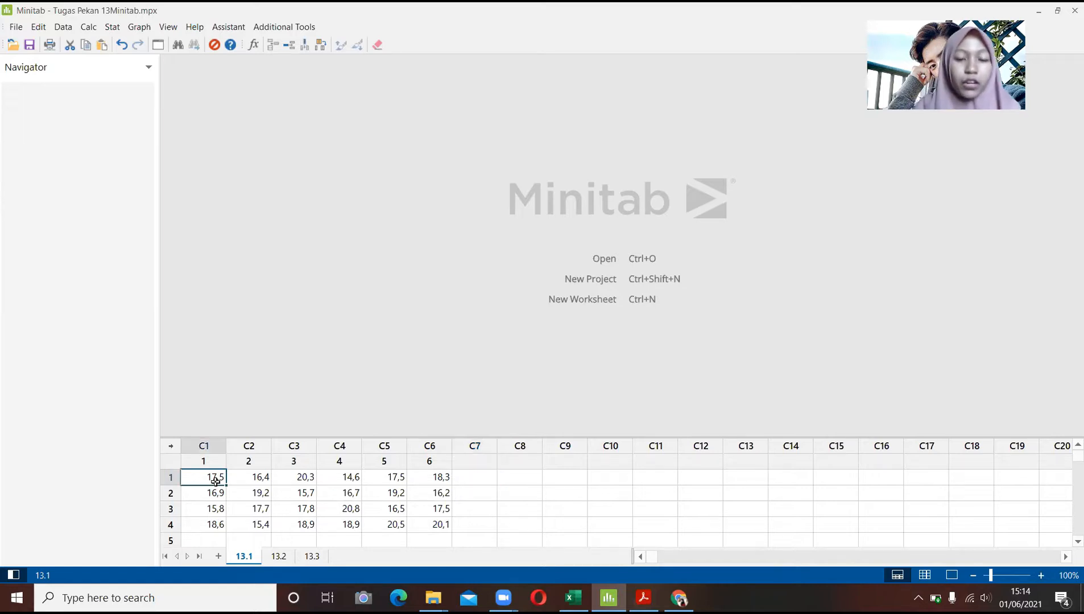
left_click(287, 487)
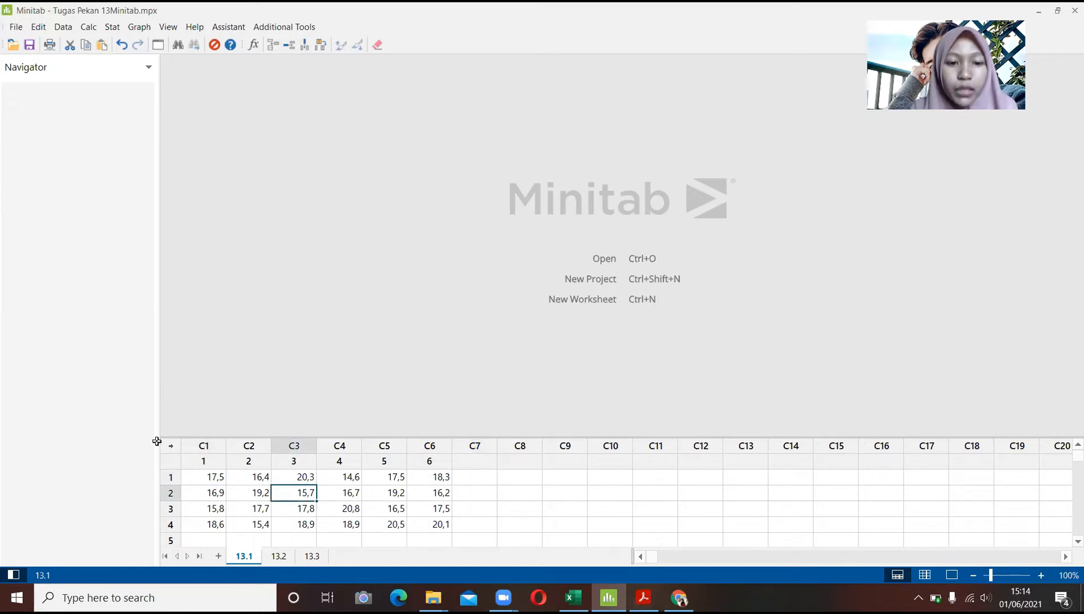
left_click(113, 27)
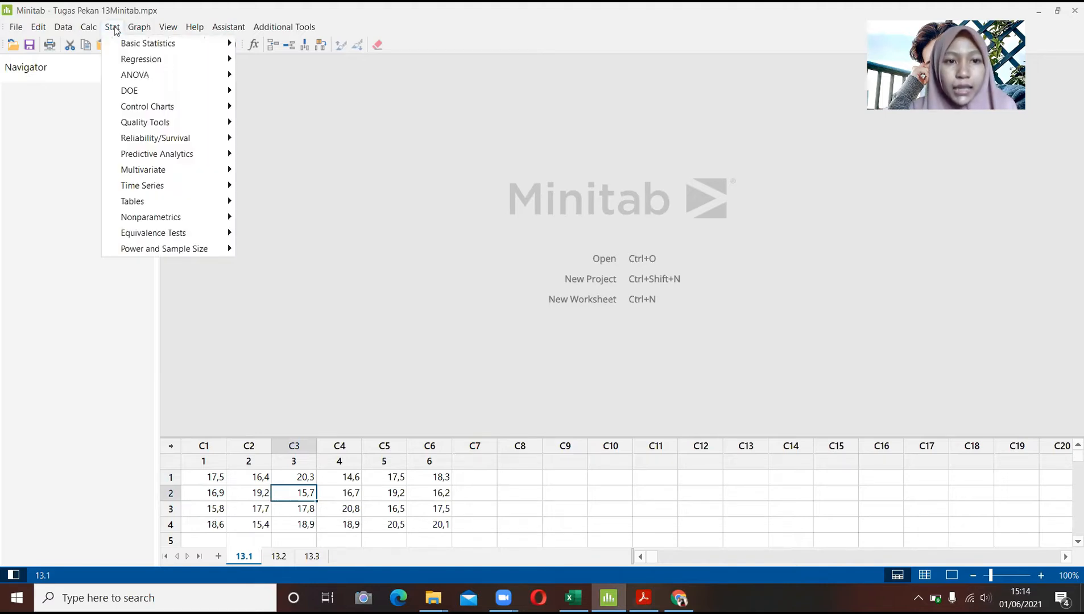
mouse_move(146, 77)
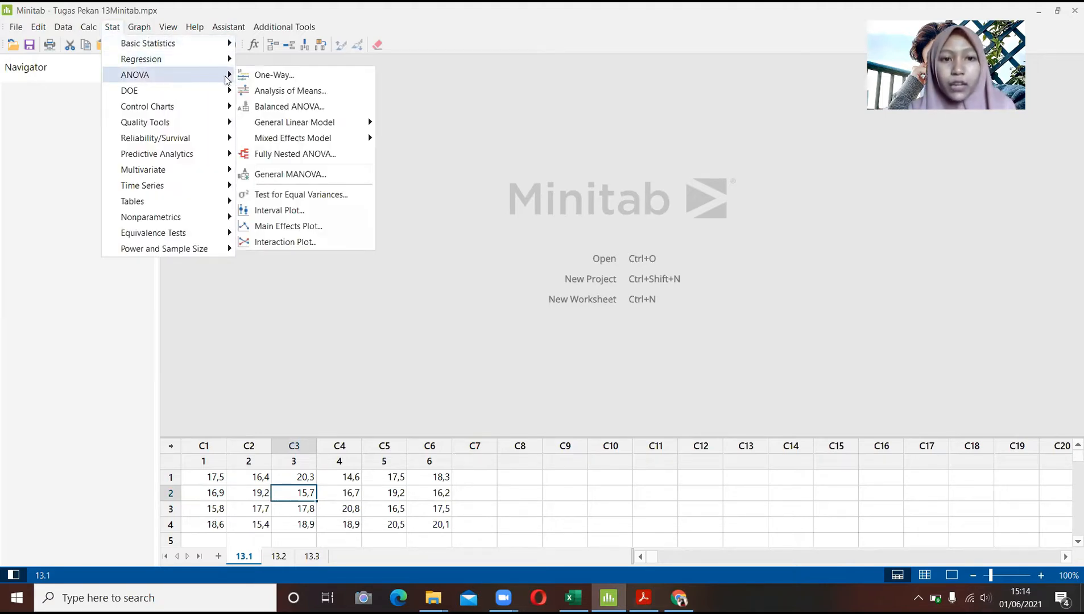
left_click(256, 76)
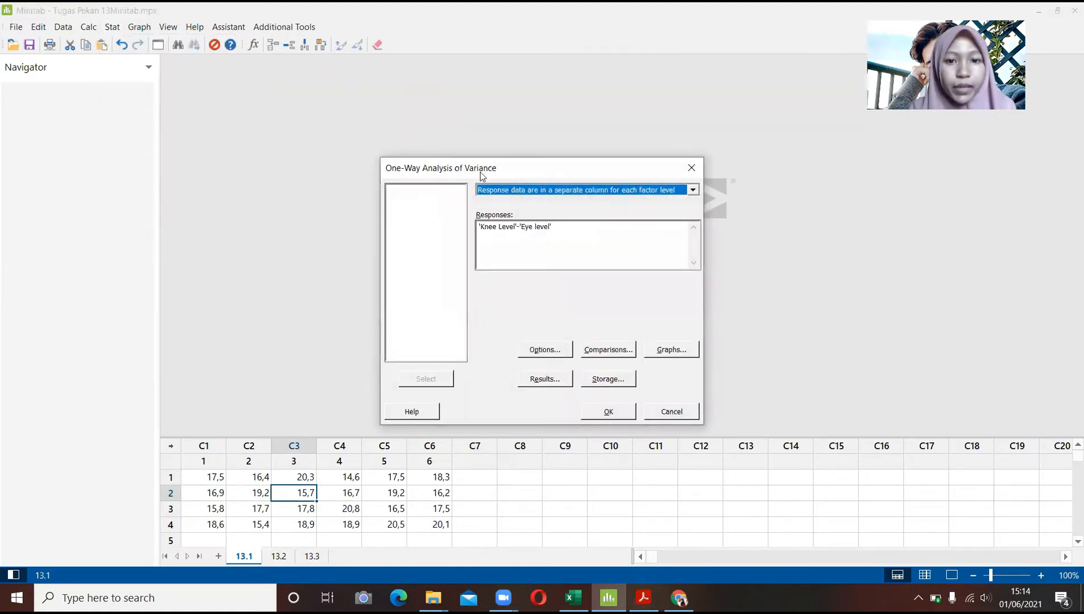
Replace the old ANOVA responses with columns C1 to C6, treating each column as a separate factor level
left_click_drag(561, 227, 467, 225)
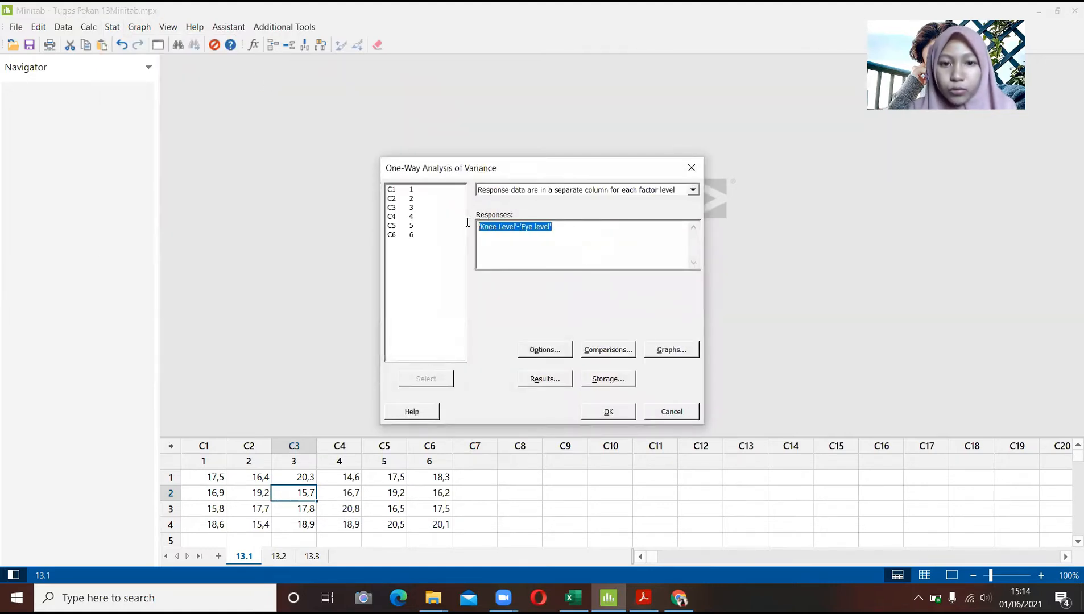
key("Delete")
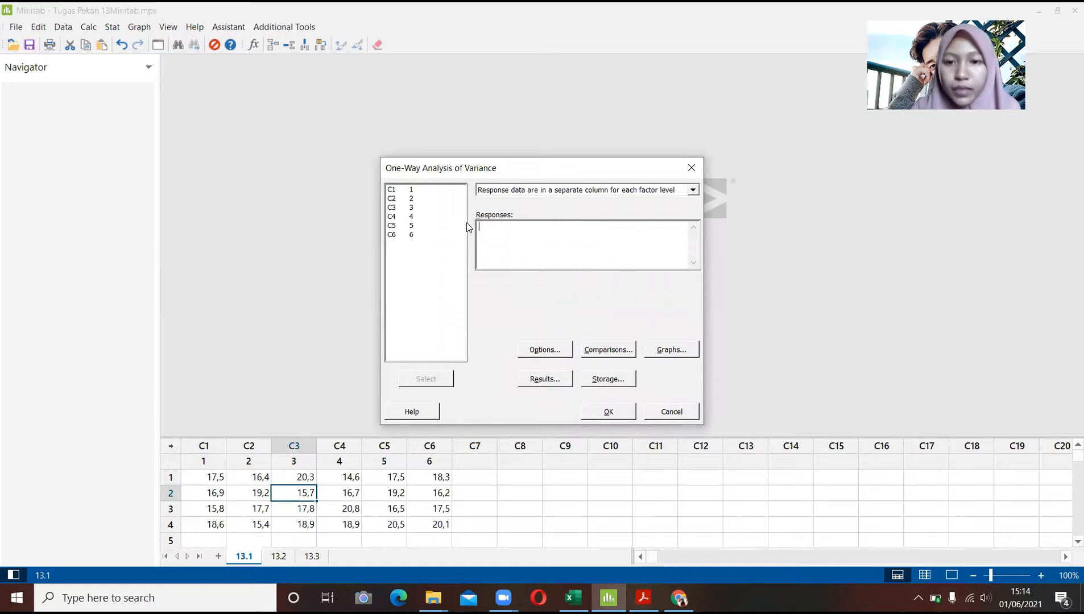
left_click(693, 191)
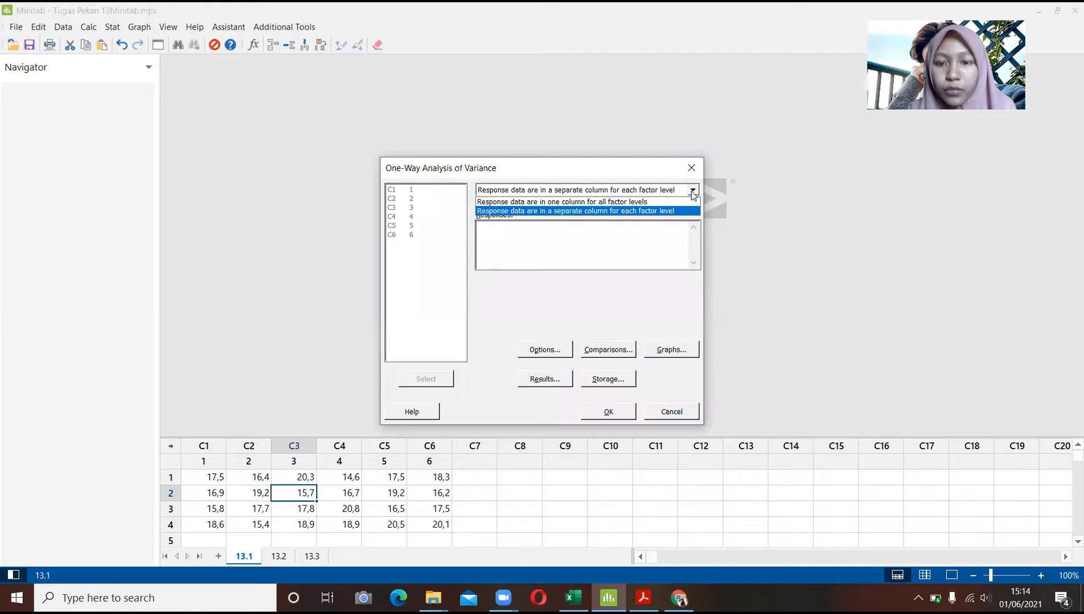
left_click(394, 196)
left_click(486, 230)
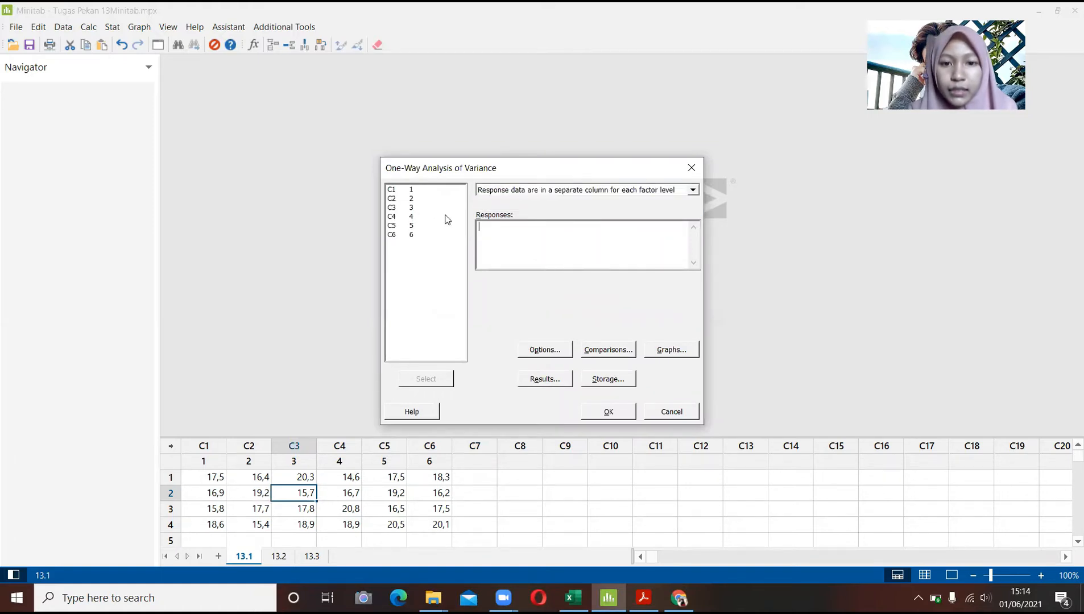
left_click_drag(419, 194, 419, 247)
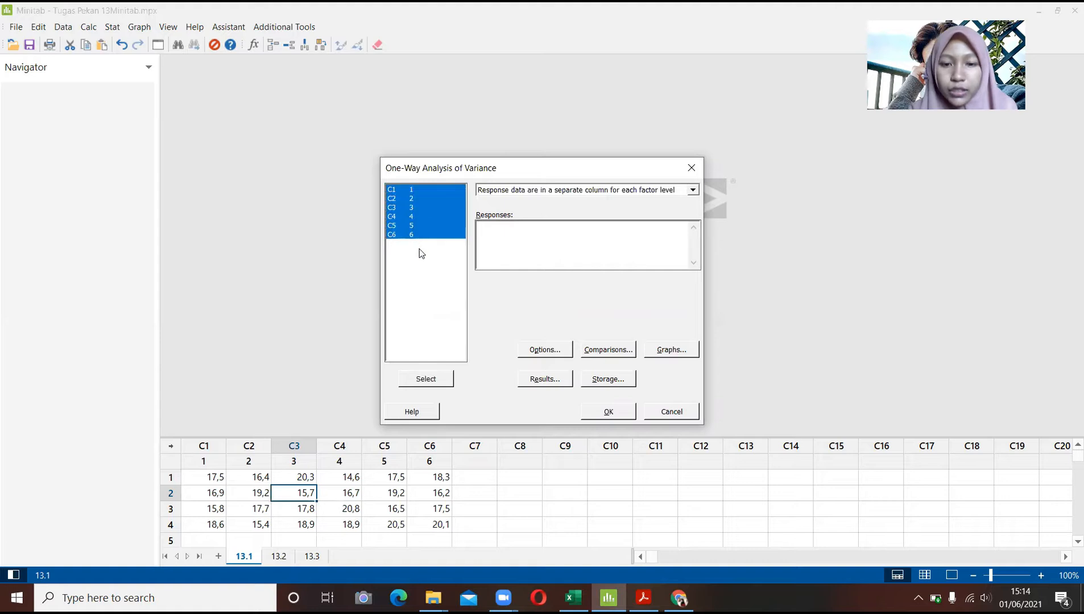
left_click(432, 376)
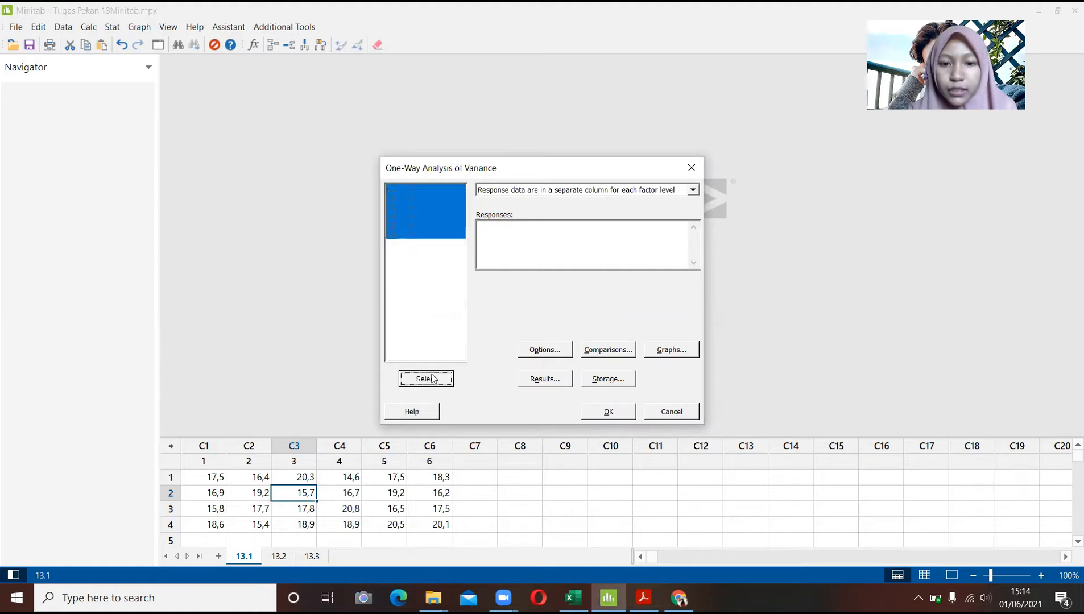
Set the ANOVA confidence level to 95 and run the analysis
left_click(545, 349)
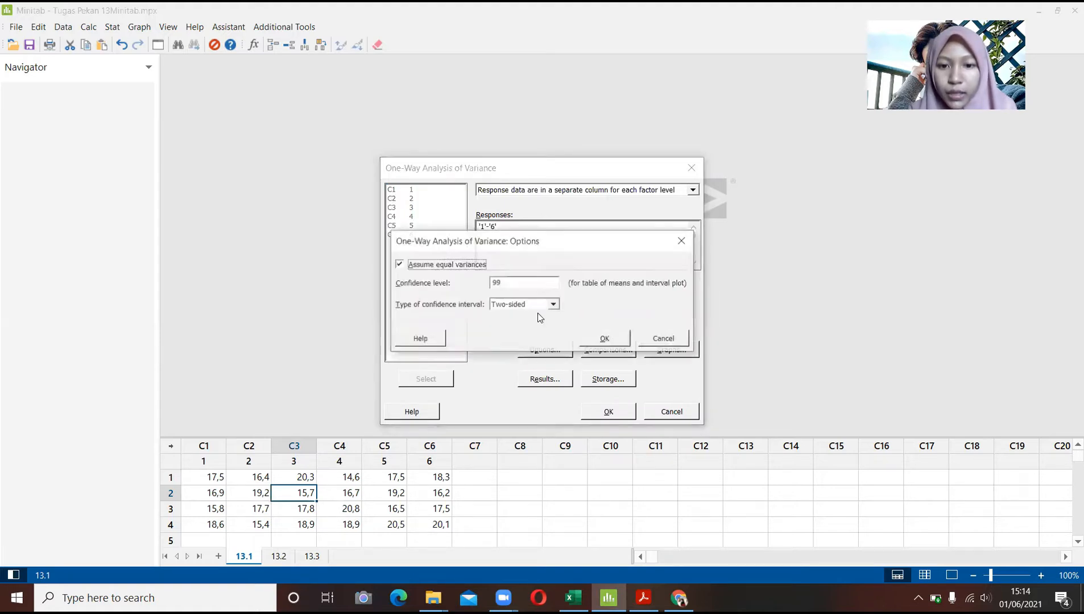
left_click(504, 280)
key("BackSpace")
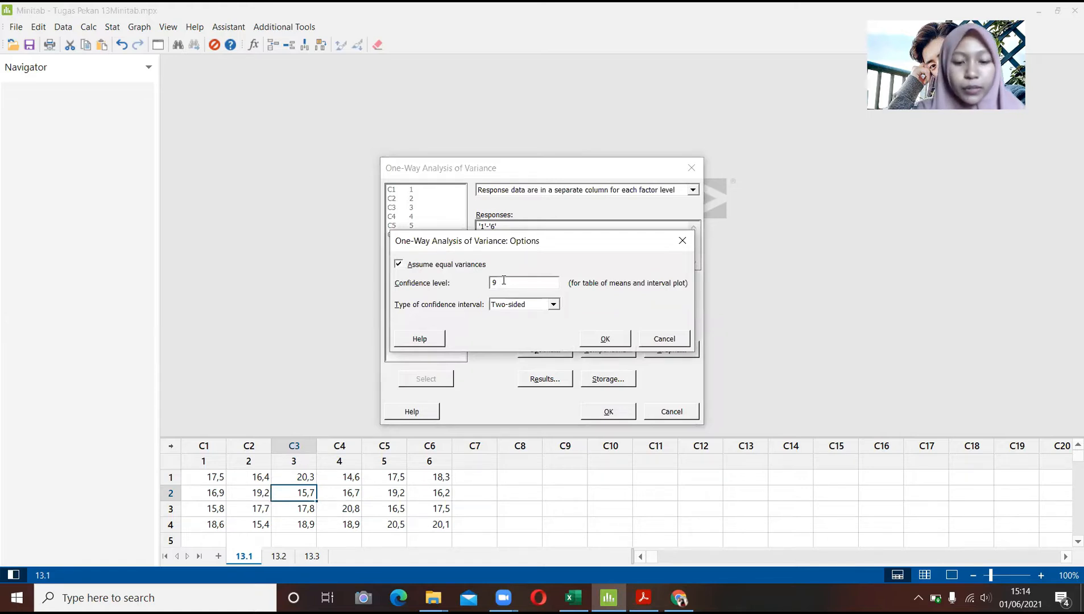
type("5")
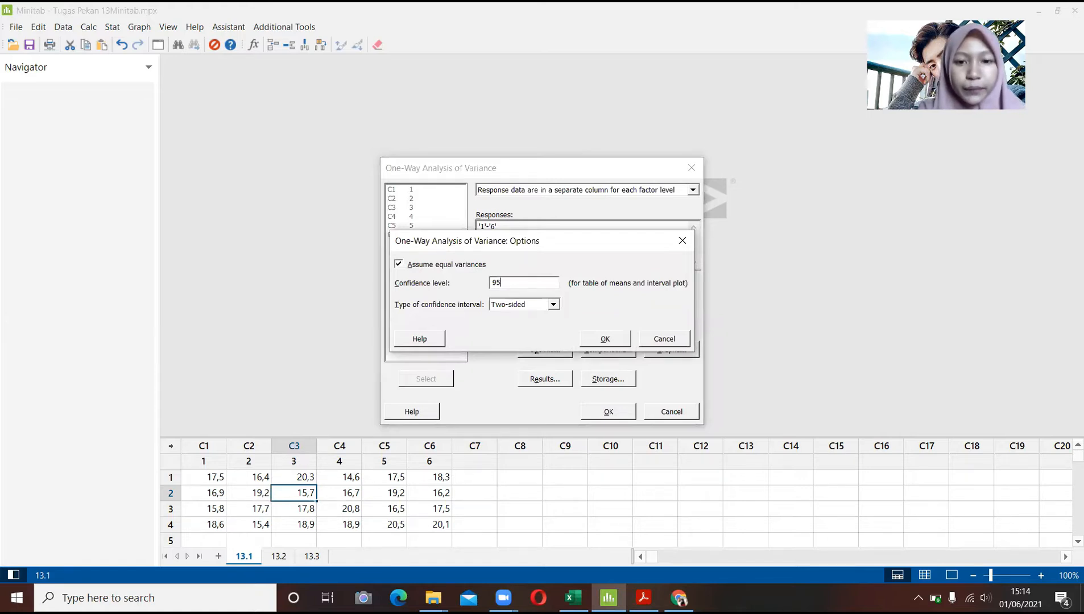
left_click(618, 340)
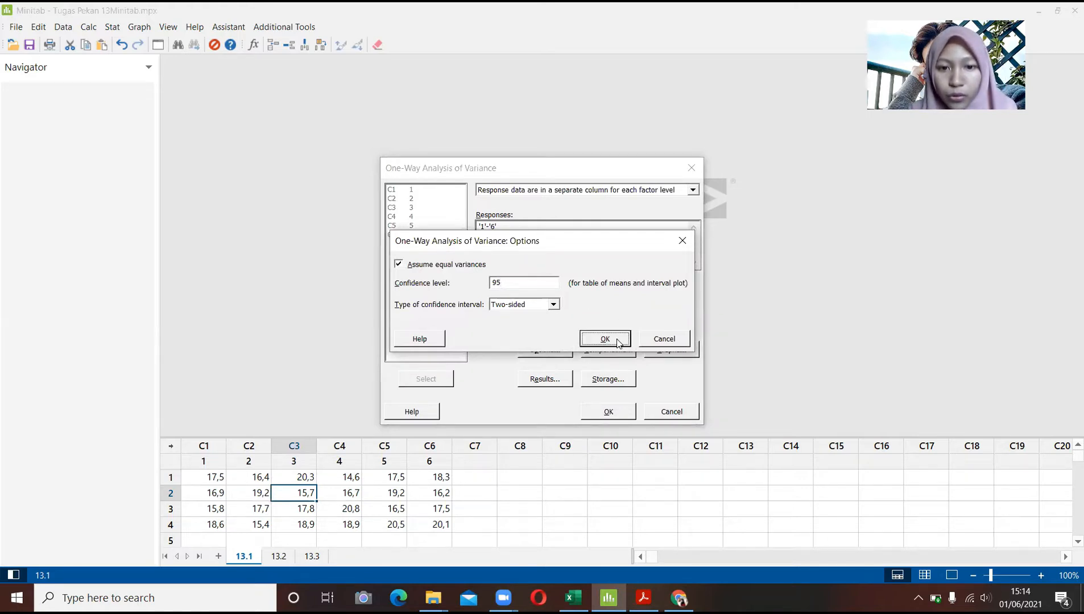
left_click(613, 413)
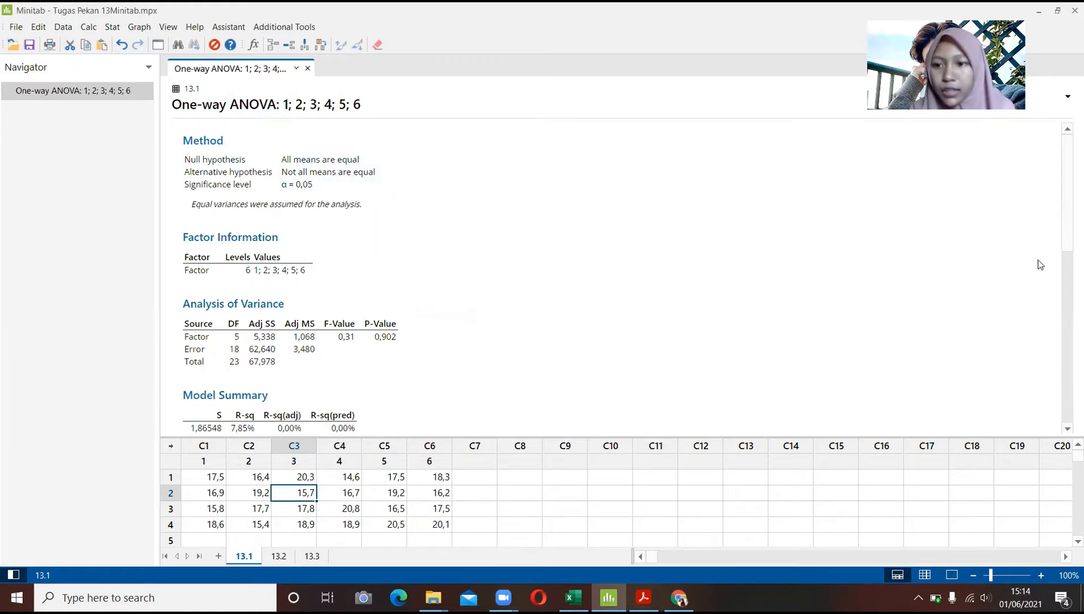
left_click_drag(1068, 234, 1068, 266)
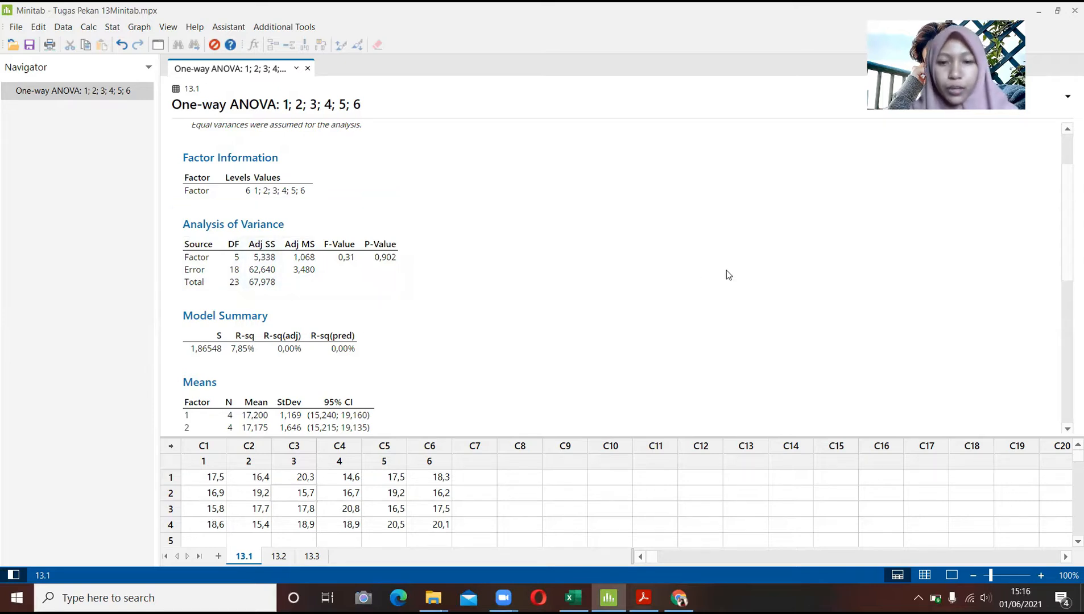
left_click_drag(1067, 272, 1059, 208)
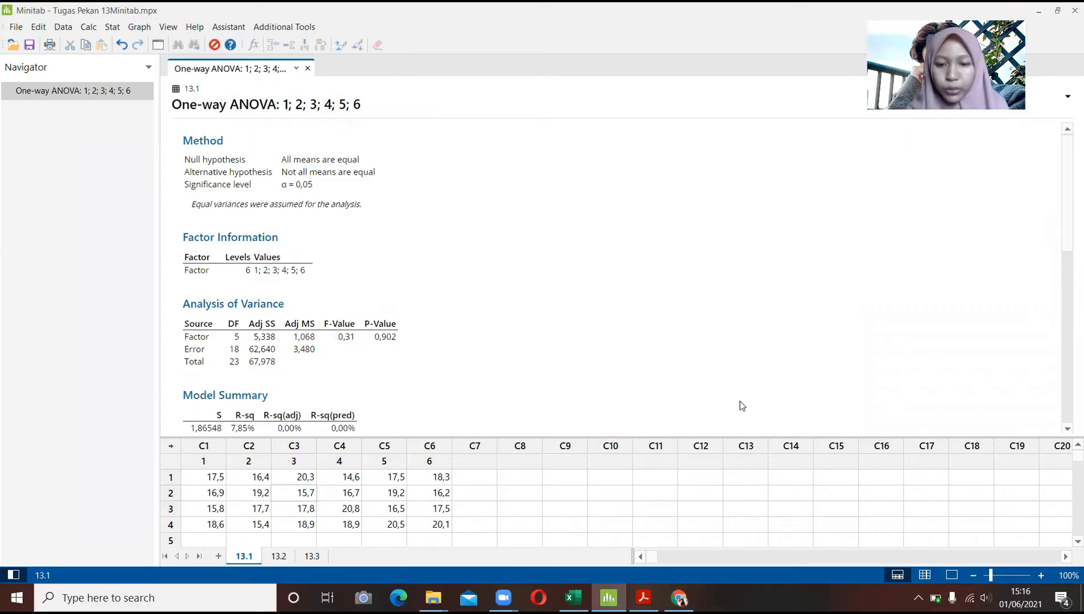
Switch to the Excel workbook and start the Anova: Single Factor data analysis tool with cell I9 selected
left_click(573, 597)
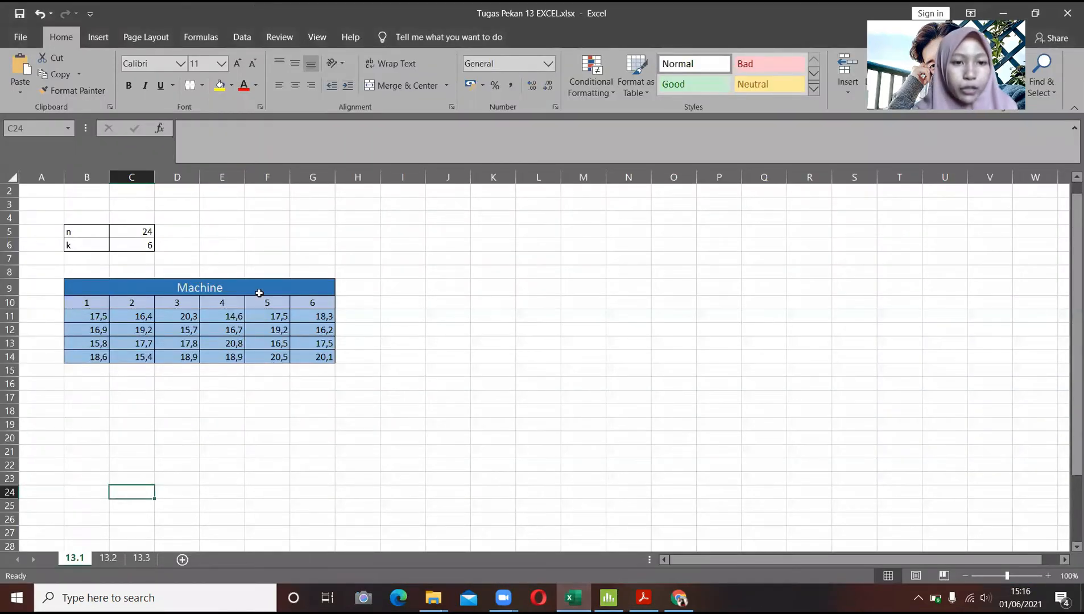
left_click(378, 288)
left_click(401, 287)
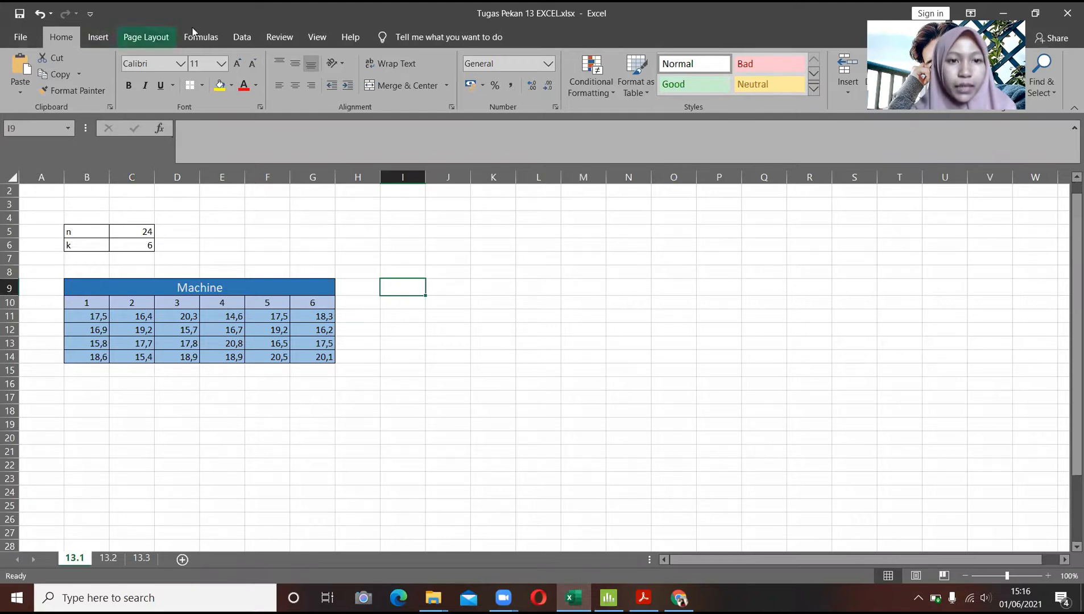
left_click(244, 38)
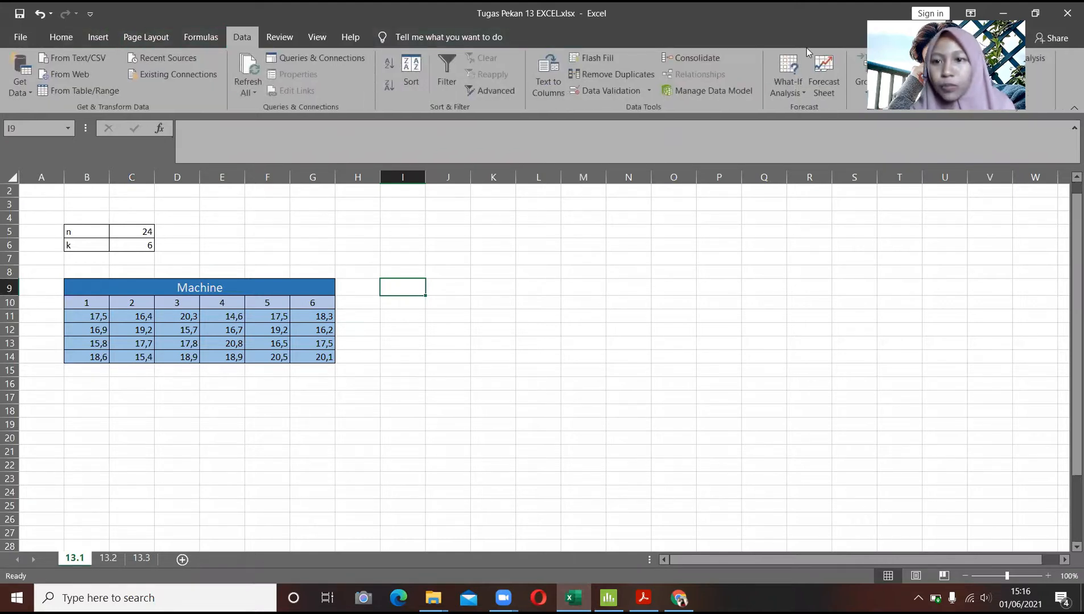
left_click(1035, 57)
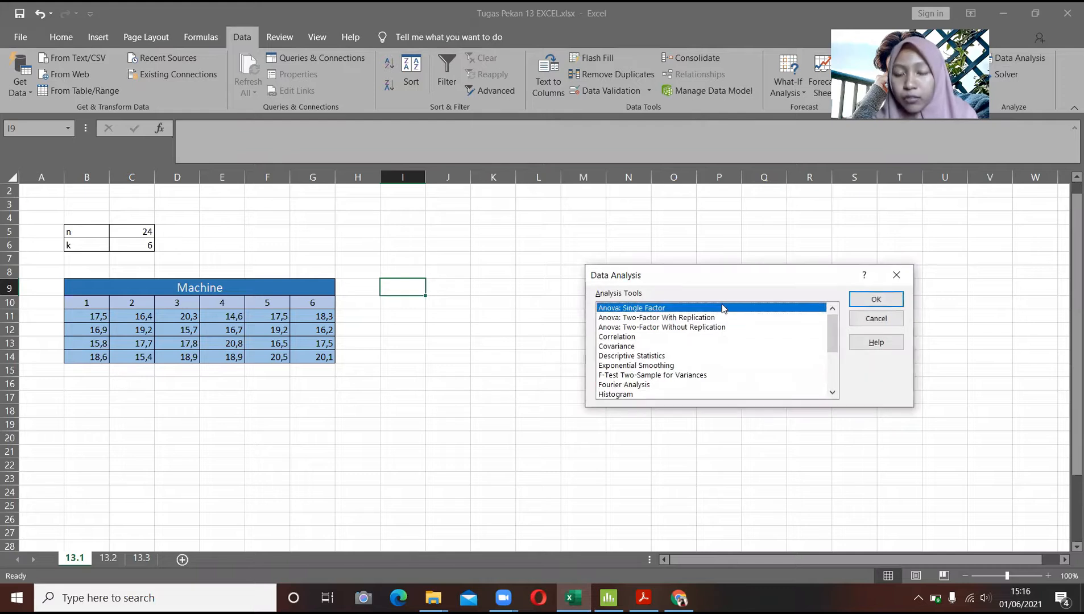
left_click(867, 300)
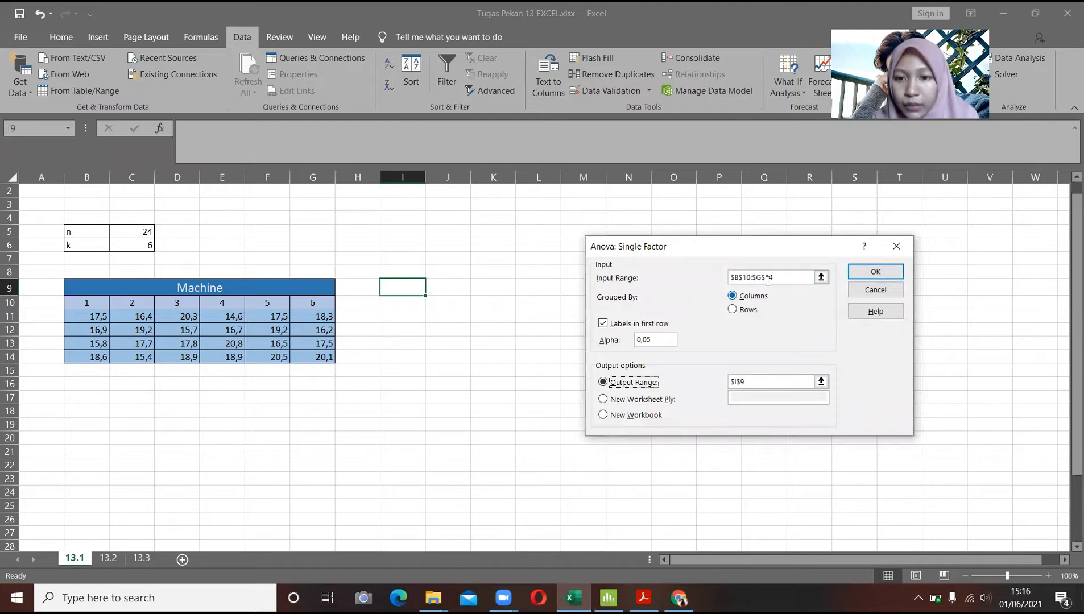
Set the ANOVA input range to B10:G14 and the output range to J9, and run the analysis
left_click_drag(778, 277, 730, 278)
key("BackSpace")
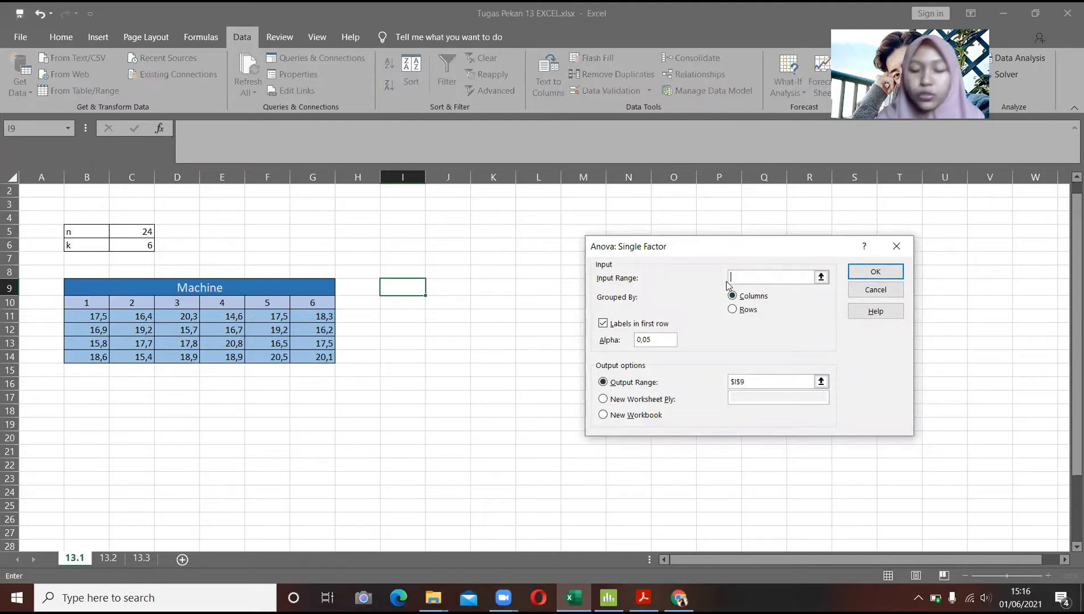
mouse_move(85, 301)
left_mouse_down()
mouse_move(283, 357)
mouse_move(329, 358)
left_mouse_up()
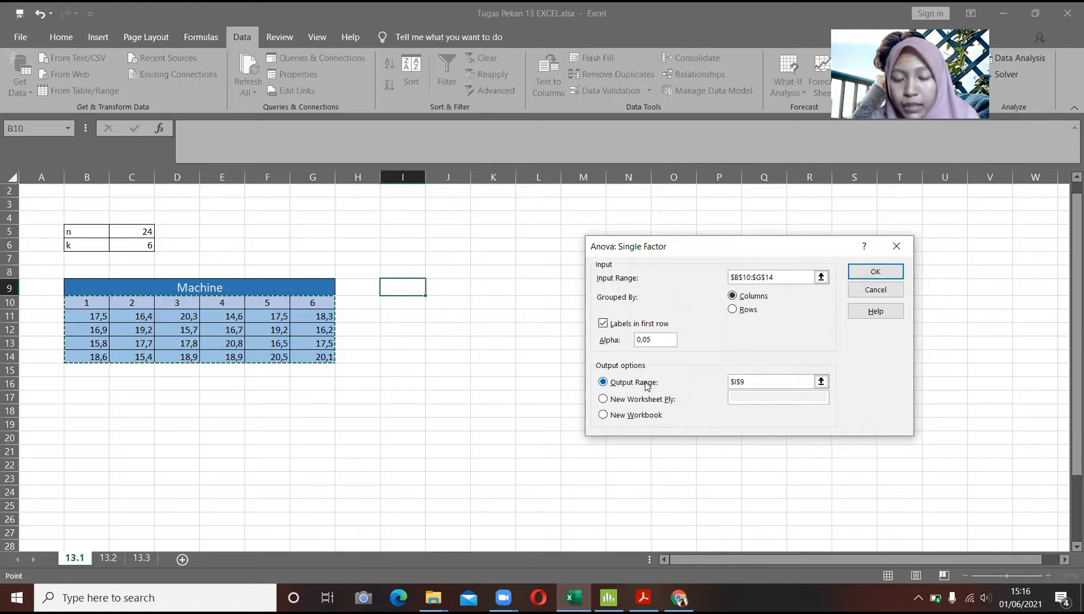
left_click_drag(758, 387, 725, 388)
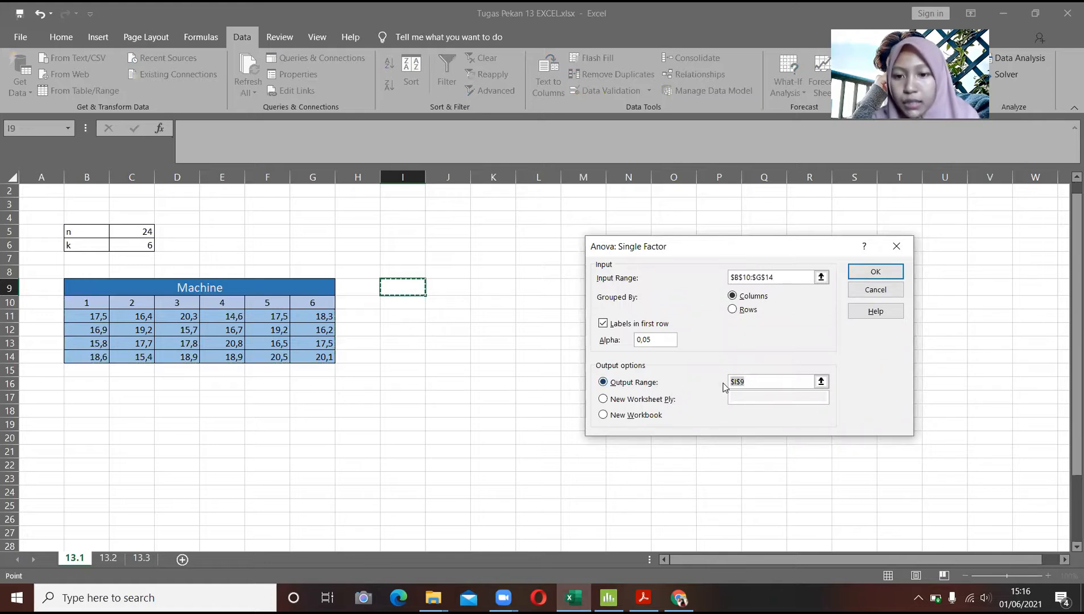
key("BackSpace")
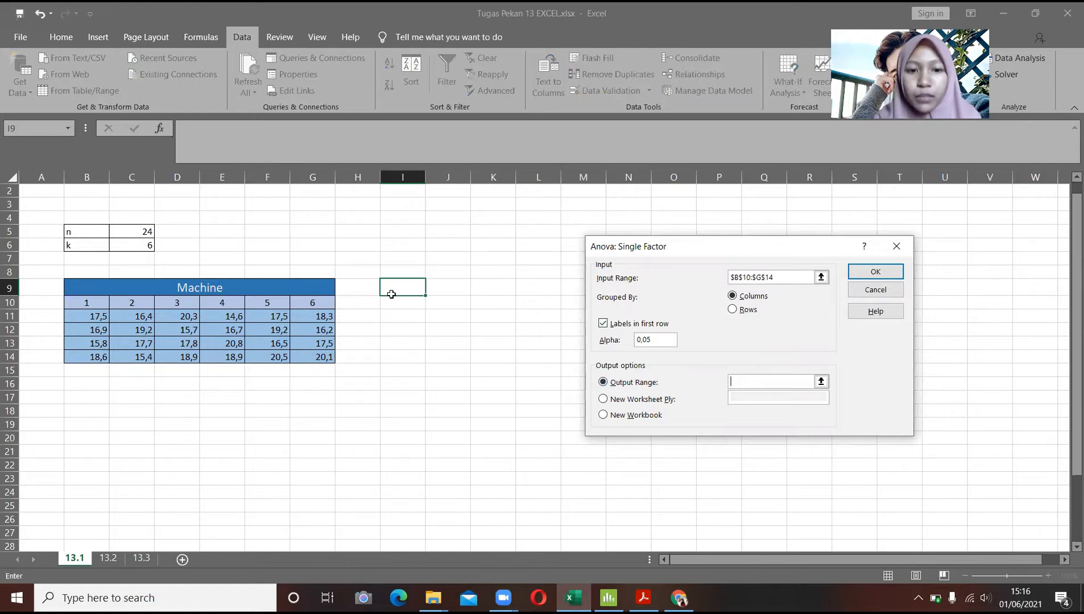
left_click(440, 285)
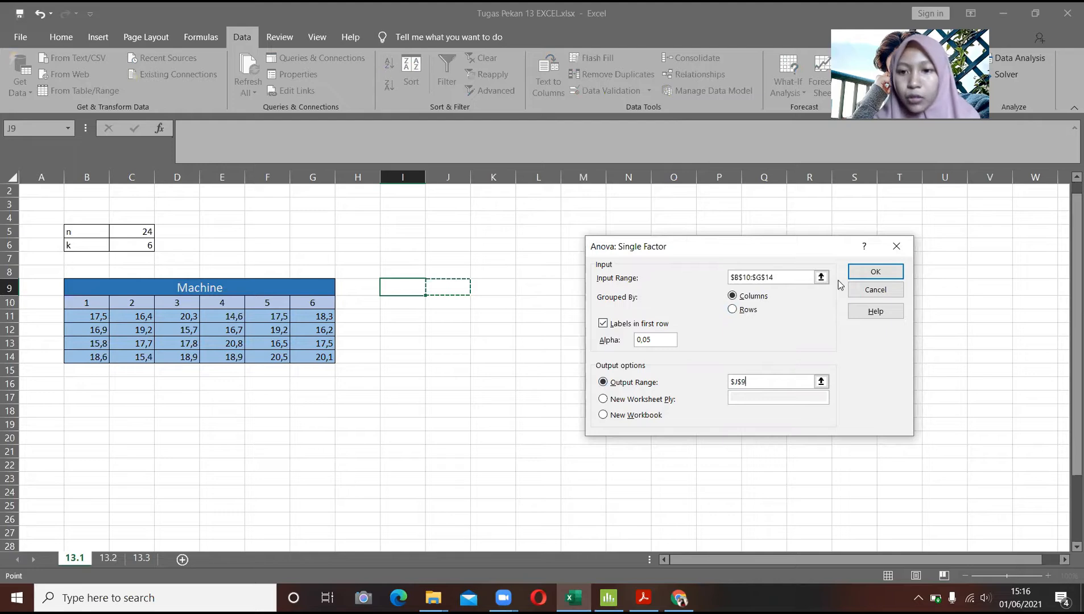
left_click(875, 272)
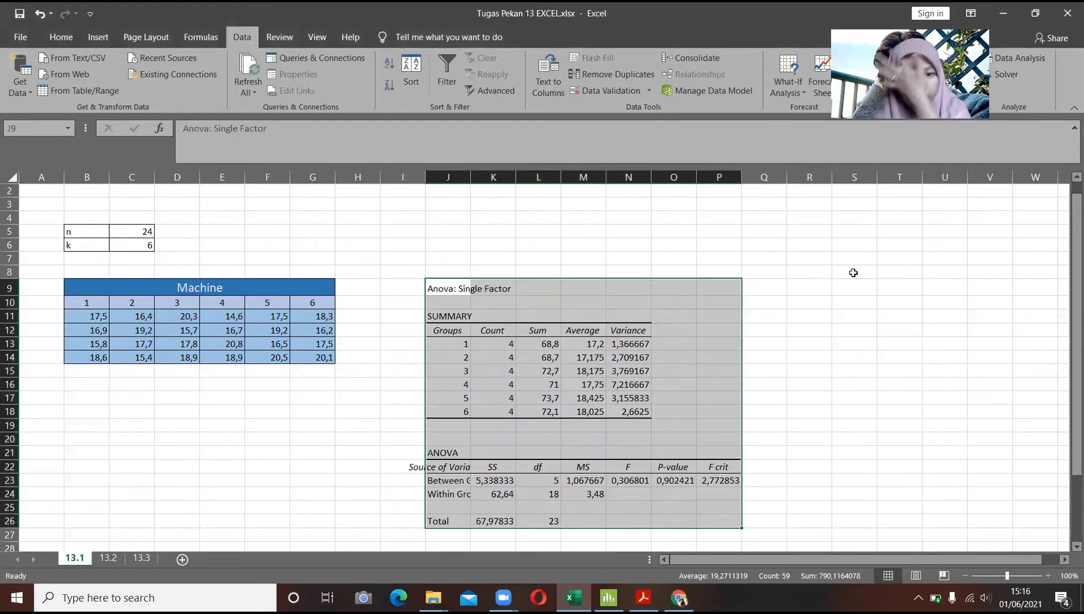
Compare the Exercise 13.1 ANOVA tables in Excel and Minitab: degrees of freedom, sums of squares, mean squares, F and P-values, plus Excel's F crit
left_click_drag(1067, 268, 1067, 341)
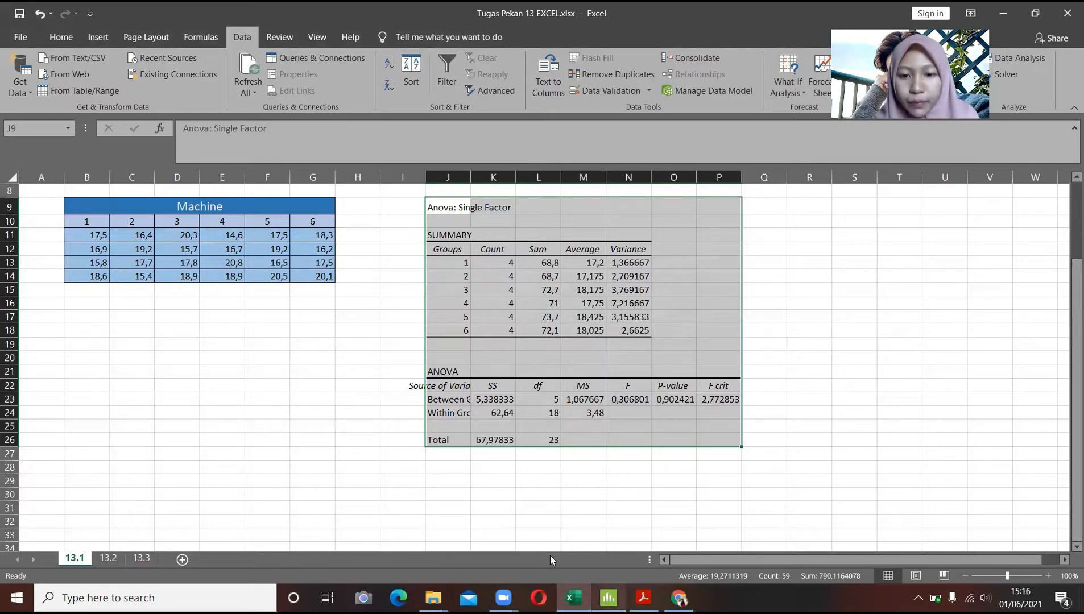
left_click(764, 325)
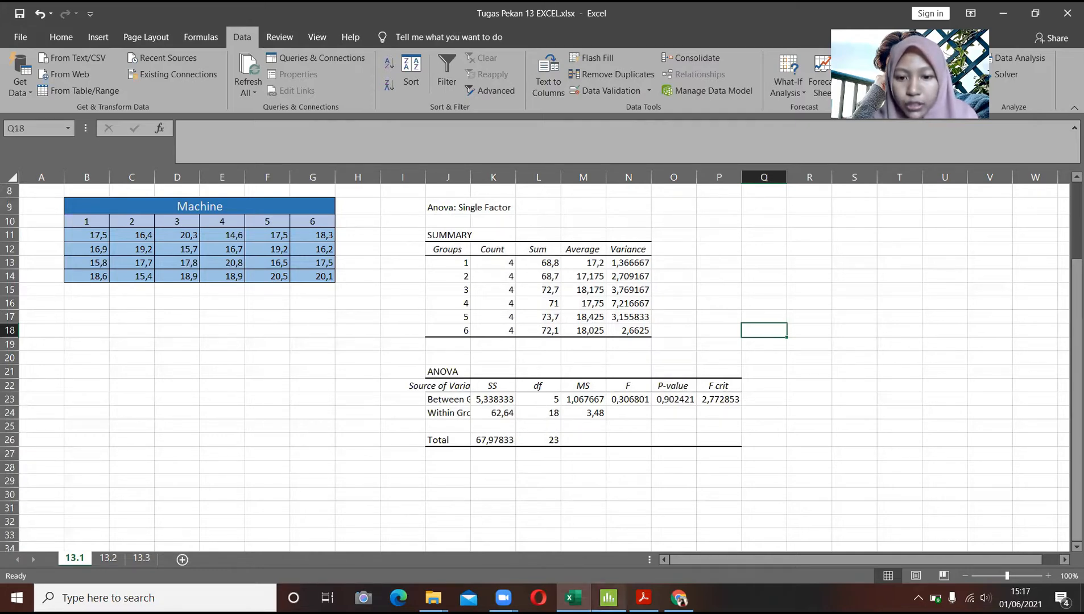
left_click(608, 598)
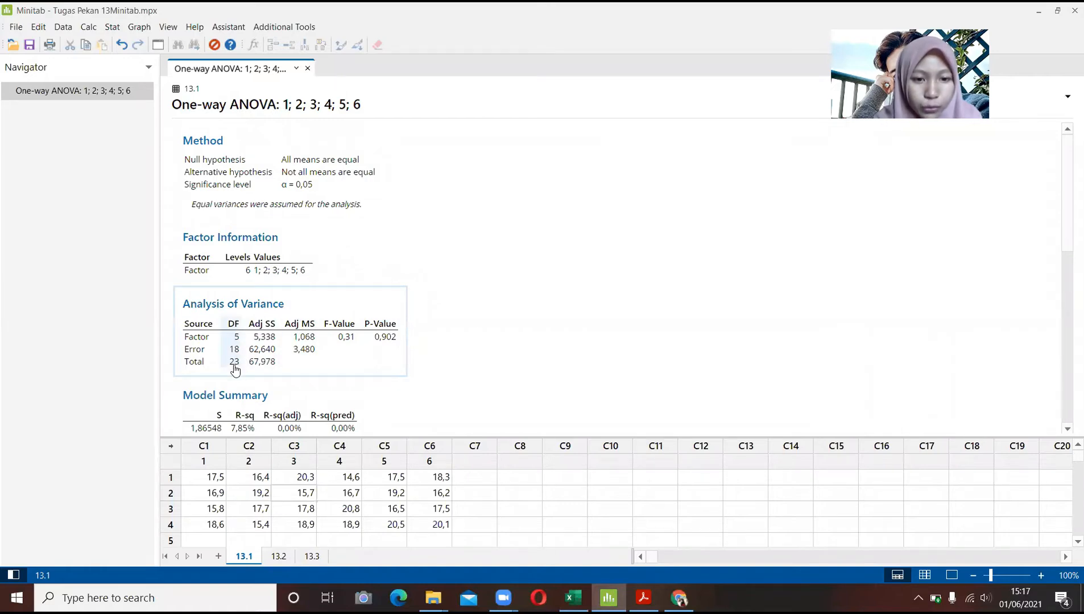
left_click(573, 598)
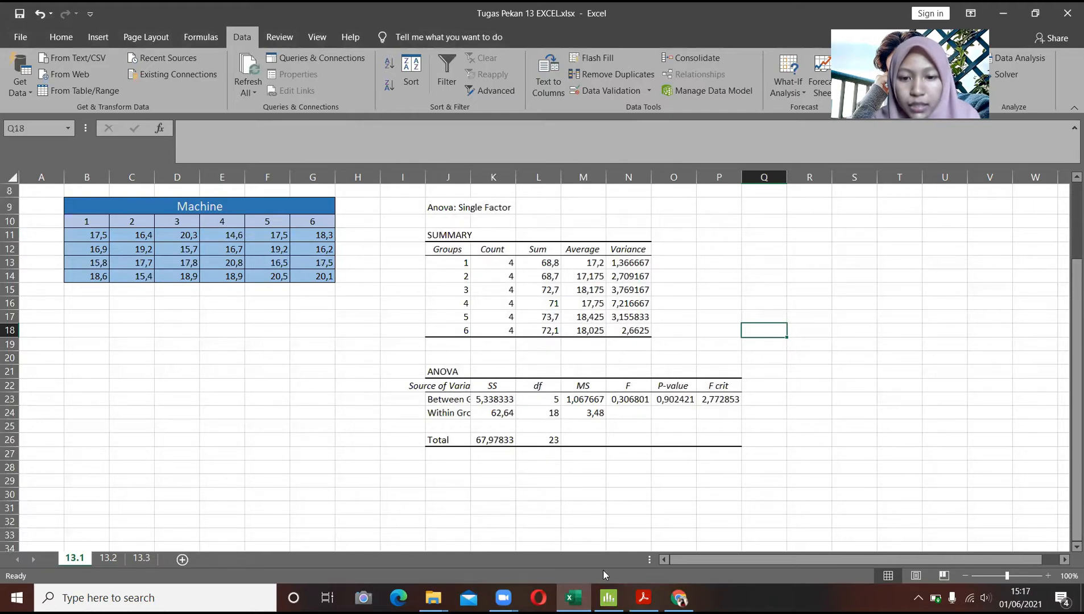
left_click(609, 598)
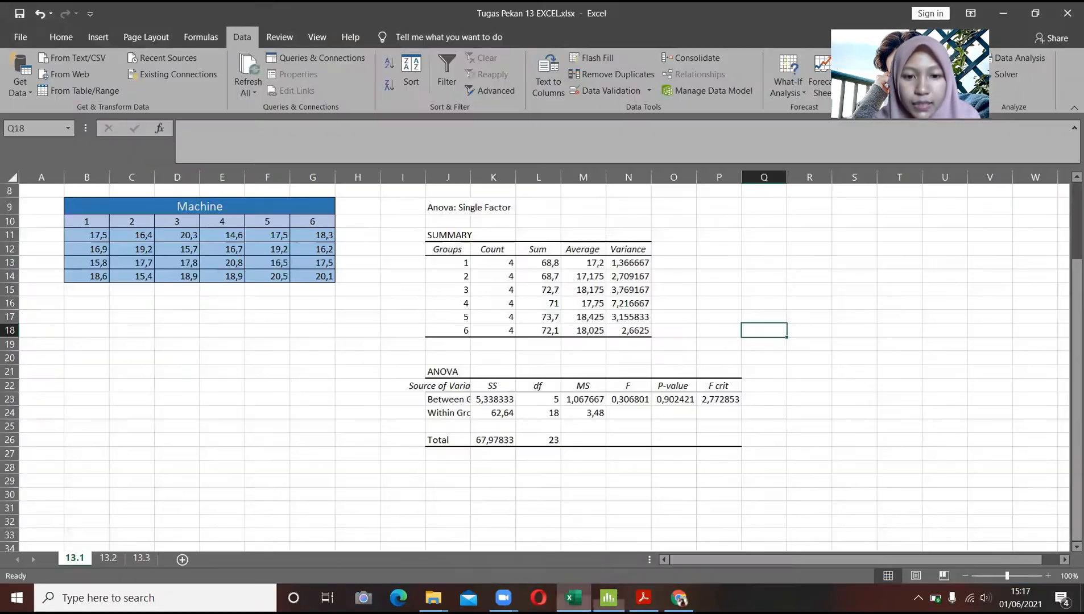
left_click(574, 596)
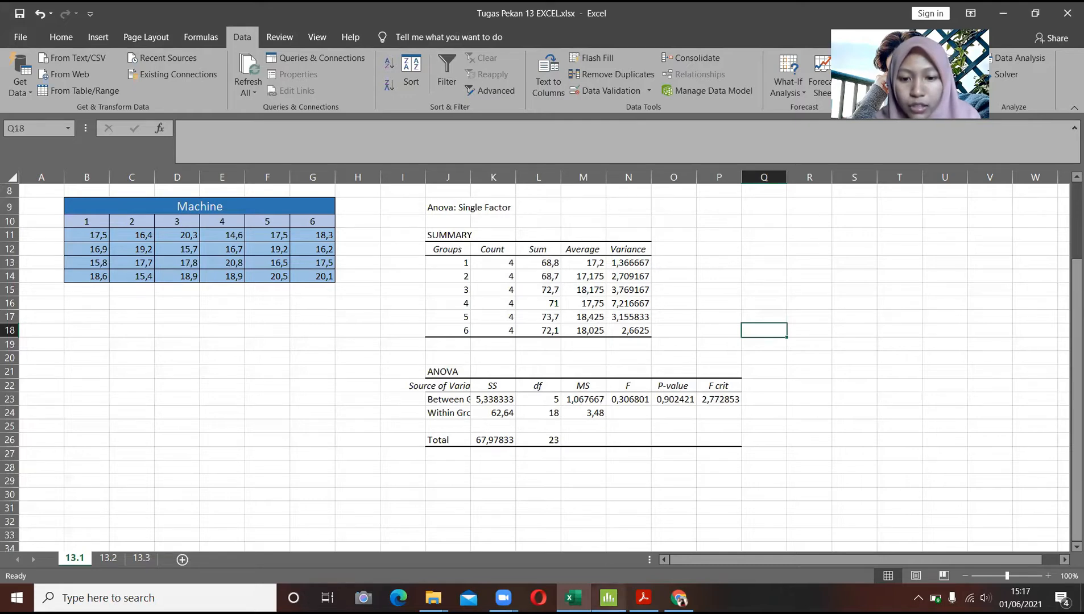
left_click(609, 597)
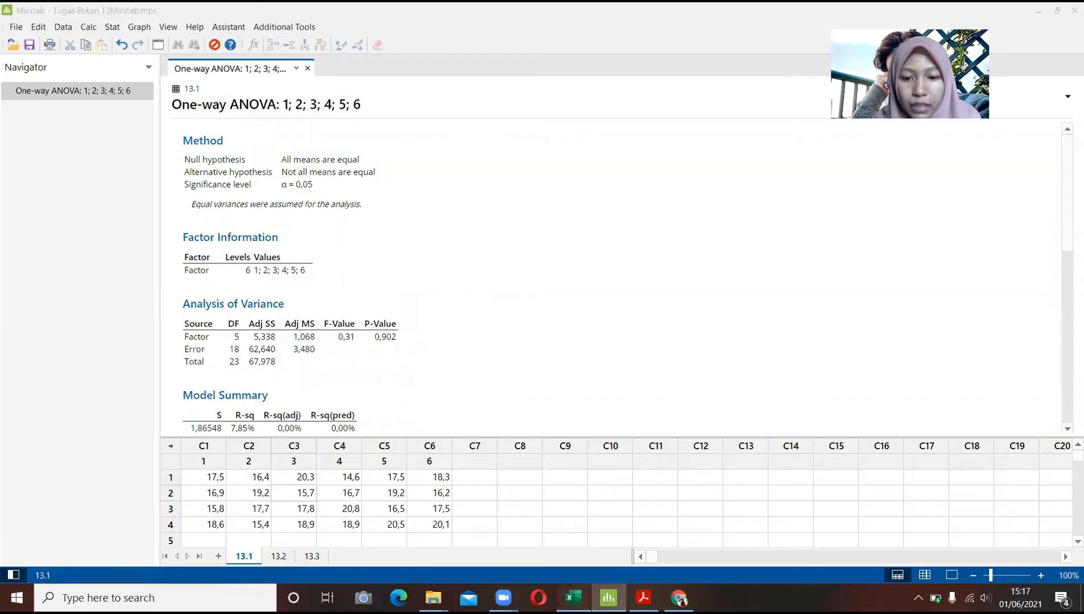
left_click(573, 597)
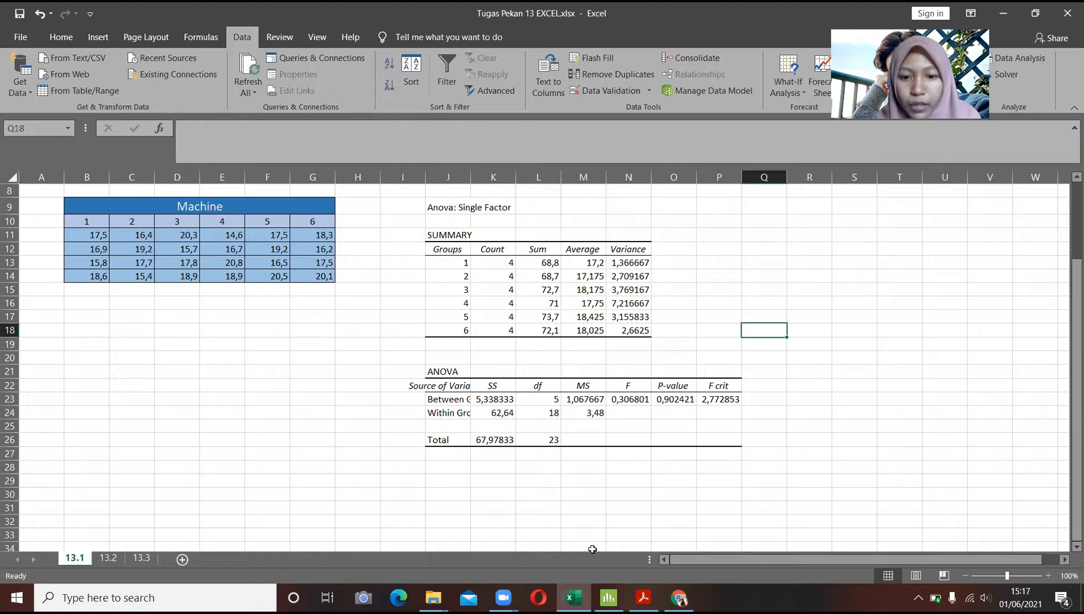
left_click(608, 597)
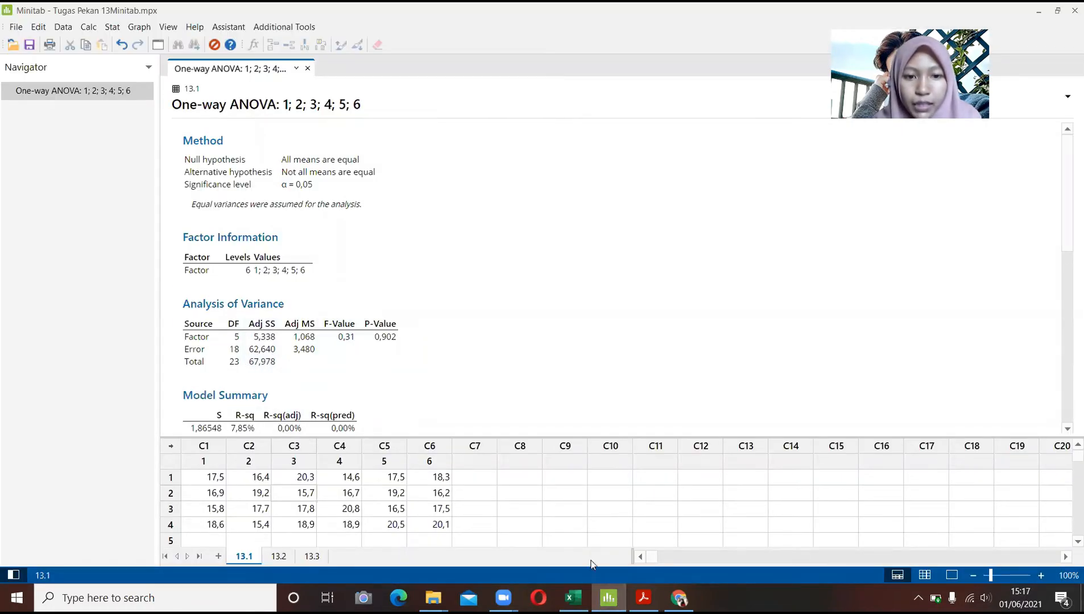
left_click(573, 597)
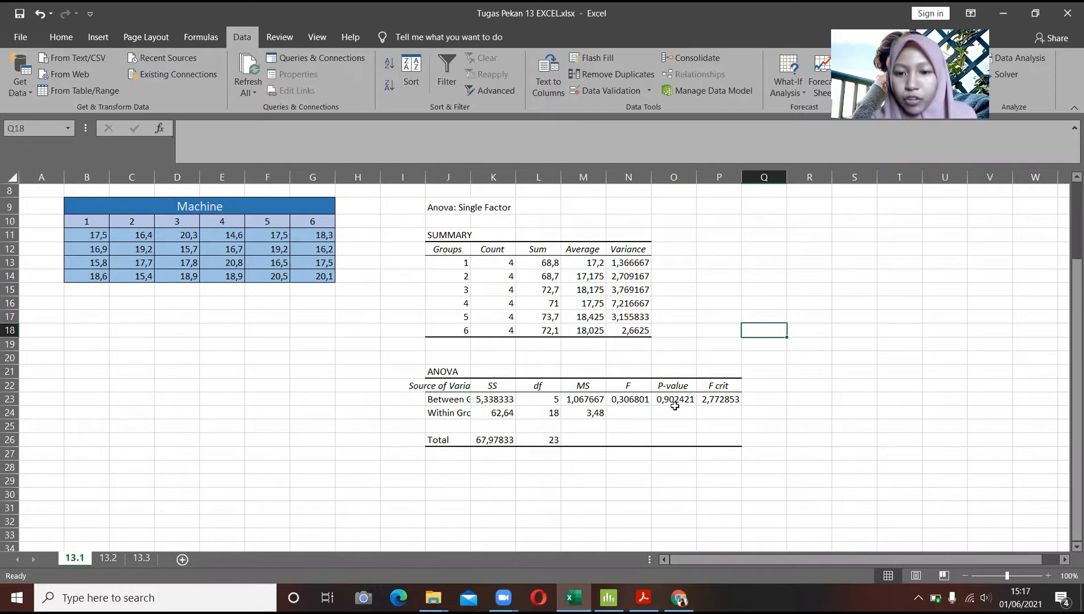
left_click(608, 597)
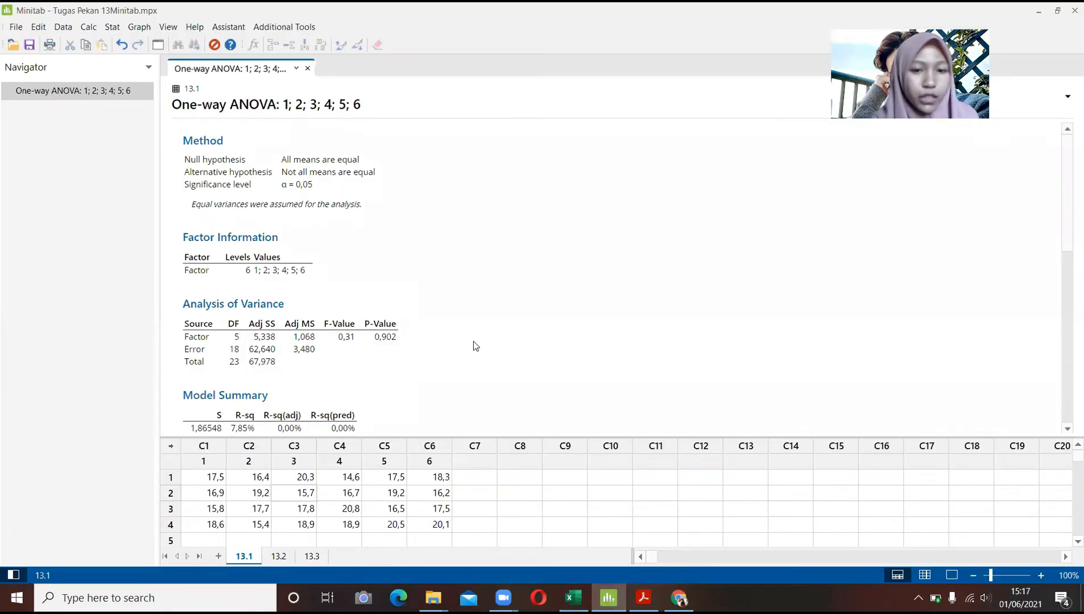
left_click(573, 597)
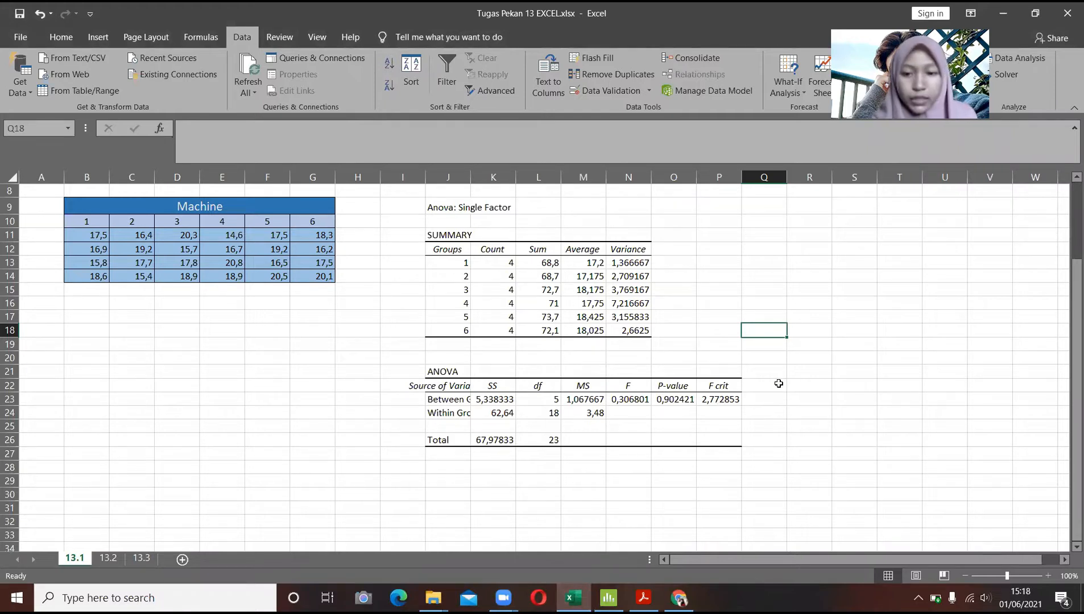
left_click(723, 398)
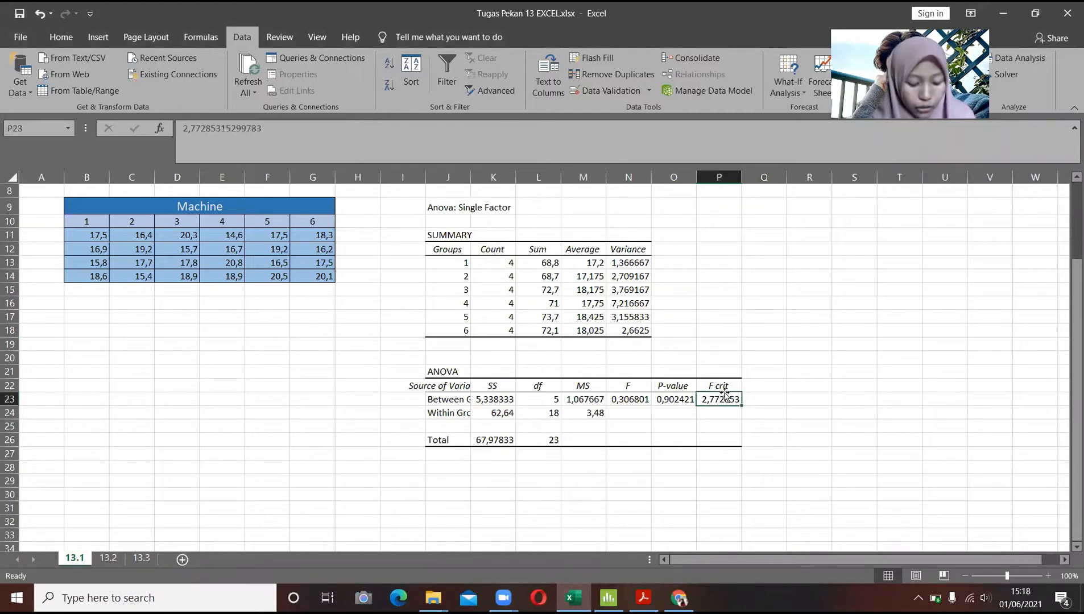
left_click(603, 593)
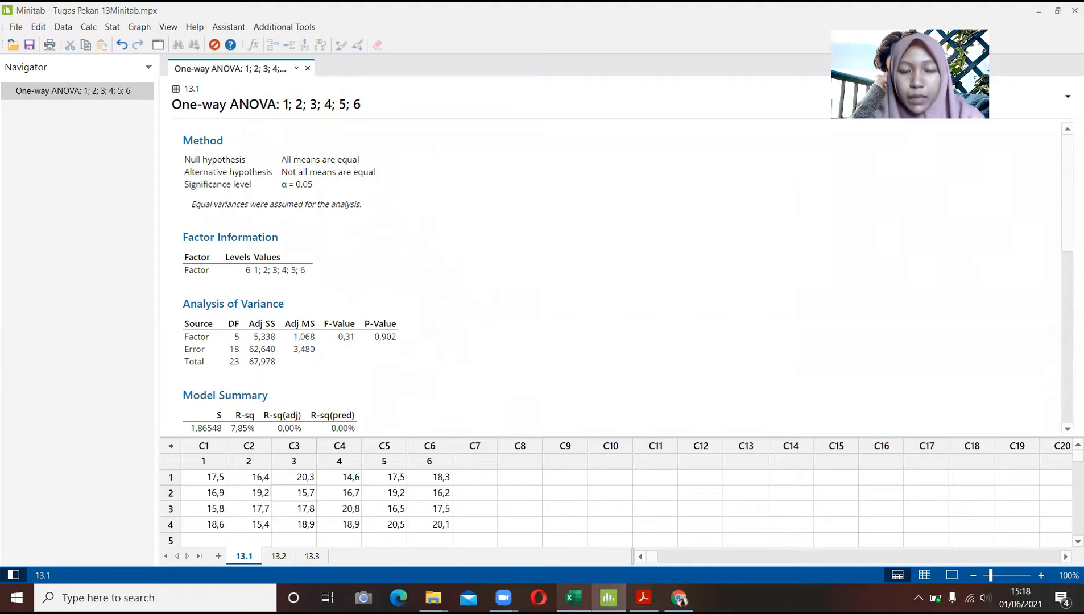
left_click(573, 597)
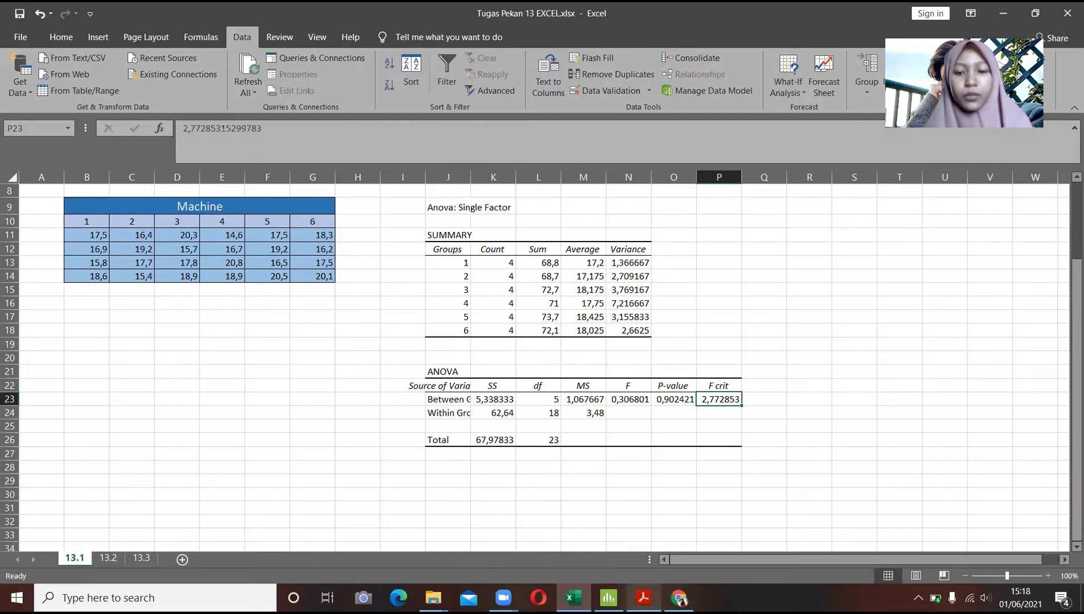
Switch to the textbook PDF in Acrobat Reader and read Exercise 13.2 with its Tablet data table
left_click(643, 597)
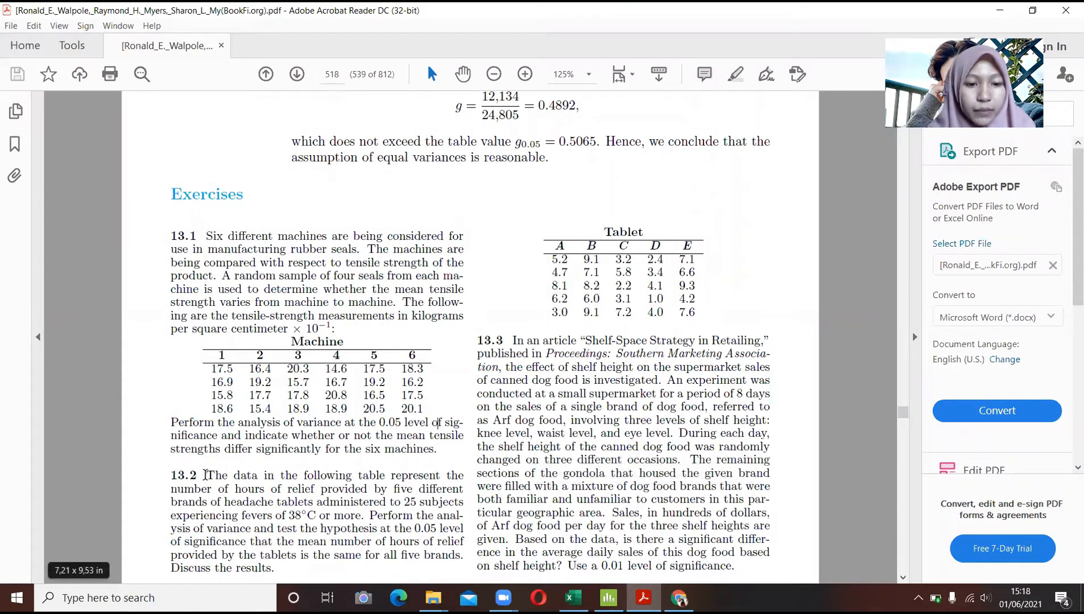
left_click_drag(205, 476, 278, 567)
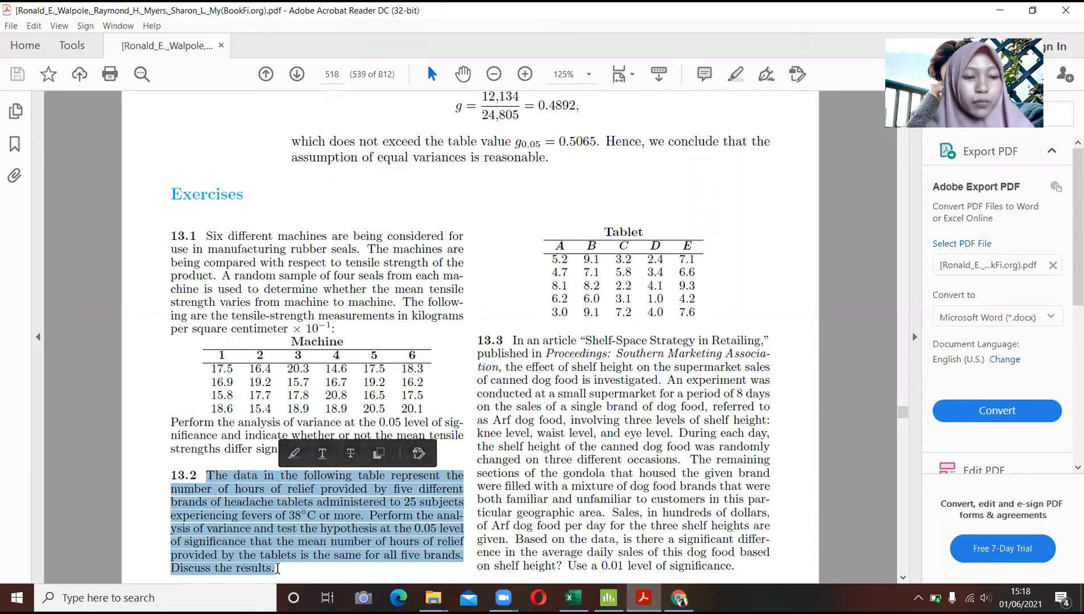
left_click(529, 436)
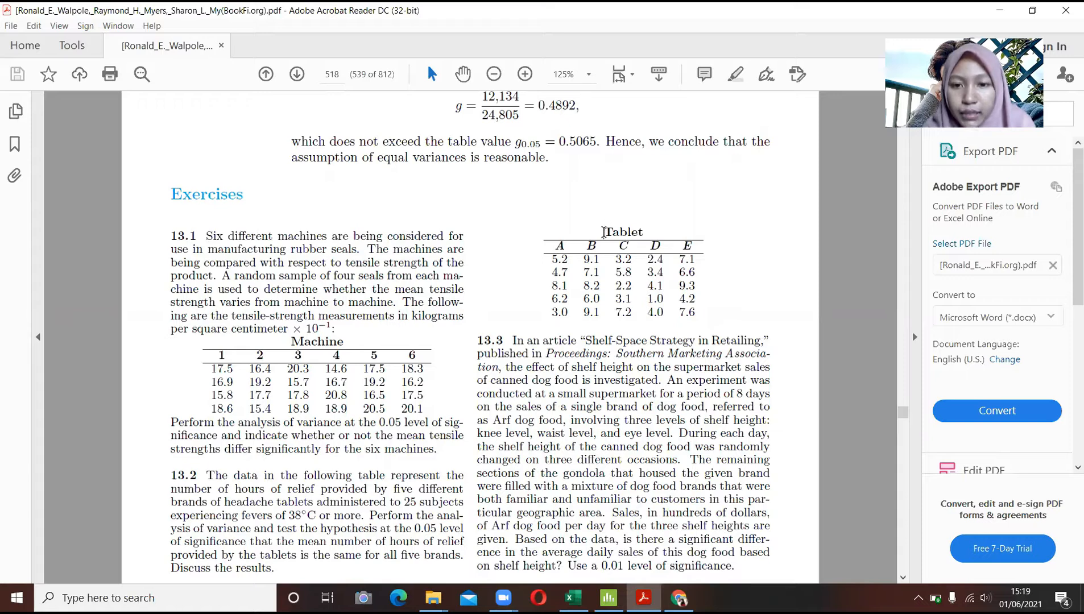
left_click_drag(554, 245, 698, 250)
left_click(588, 393)
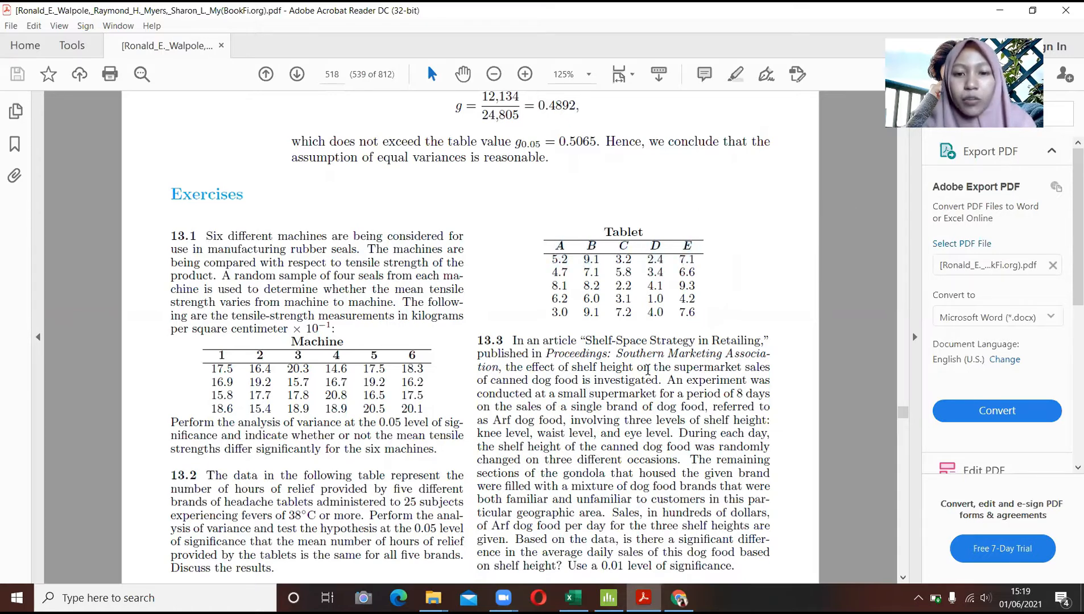
Switch to Minitab and start a One-Way ANOVA on the tablet data in worksheet 13.2
left_click(609, 597)
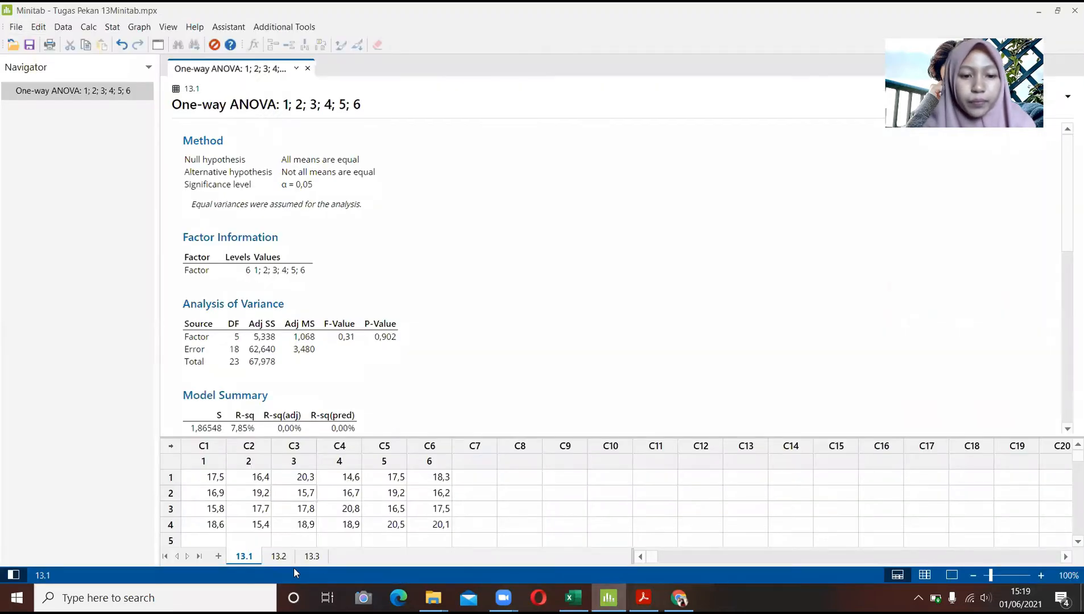
left_click(278, 557)
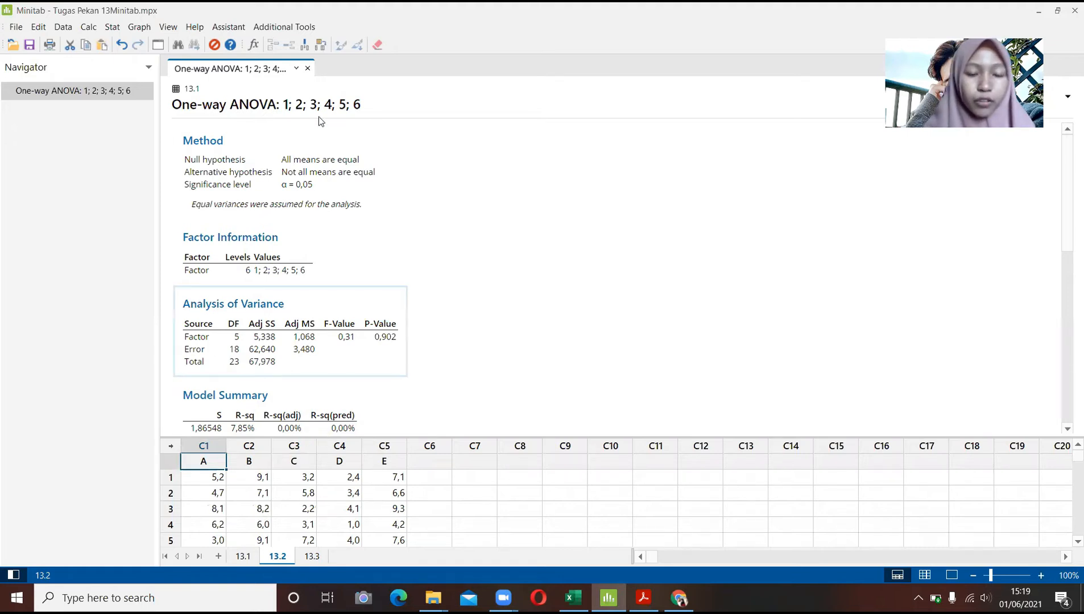
left_click(112, 28)
mouse_move(145, 76)
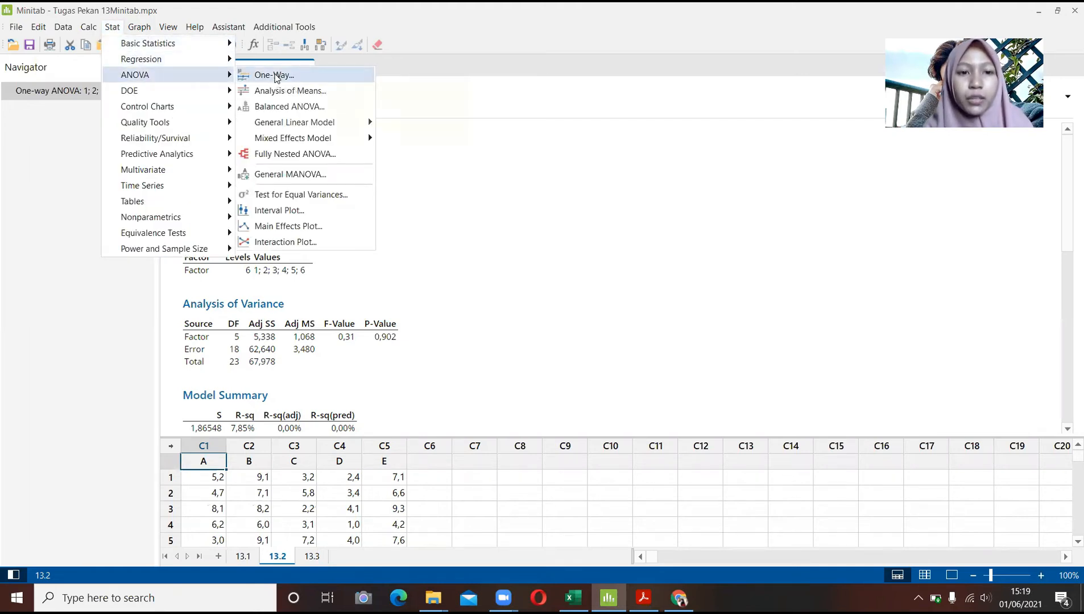
left_click(276, 77)
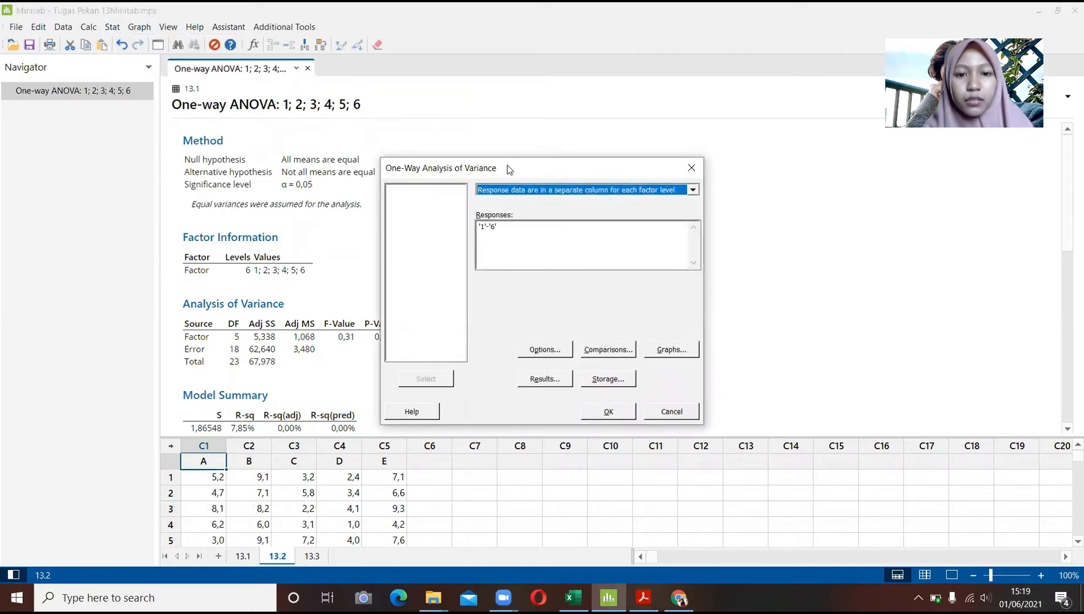
Replace the old ANOVA responses with columns A to E of the tablet data
left_click_drag(503, 225, 457, 230)
key("BackSpace")
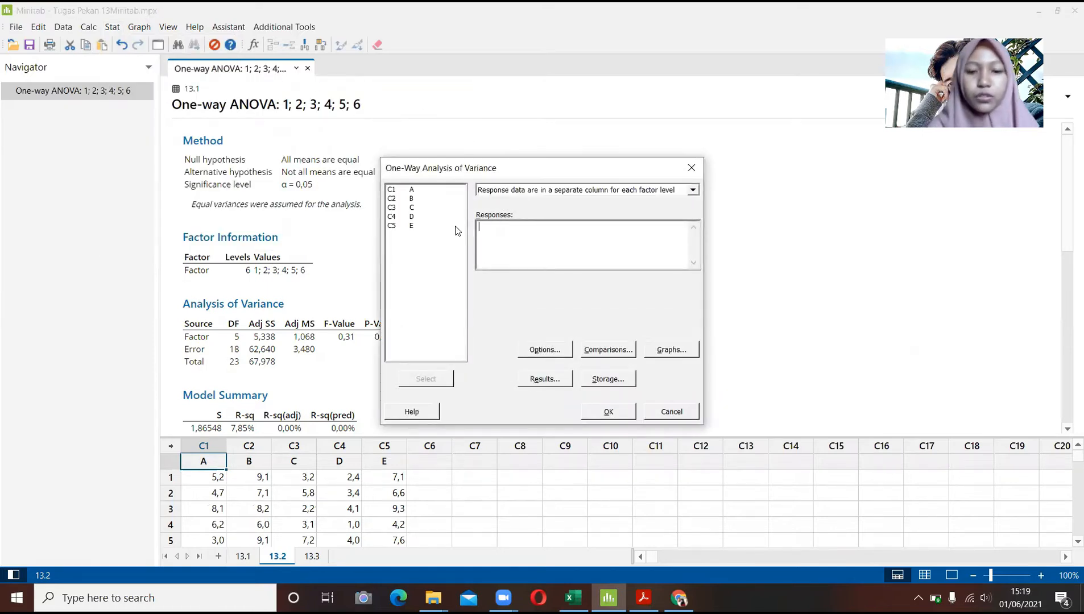
left_click_drag(412, 189, 414, 227)
left_click(425, 379)
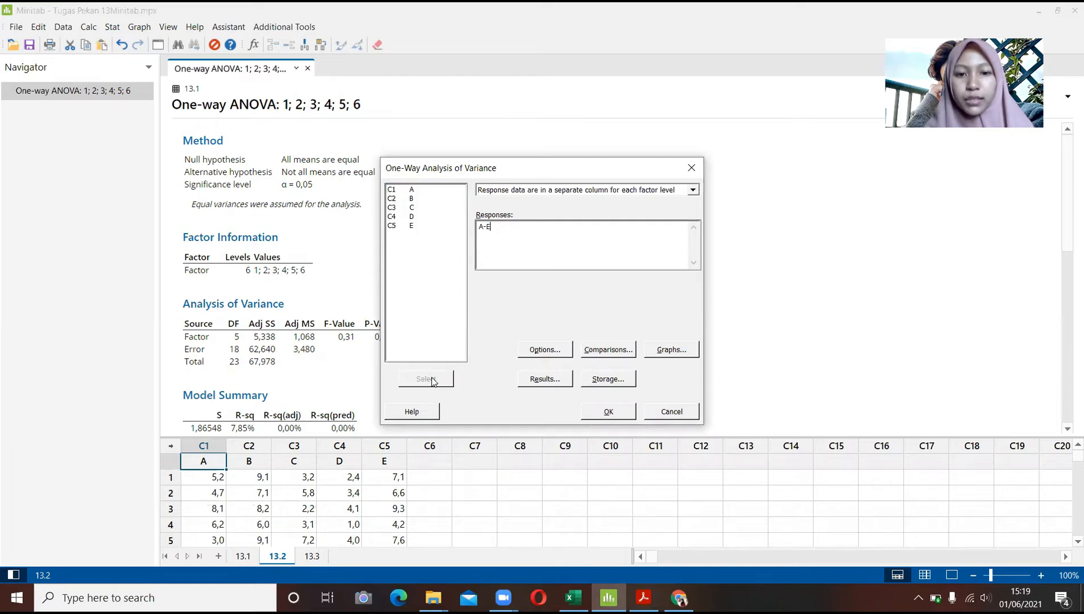
Accept equal variances and a two-sided confidence level of 95, and run the one-way ANOVA on the tablets
left_click(540, 351)
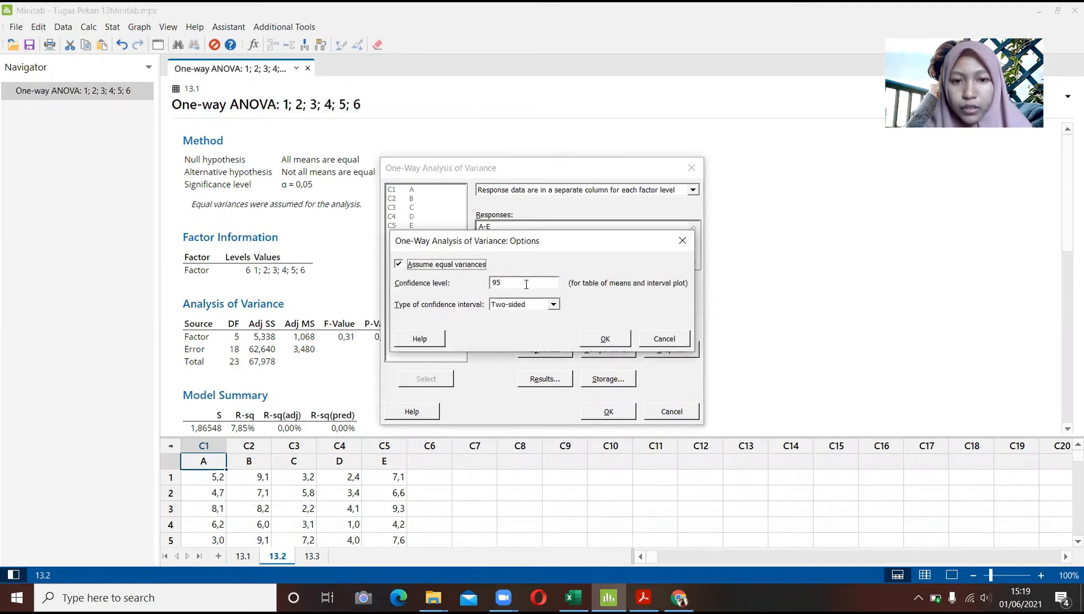
left_click(600, 343)
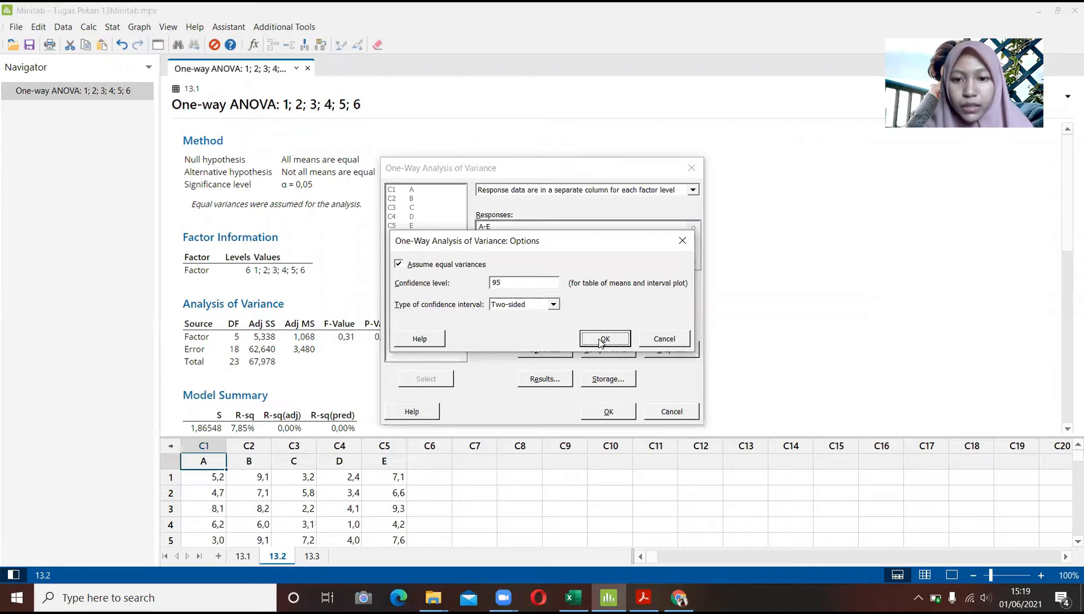
left_click(610, 411)
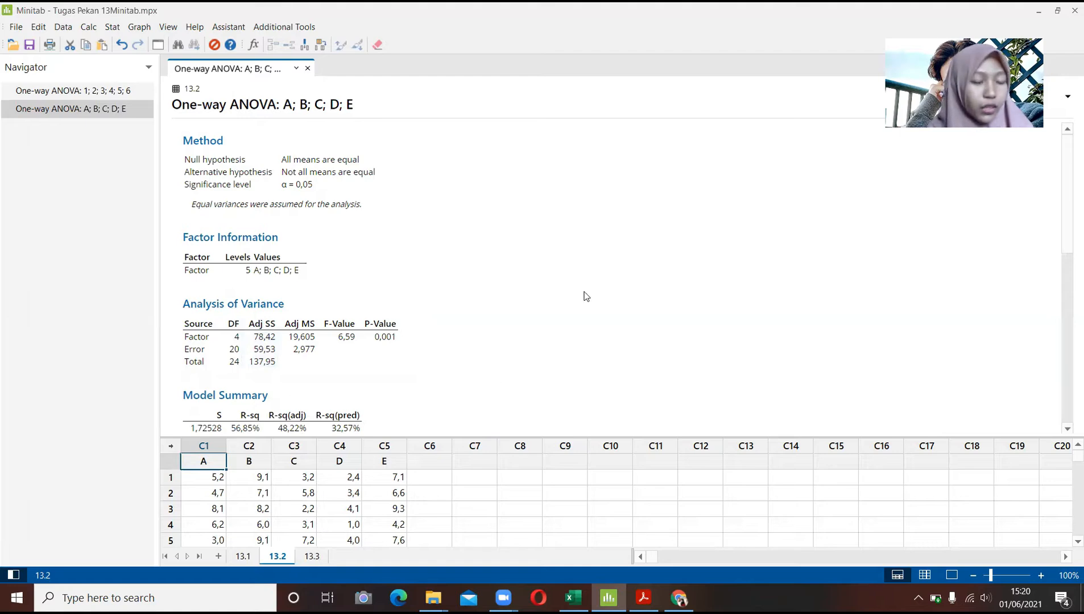
left_click_drag(1067, 237, 1047, 199)
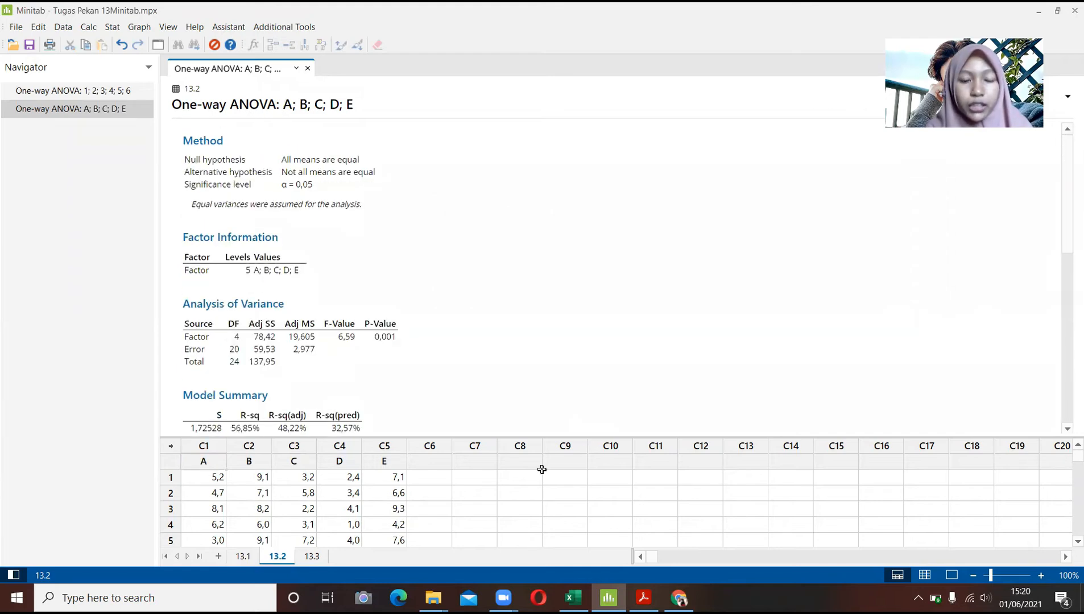
Switch to the Excel workbook, go to sheet 13.2 with the tablet data and start the Anova: Single Factor analysis
mouse_move(574, 598)
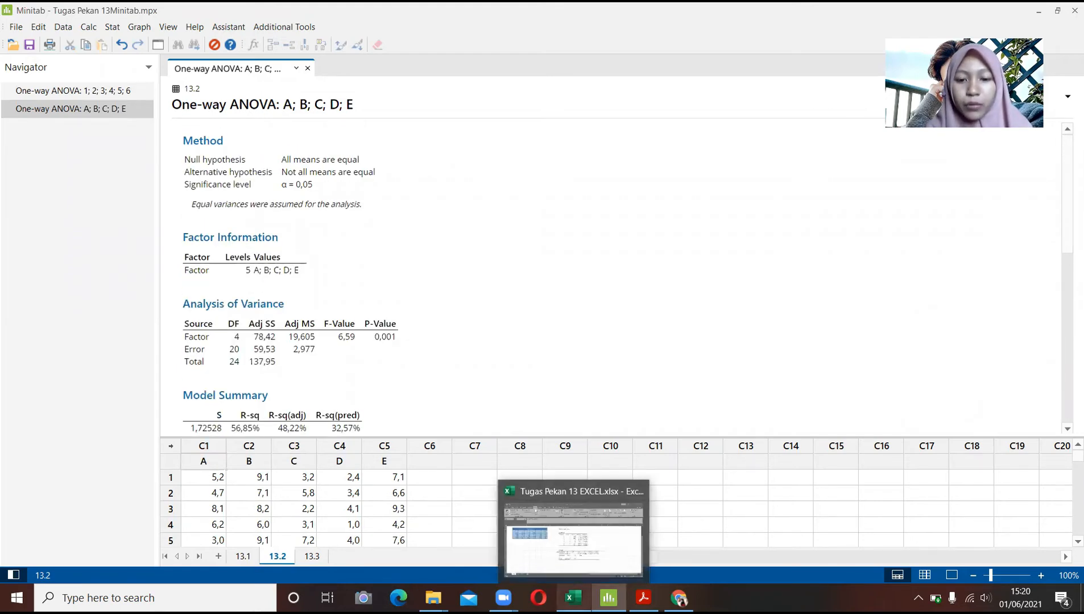
left_click(572, 520)
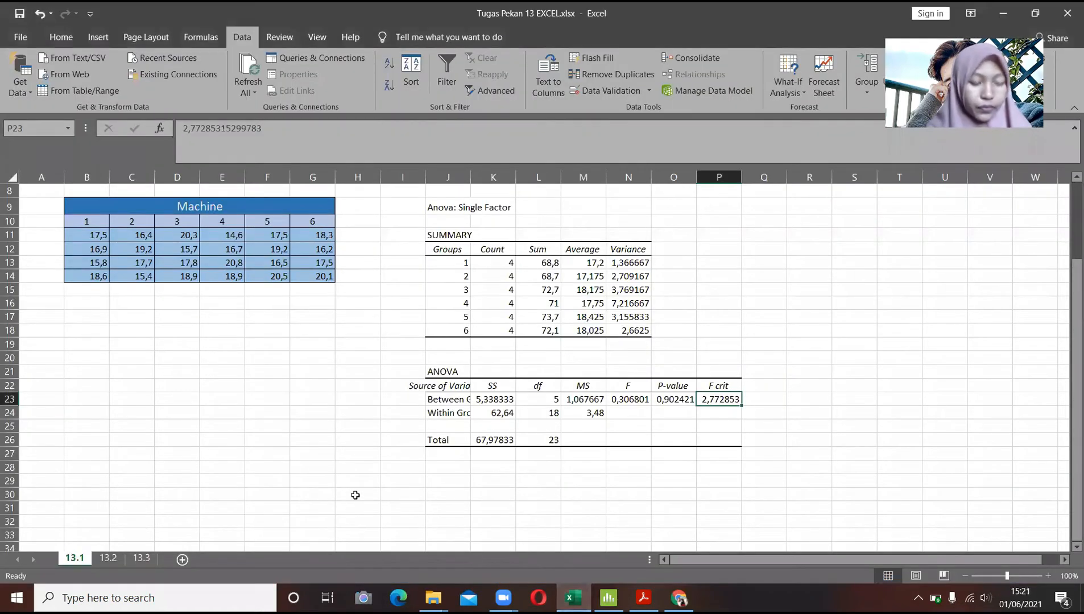
left_click(121, 559)
left_click(334, 217)
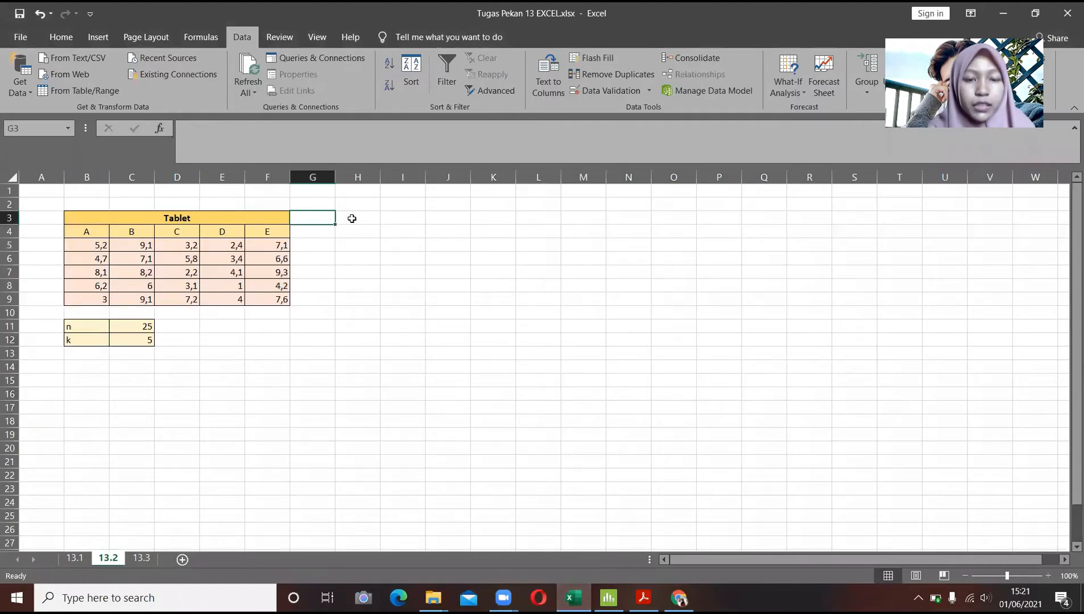
left_click(355, 217)
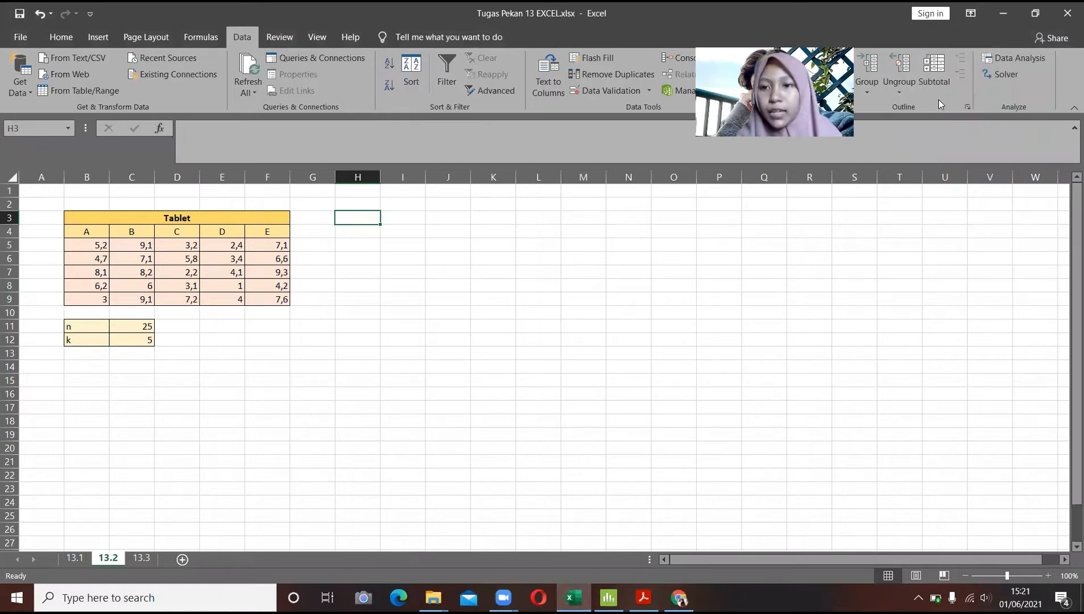
left_click(999, 57)
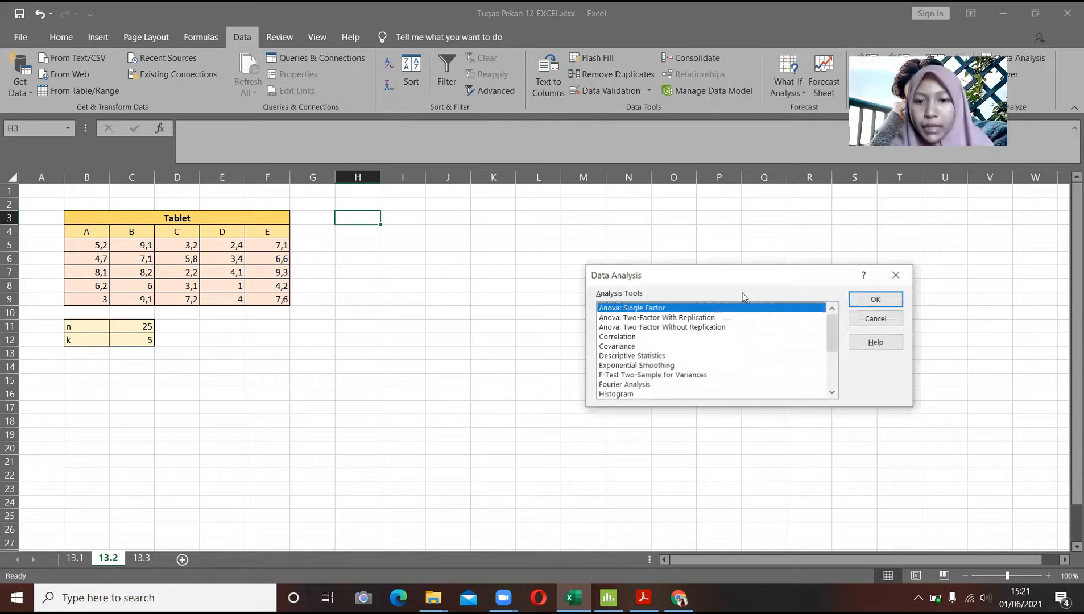
left_click(893, 294)
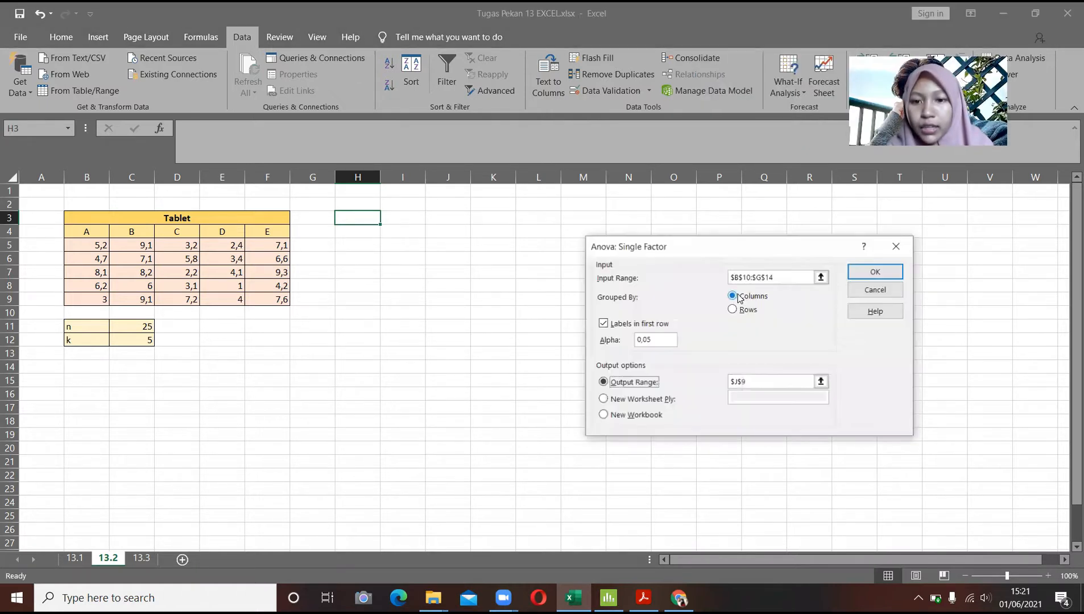
Set the ANOVA input range to $B$4:$F$9 and the output range to $I$3, and run the analysis
left_click_drag(740, 274, 708, 274)
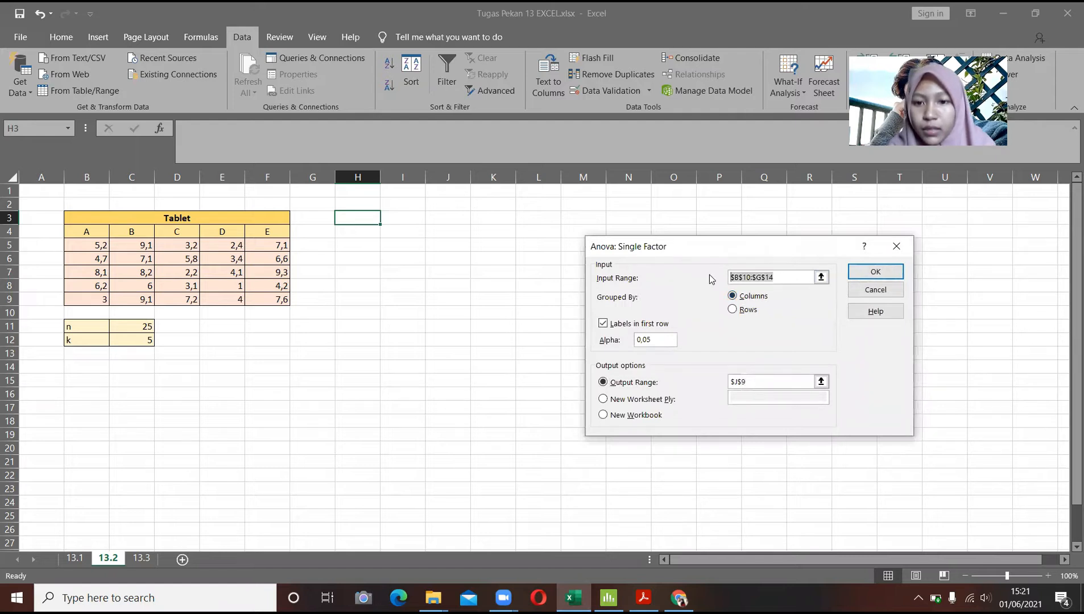
key("BackSpace")
left_click_drag(94, 234, 332, 305)
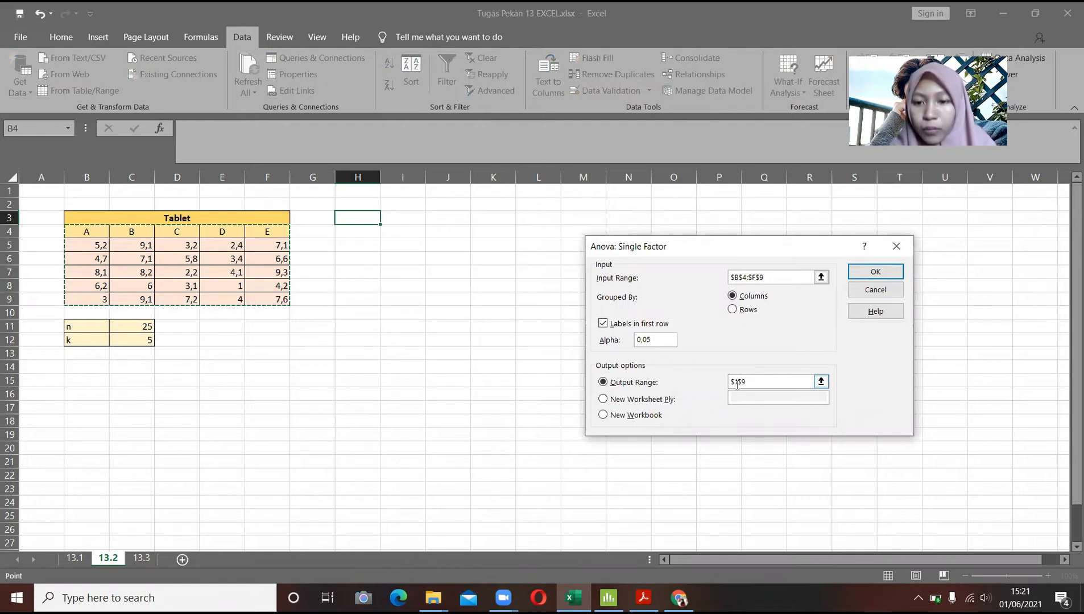
left_click_drag(751, 381, 708, 385)
key("BackSpace")
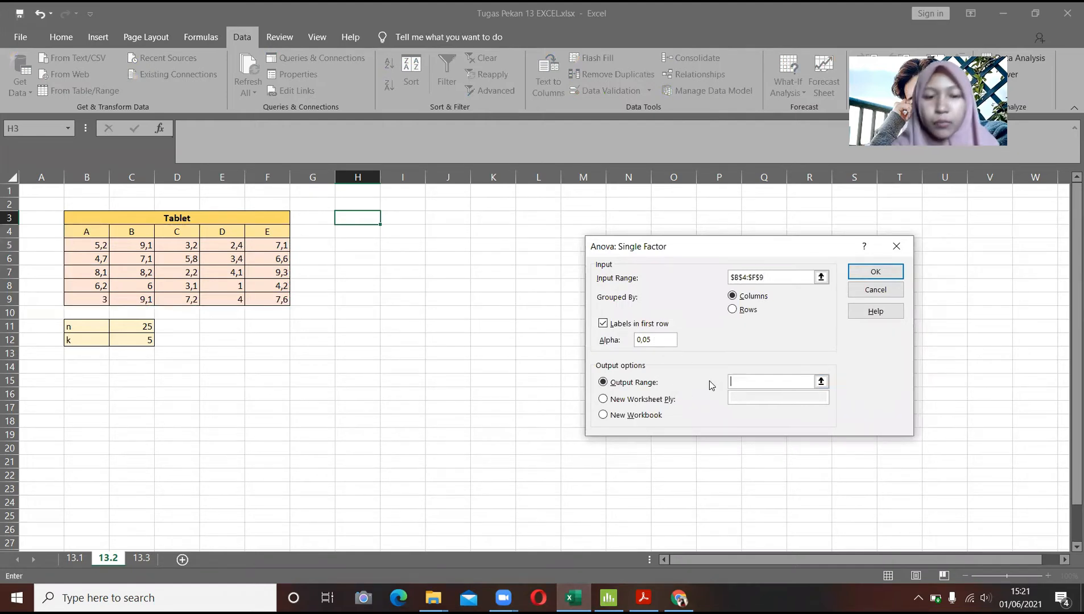
left_click(403, 222)
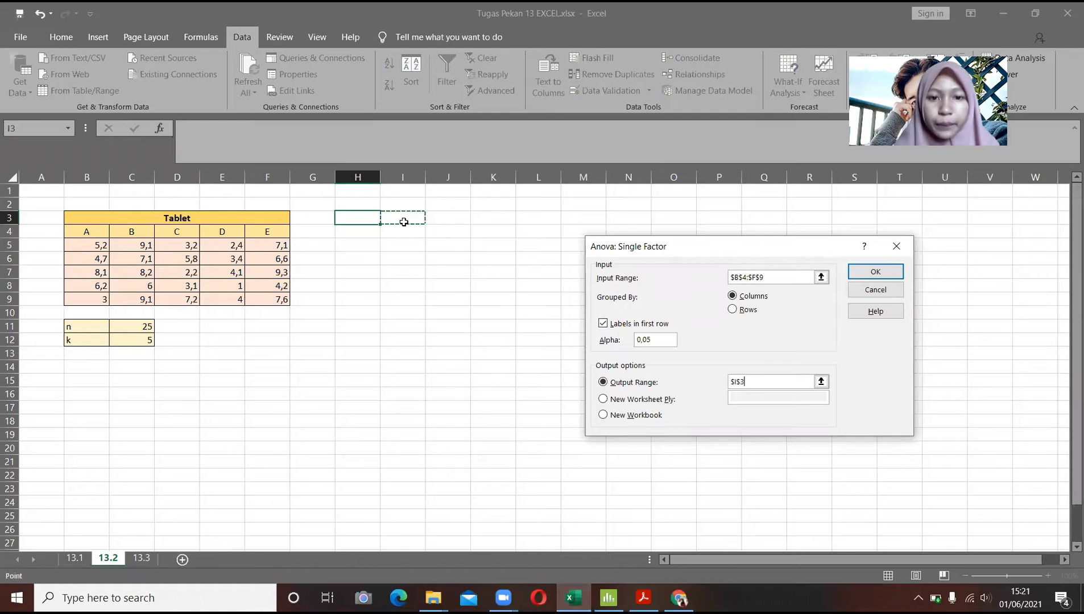
left_click(870, 272)
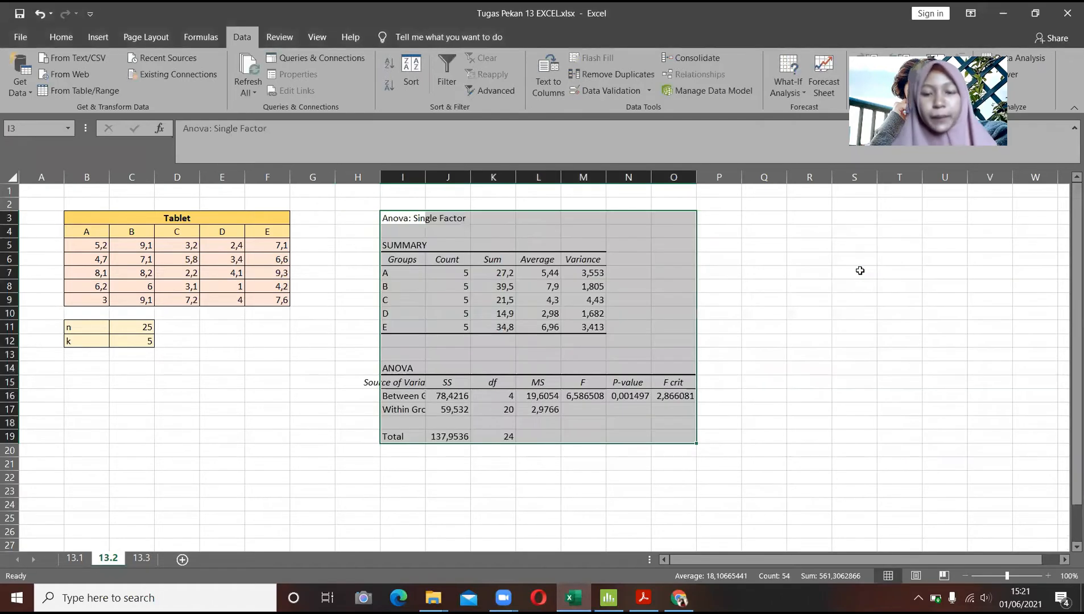
left_click(719, 246)
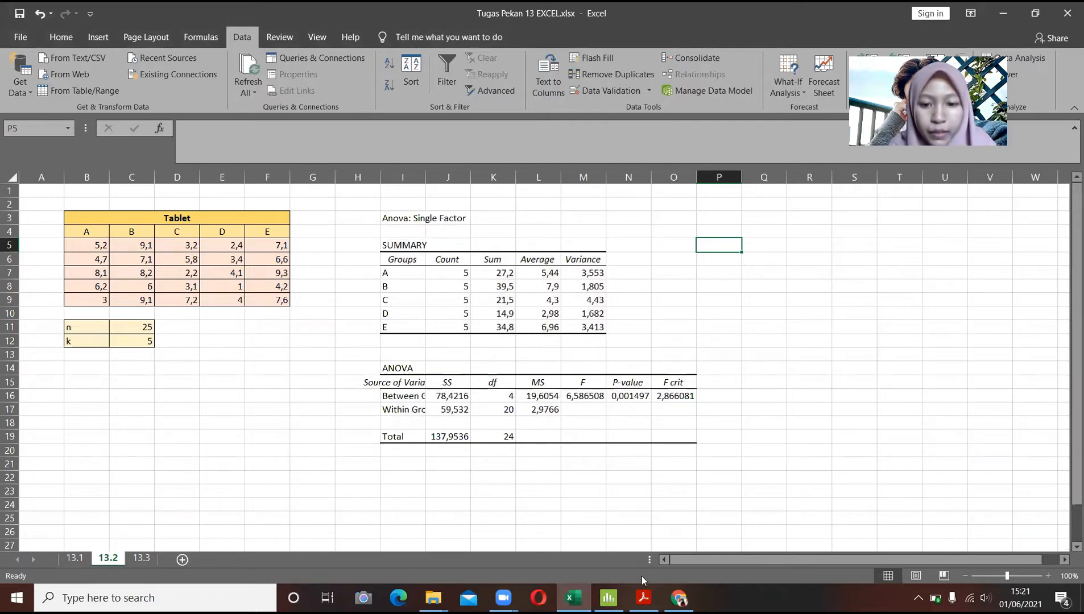
Compare the tablet ANOVA tables in Minitab and Excel, checking sums of squares, degrees of freedom, mean squares, F and P-value
left_click(608, 598)
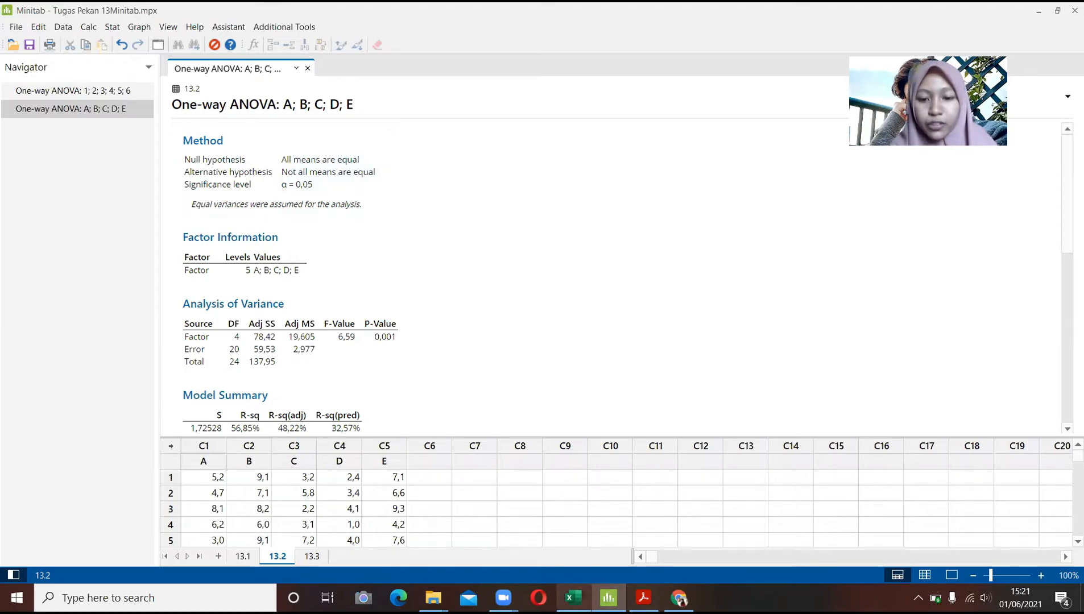
left_click(573, 597)
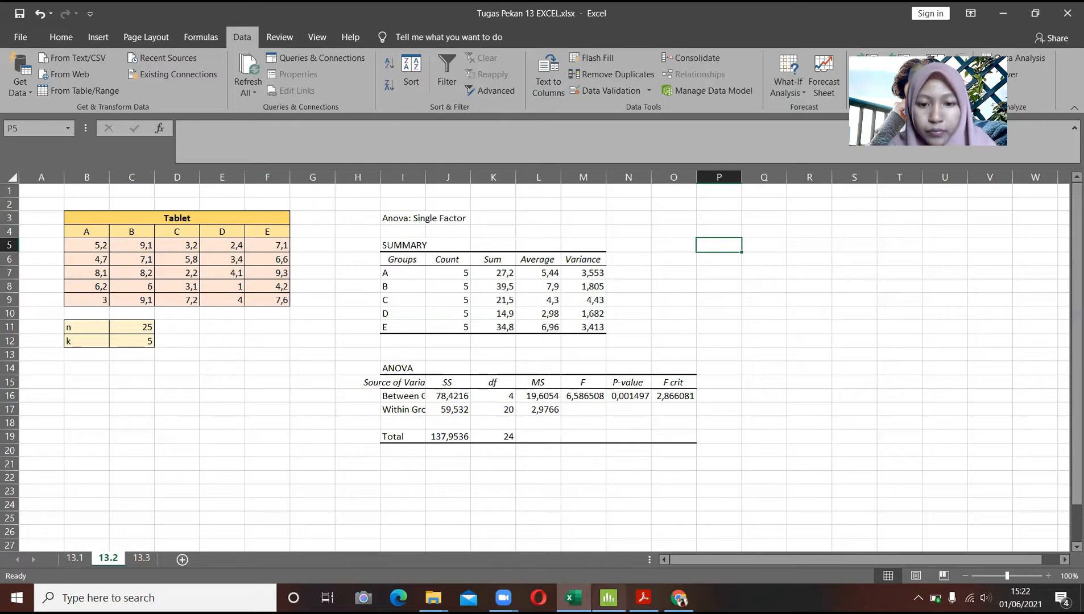
left_click(609, 597)
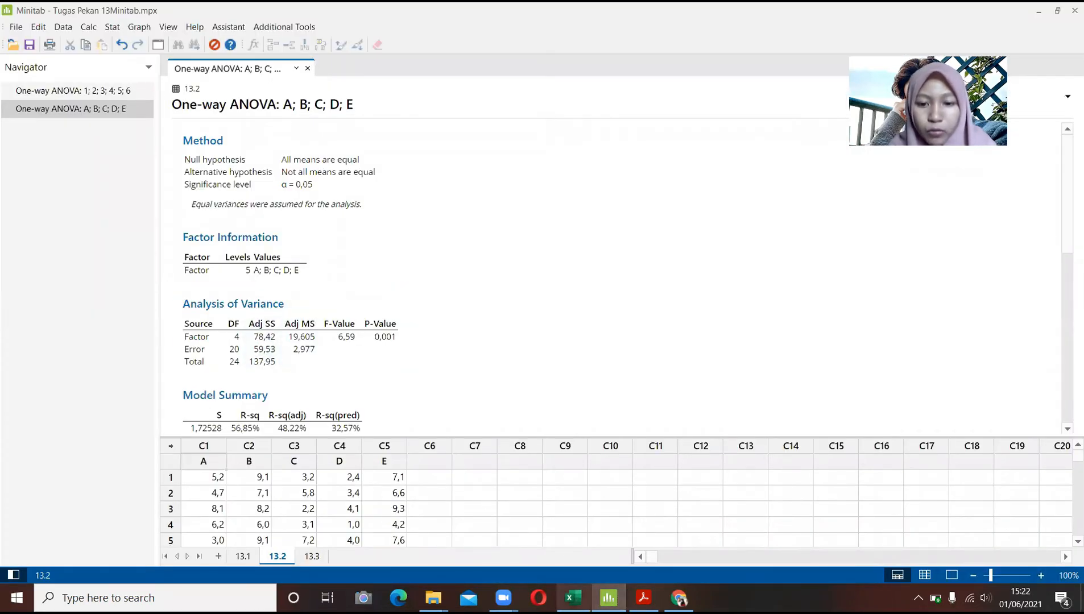
left_click(573, 597)
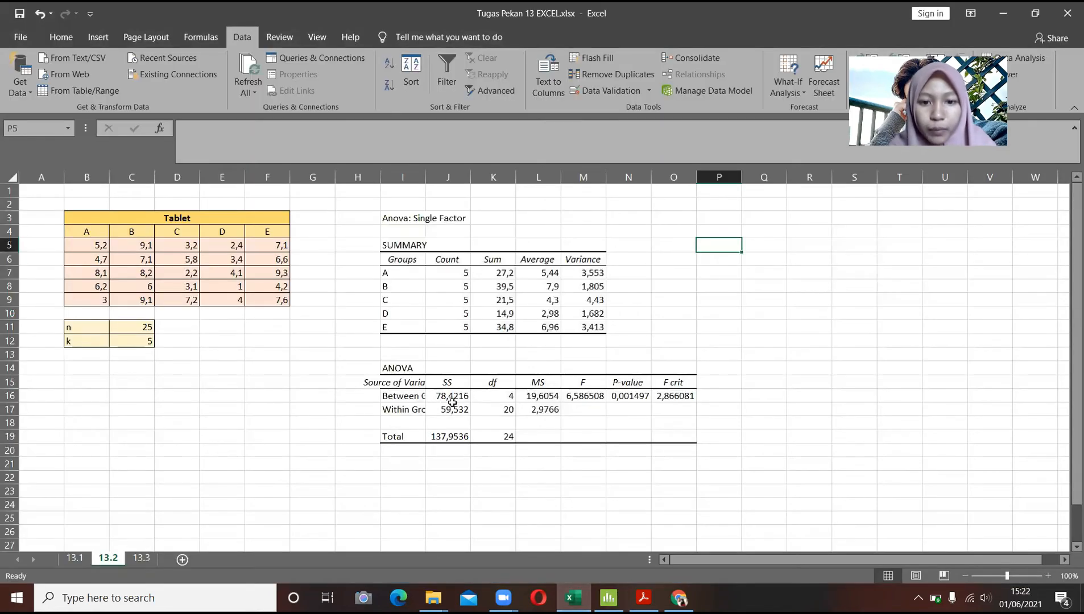
left_click(608, 596)
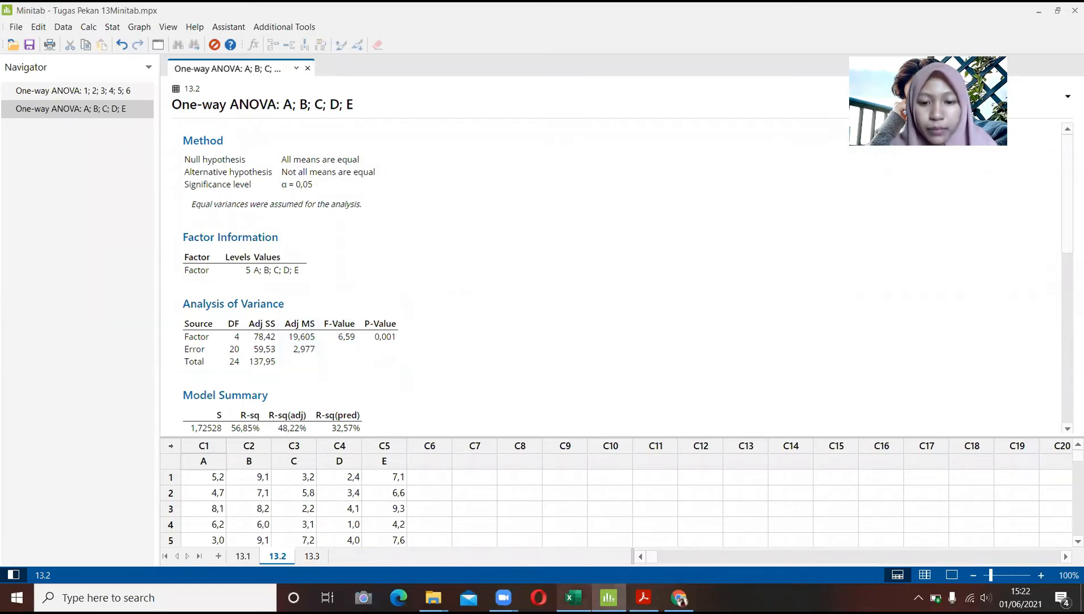
left_click(573, 597)
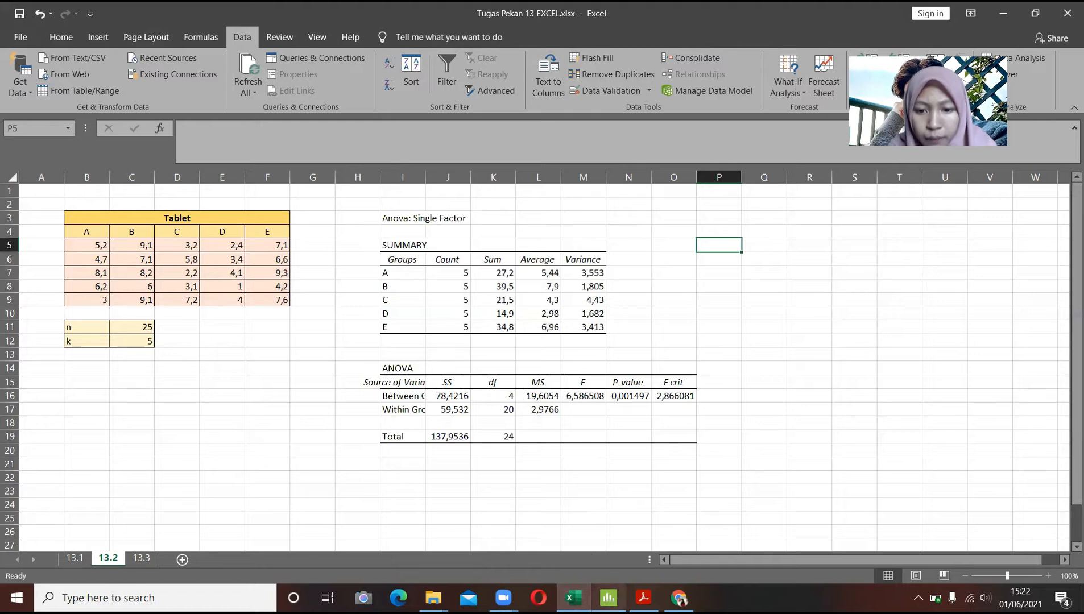
left_click(609, 597)
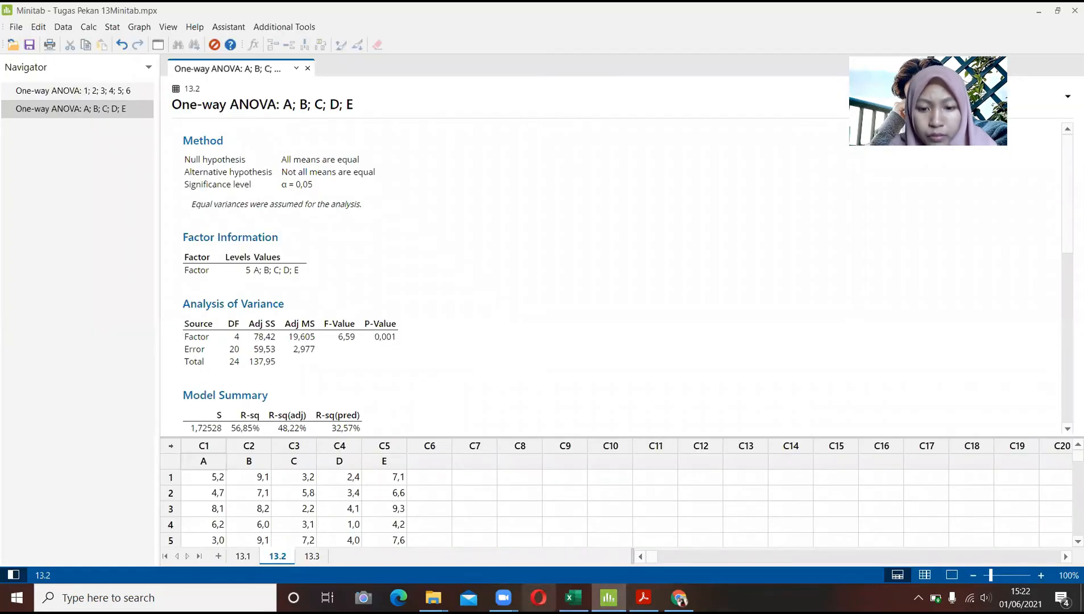
left_click(573, 598)
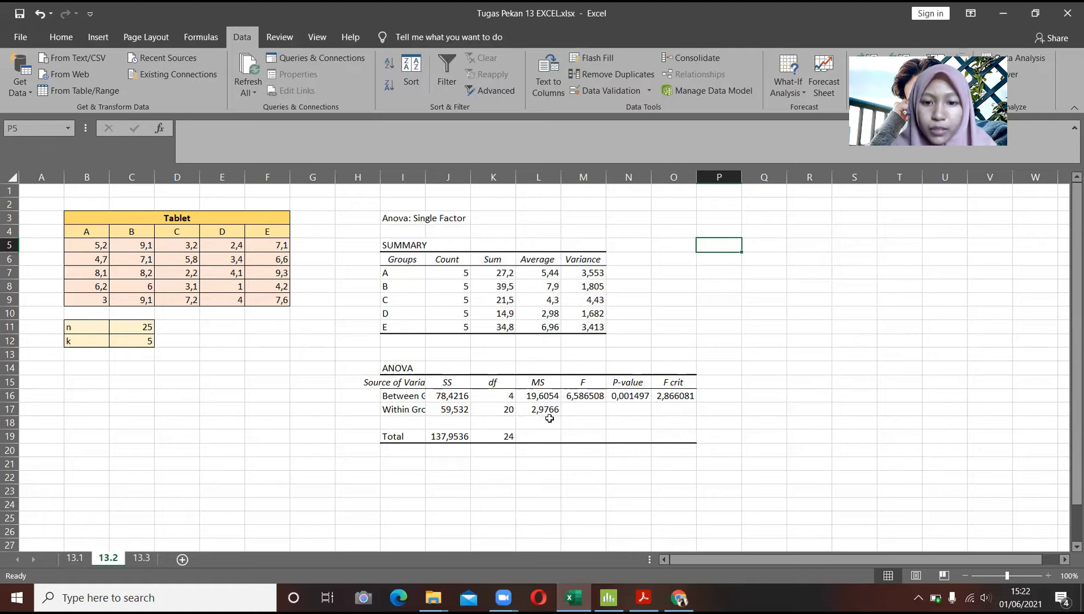
left_click(608, 598)
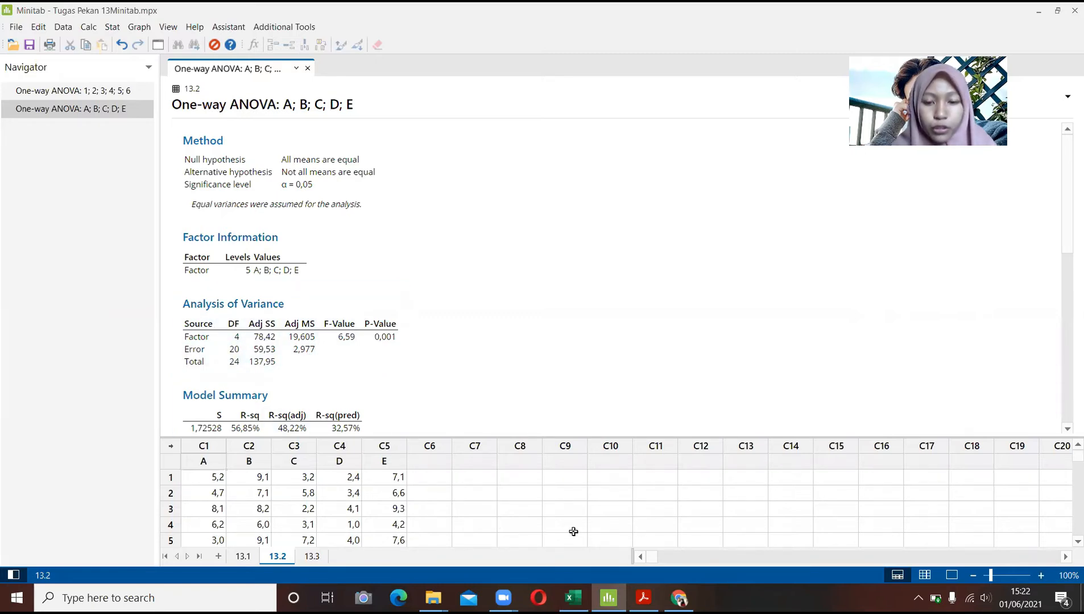
left_click(573, 597)
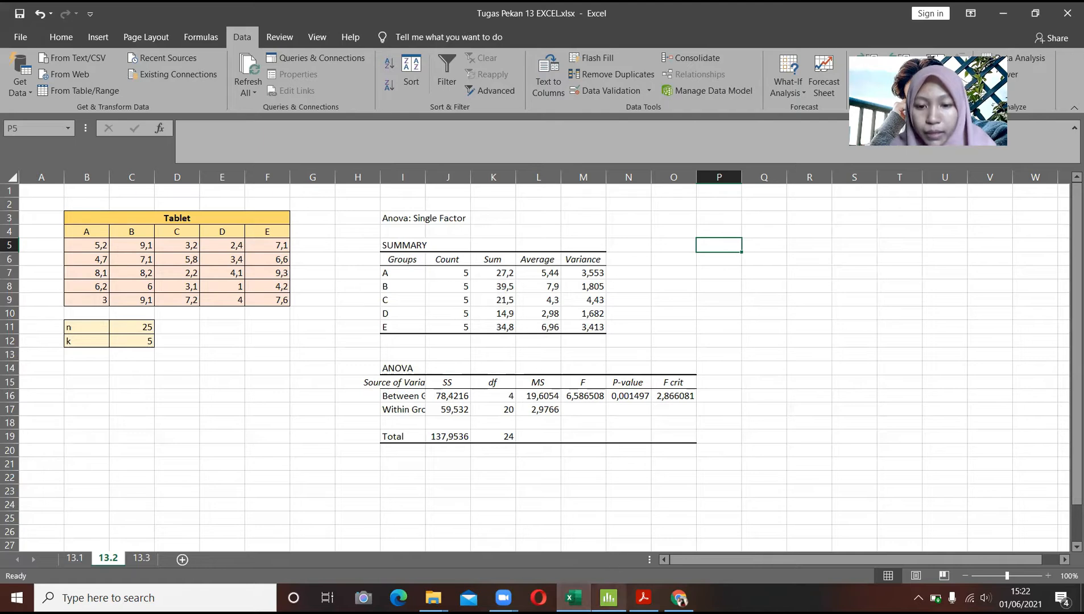
left_click(608, 598)
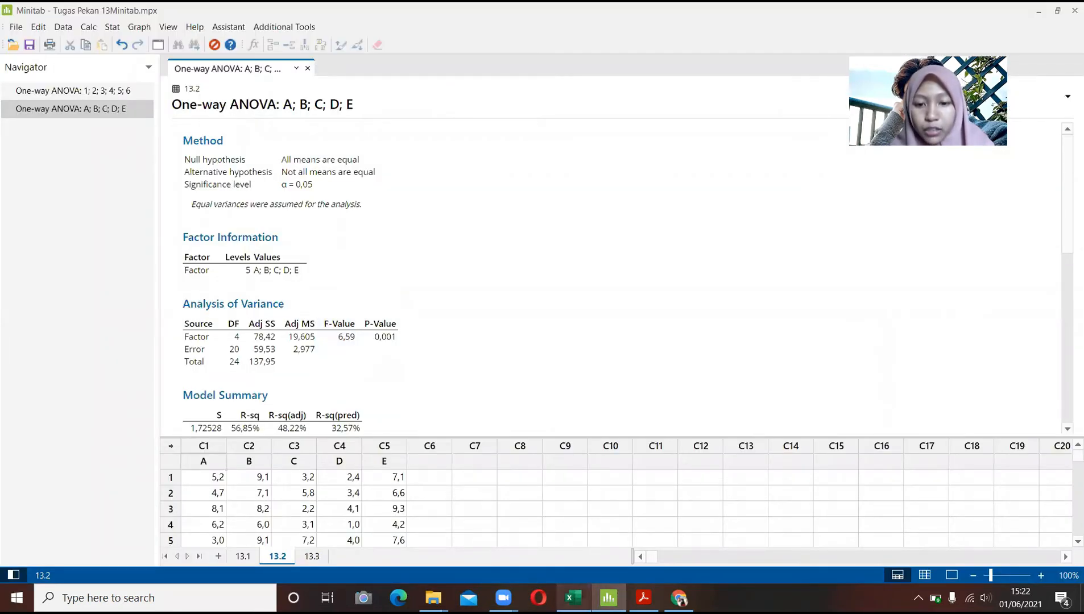
Switch to Excel and compare F with F crit for the tablets, and check against the machine ANOVA on sheet 13.1
left_click(573, 598)
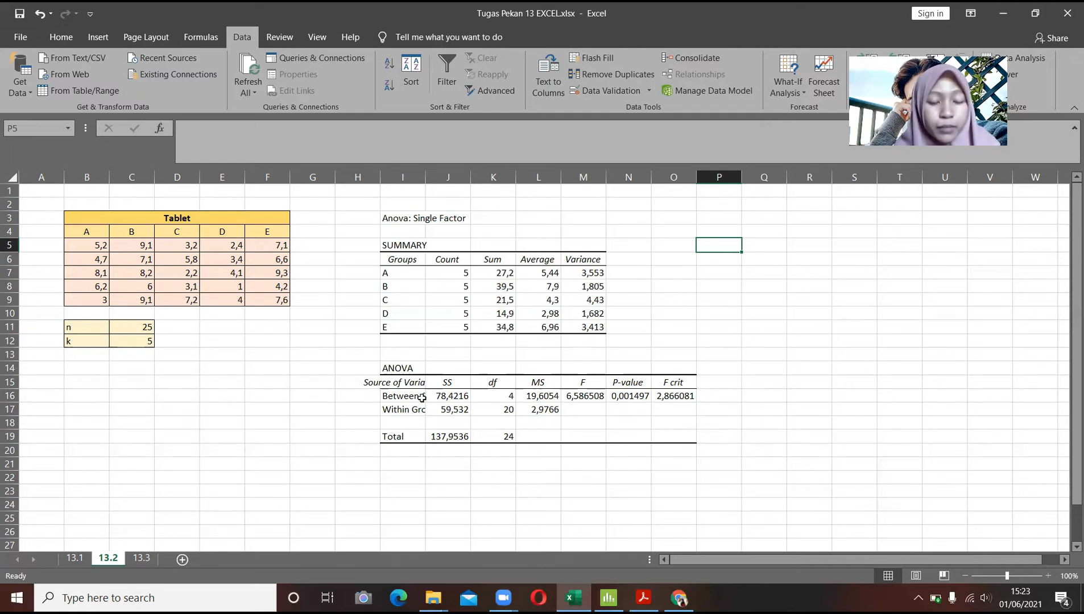
left_click(579, 395)
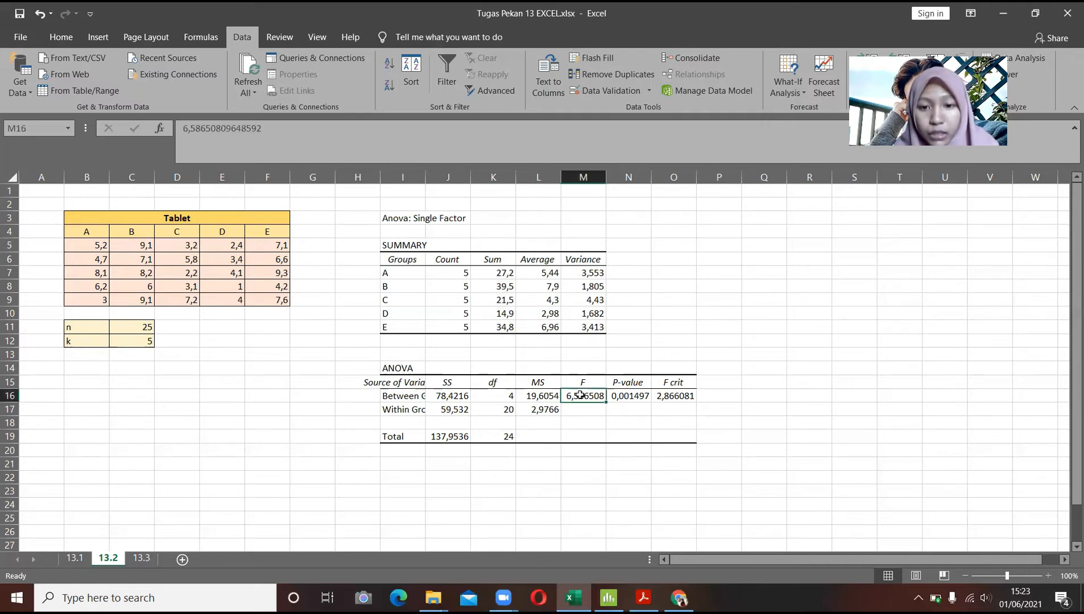
left_click(684, 394)
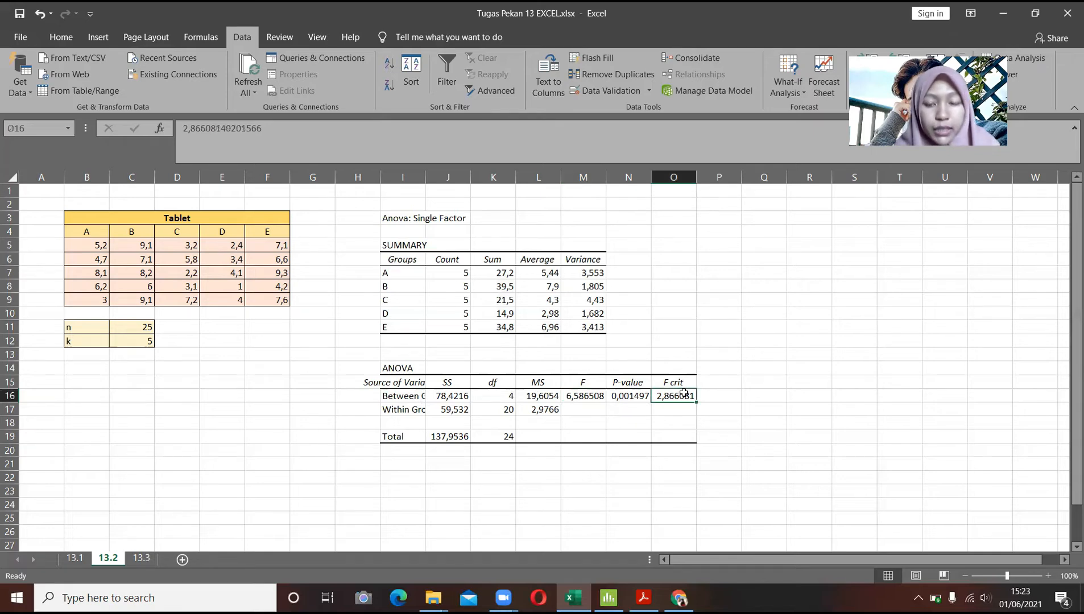
left_click(77, 559)
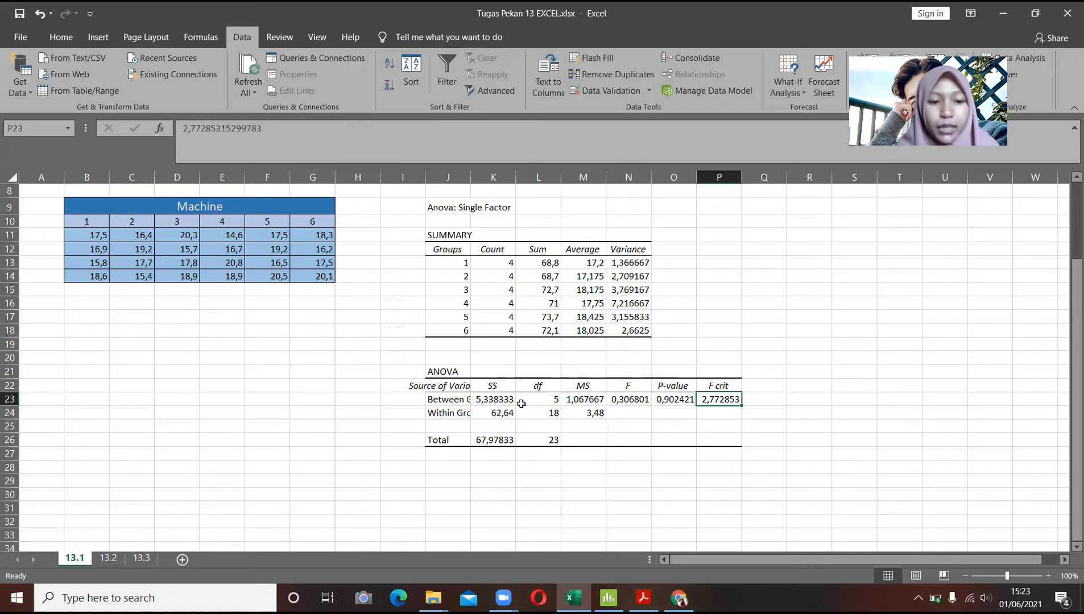
left_click(109, 560)
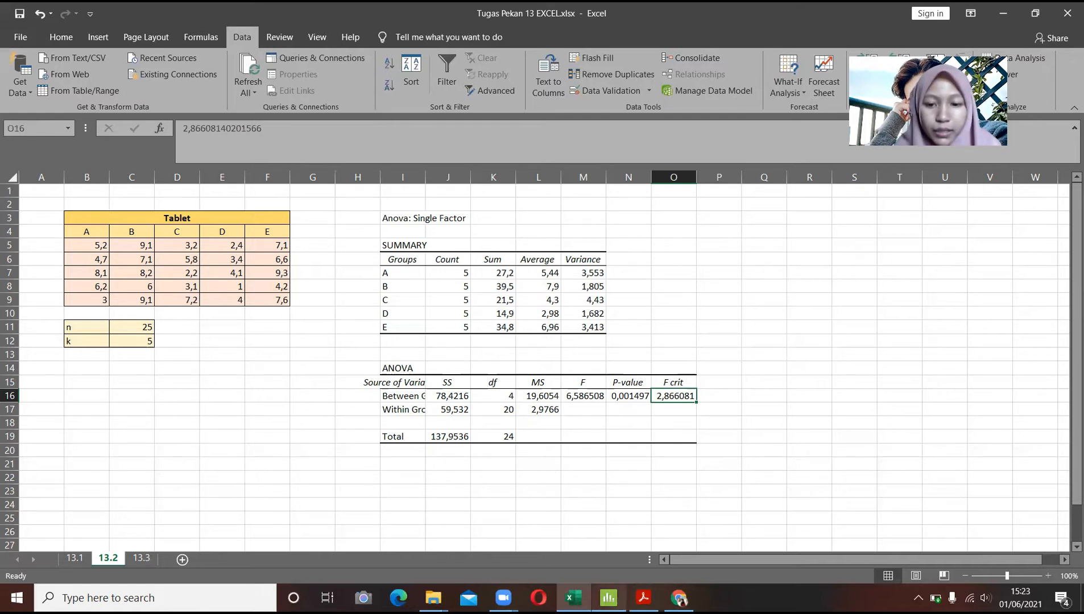
left_click(143, 559)
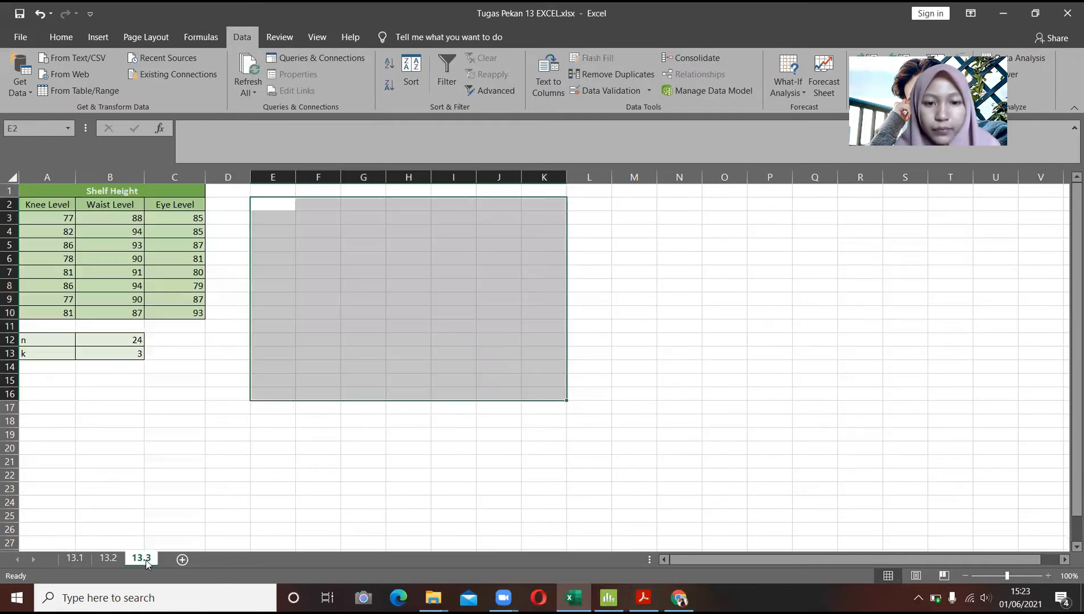
left_click(108, 558)
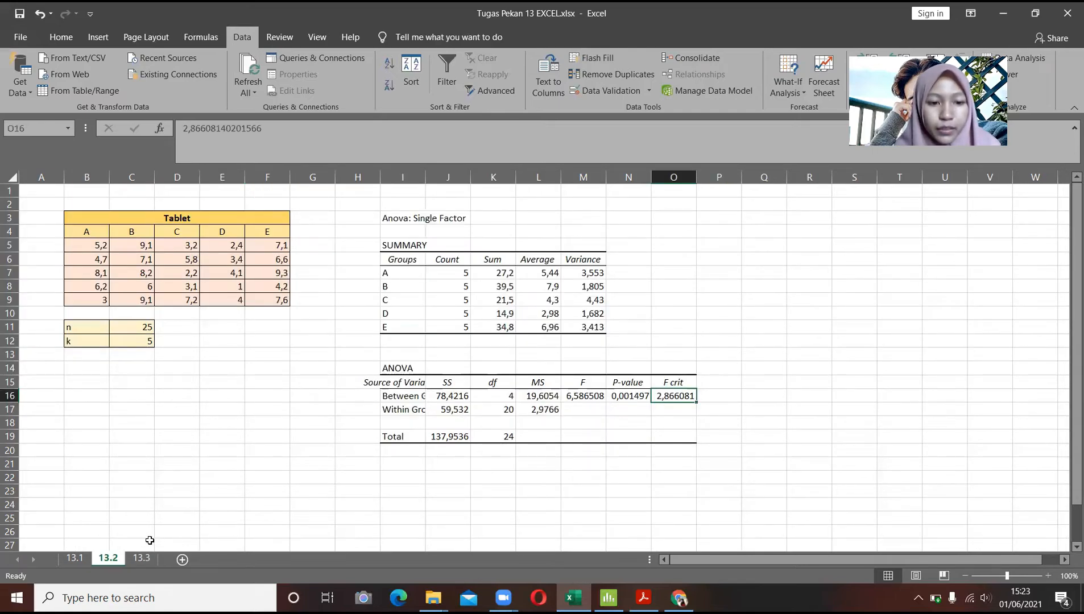
View sheet 13.3, then switch to the textbook PDF in Acrobat Reader to read Exercise 13.3 and compare the three exercises' significance levels
left_click(142, 558)
left_click(643, 598)
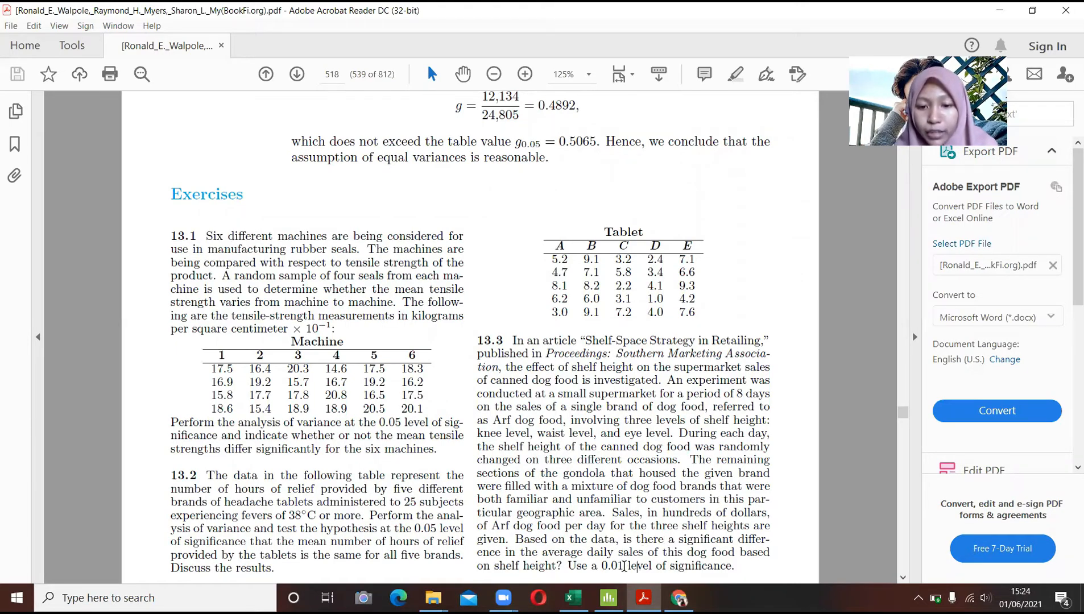
left_click_drag(625, 566, 605, 568)
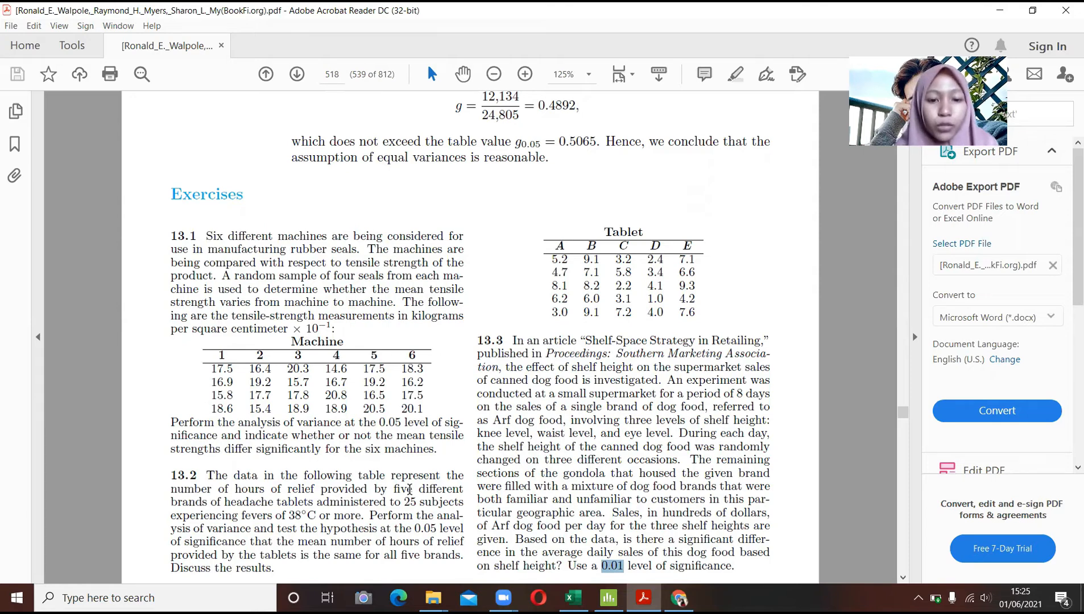
left_click_drag(404, 422, 377, 422)
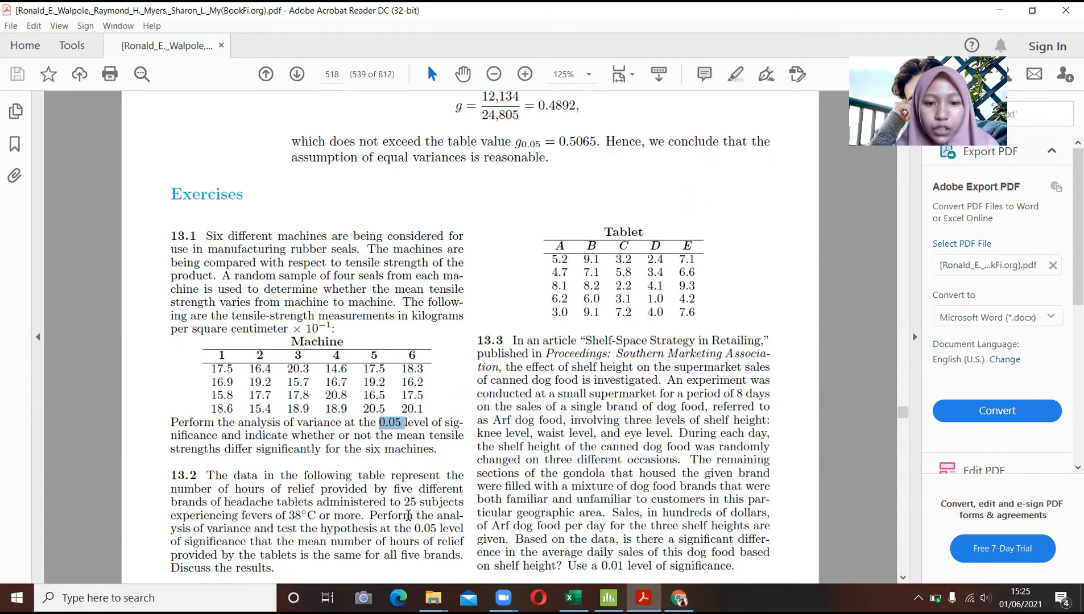
left_click_drag(436, 528, 413, 528)
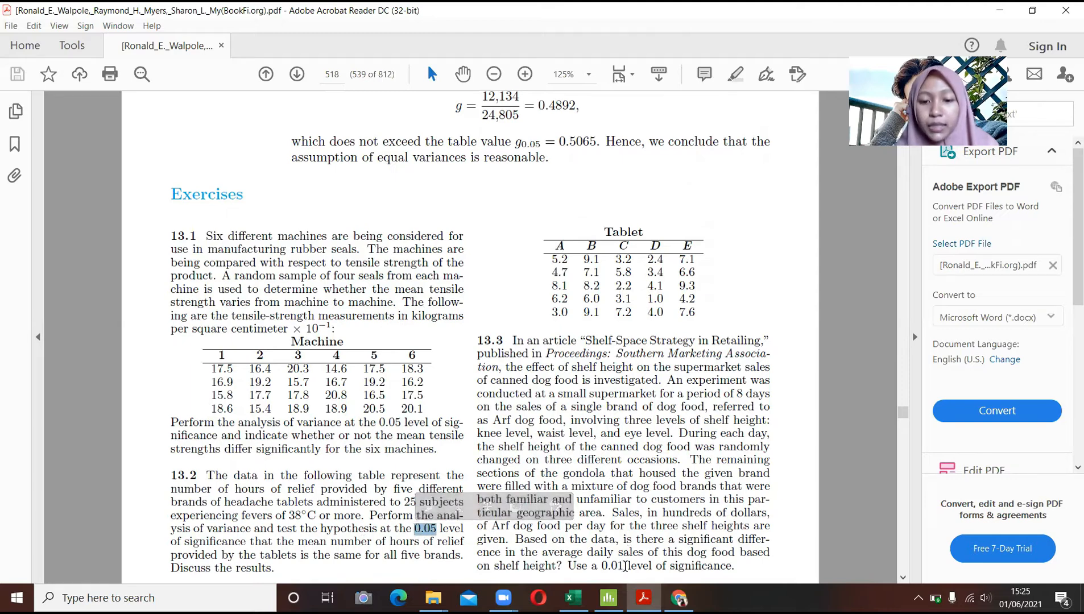
left_click_drag(625, 565, 600, 566)
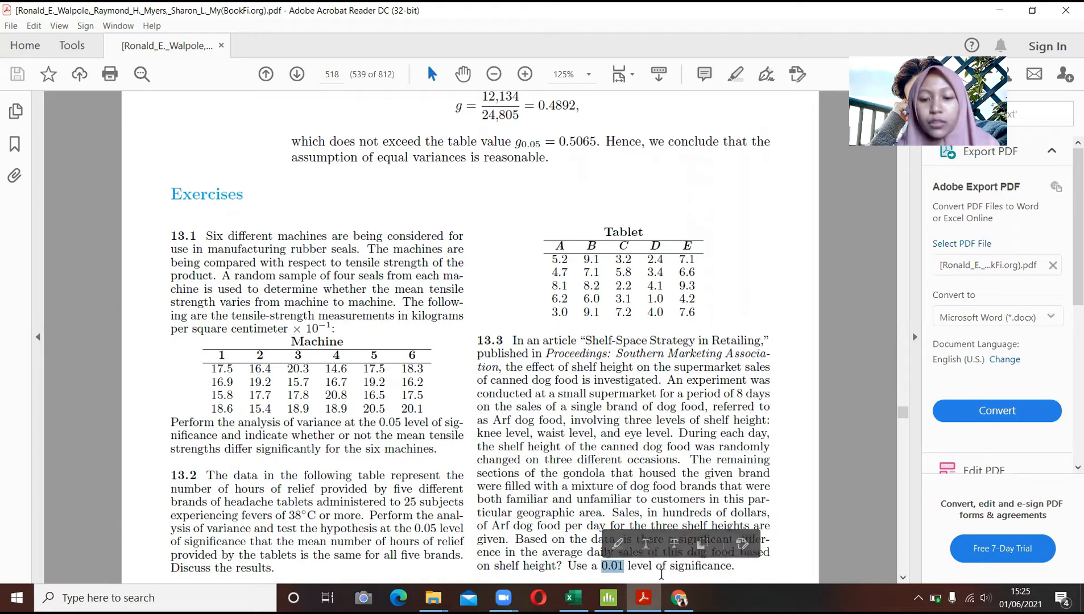
View the Shelf Height data table for Exercise 13.3 in the textbook, switch to Minitab and open worksheet 13.3
left_click(661, 568)
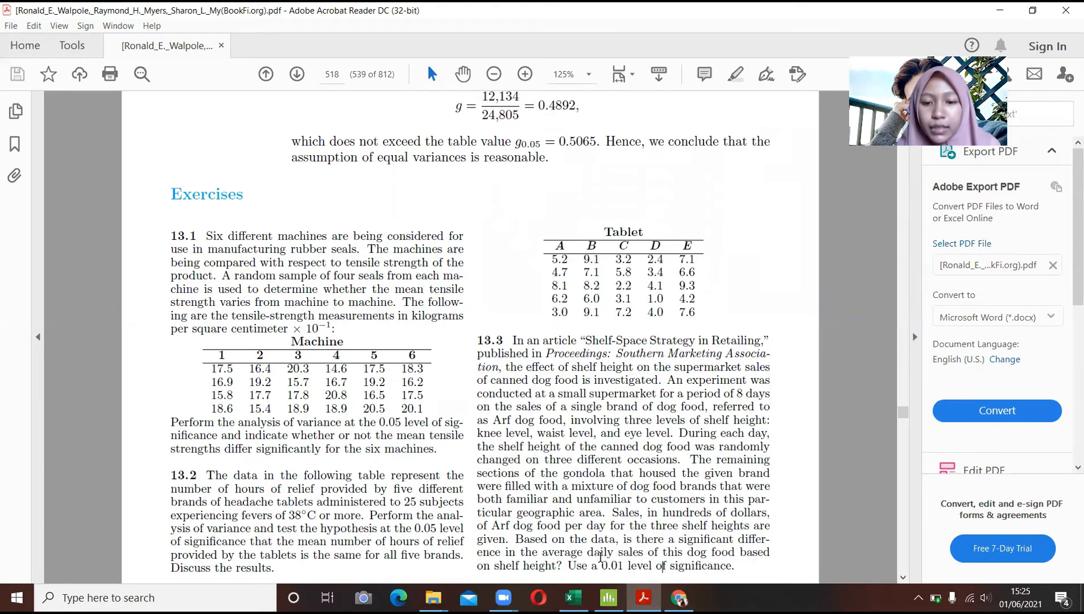
scroll(600, 557, "down", 1)
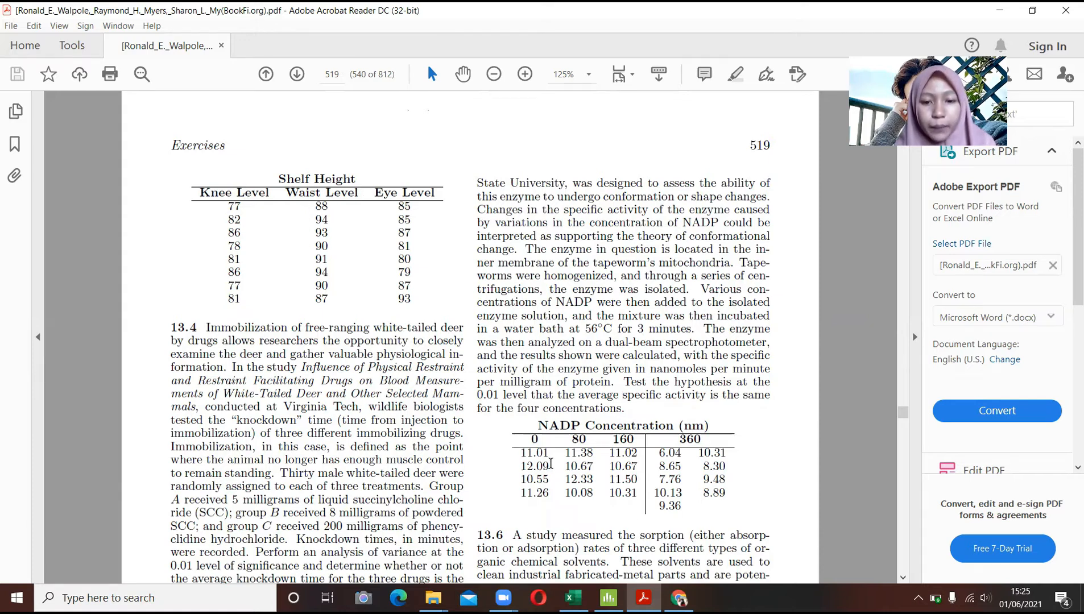
key("alt+Tab")
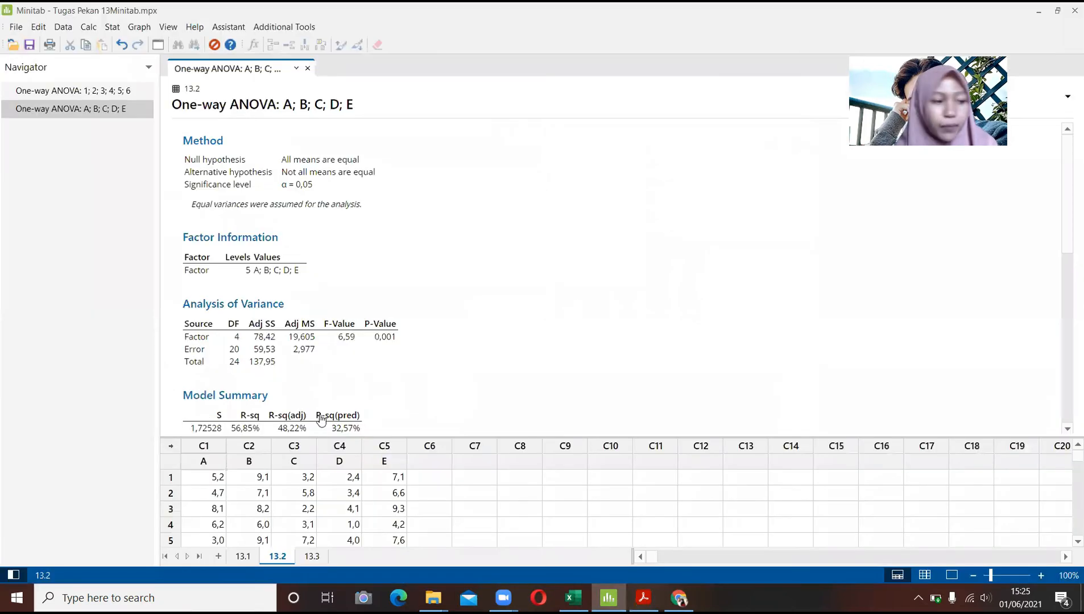
double_click(312, 557)
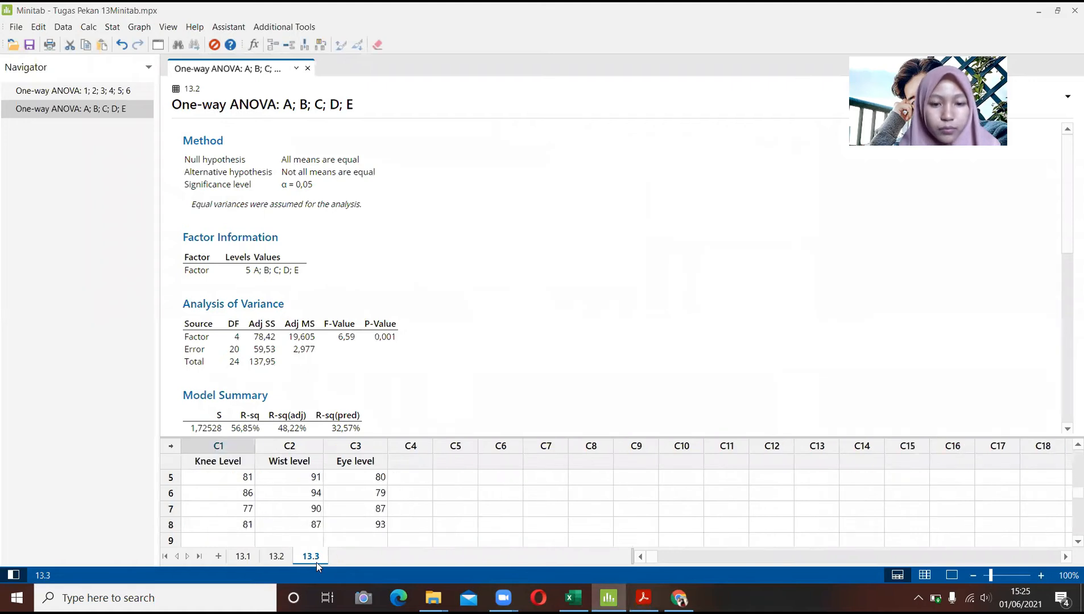
left_click(280, 558)
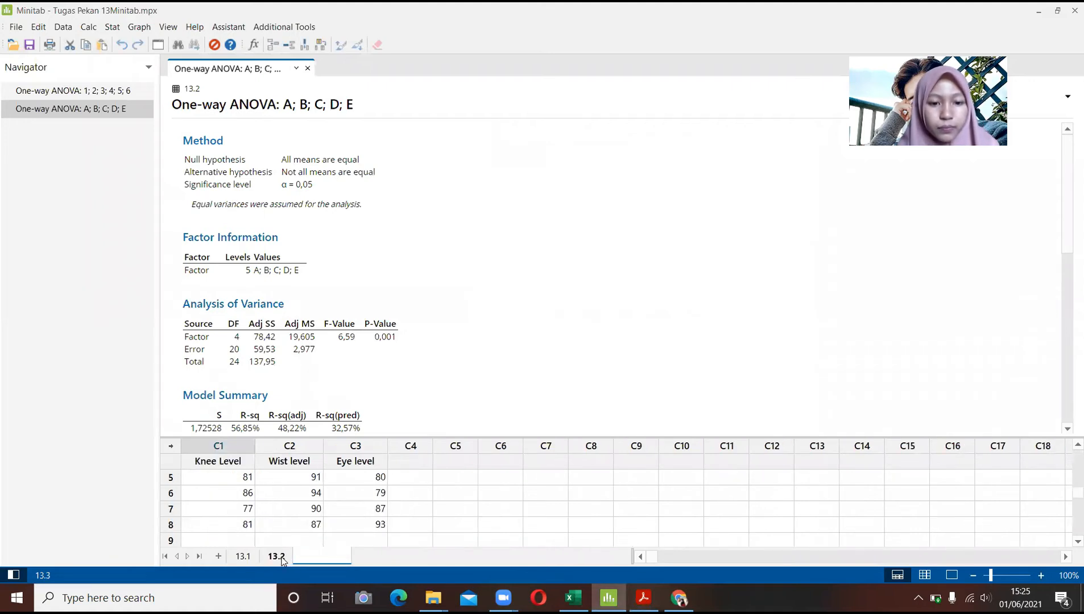
left_click(326, 554)
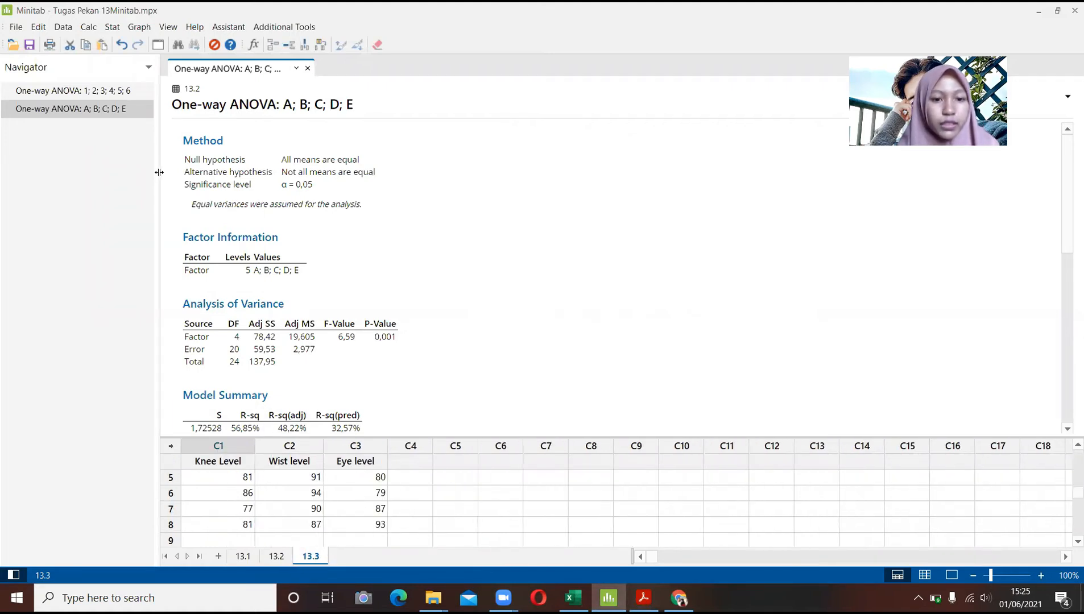
Start a One-Way ANOVA with responses in separate columns, clear the old responses and set the confidence level to 99
left_click(113, 27)
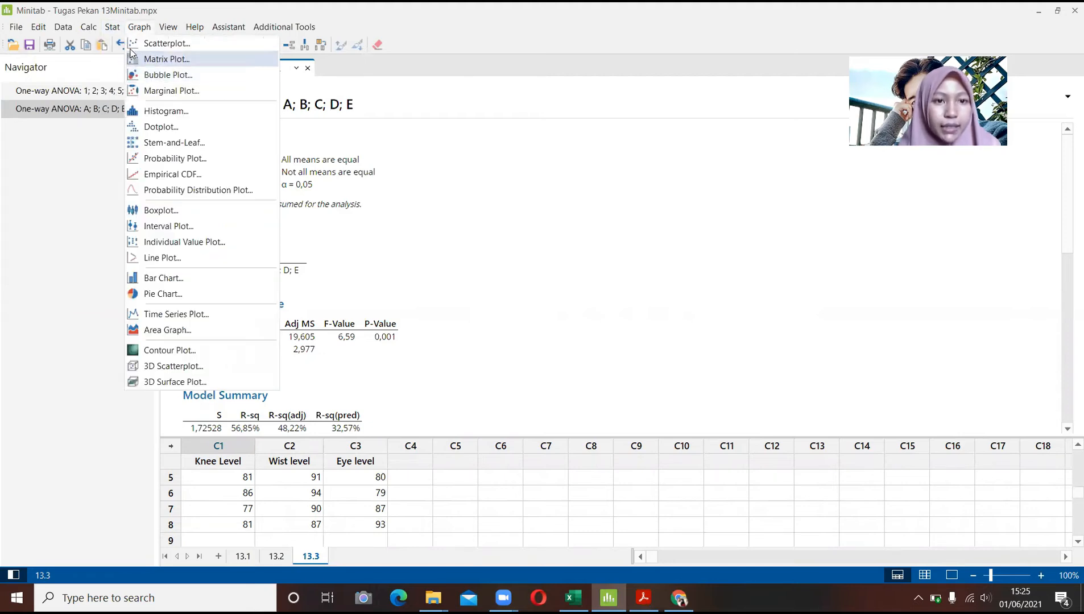
mouse_move(130, 77)
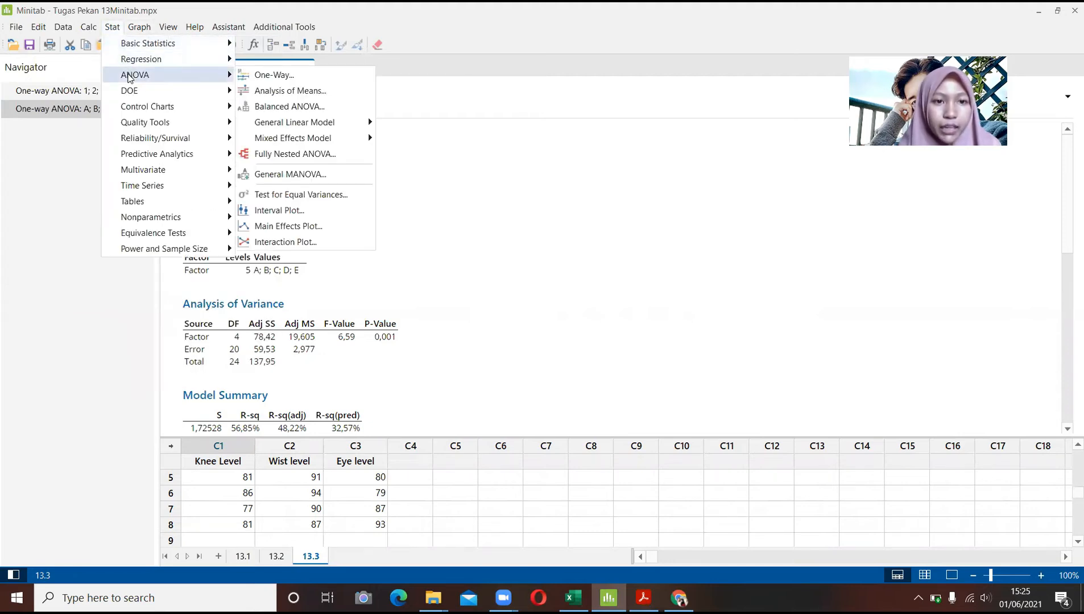
left_click(266, 76)
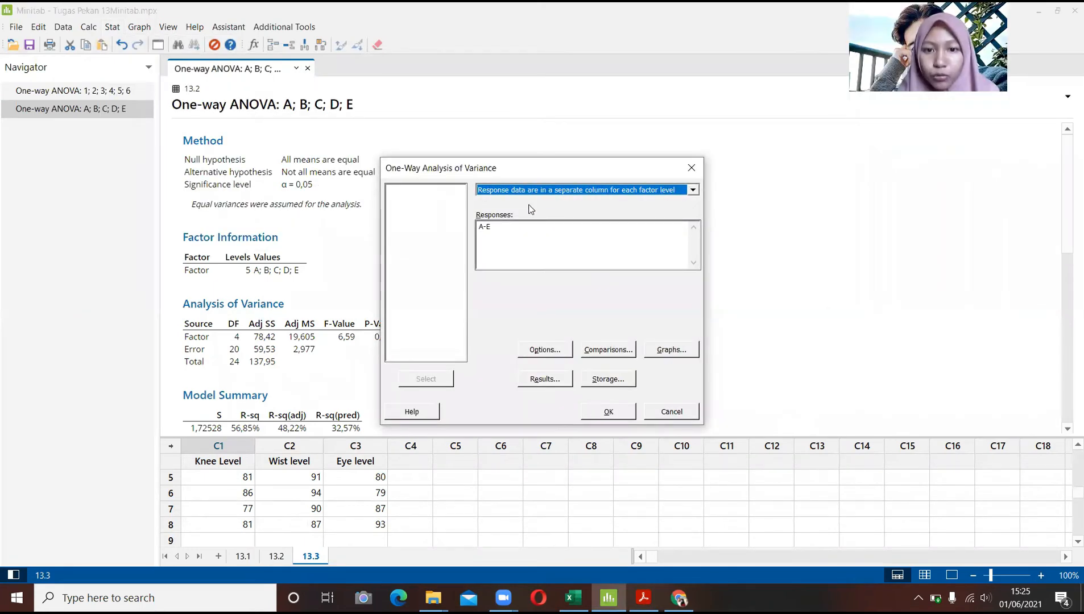
key("Tab")
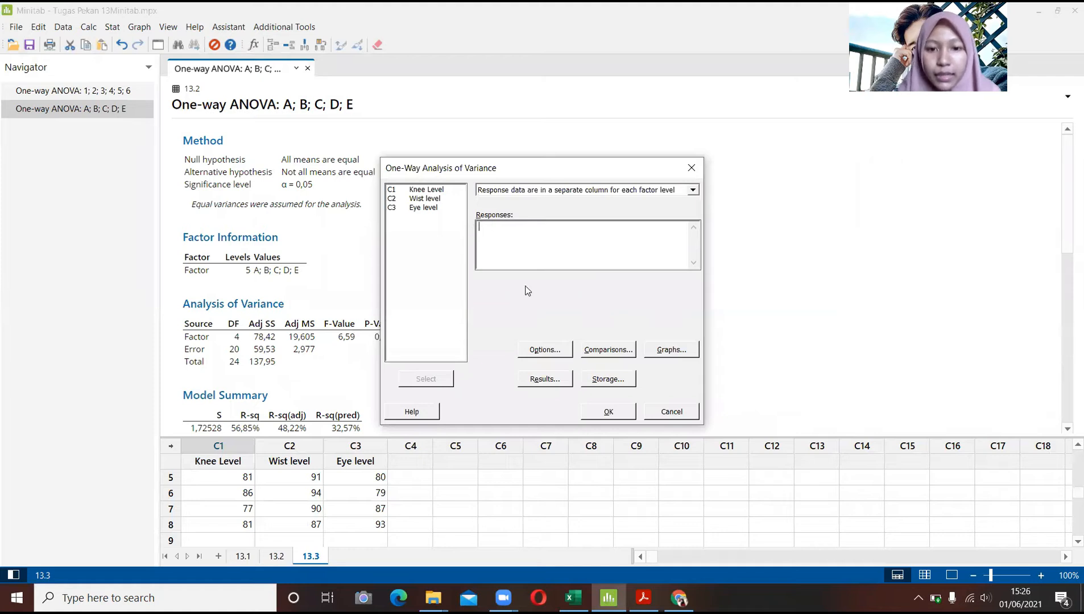
left_click(544, 349)
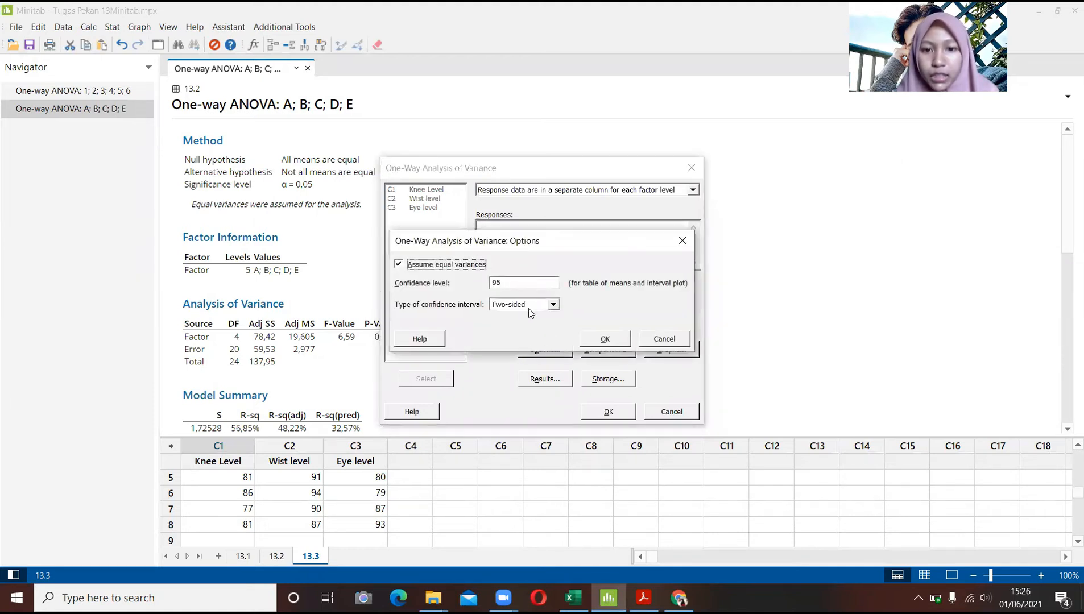
left_click(506, 280)
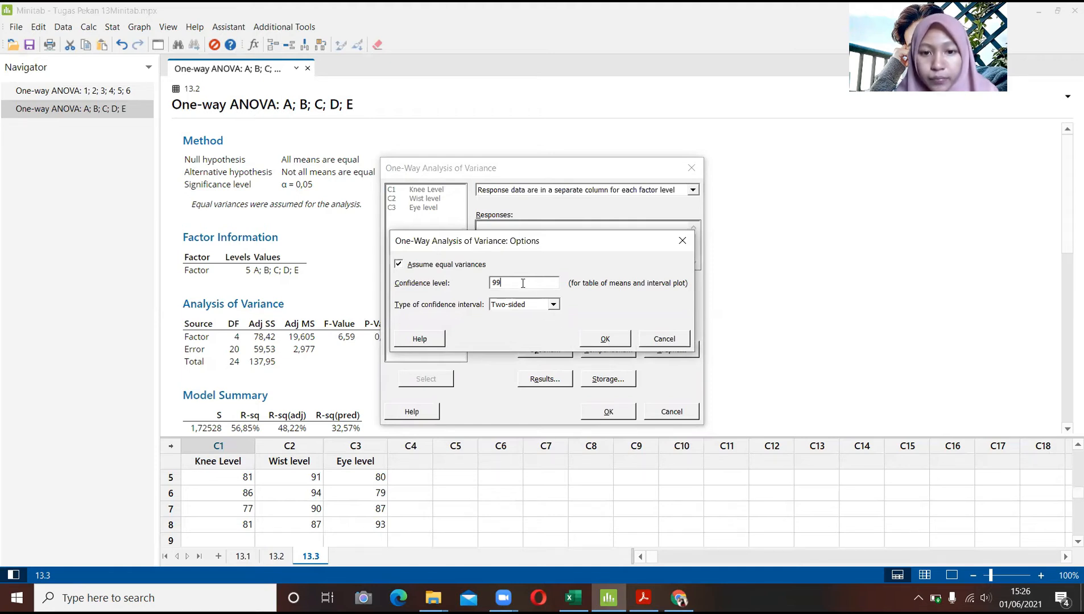
left_click(606, 339)
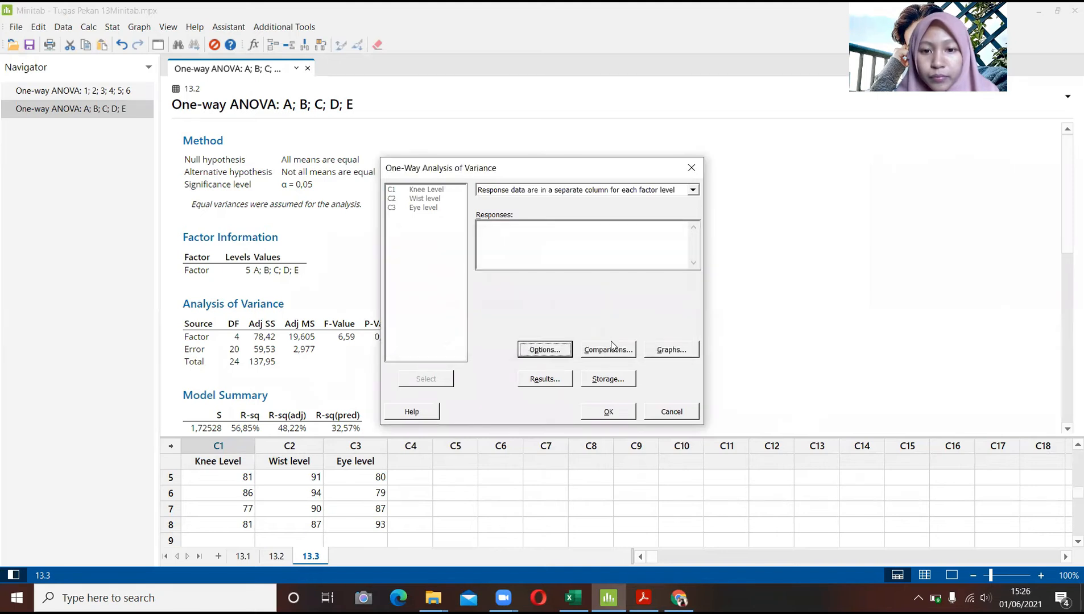
left_click(544, 350)
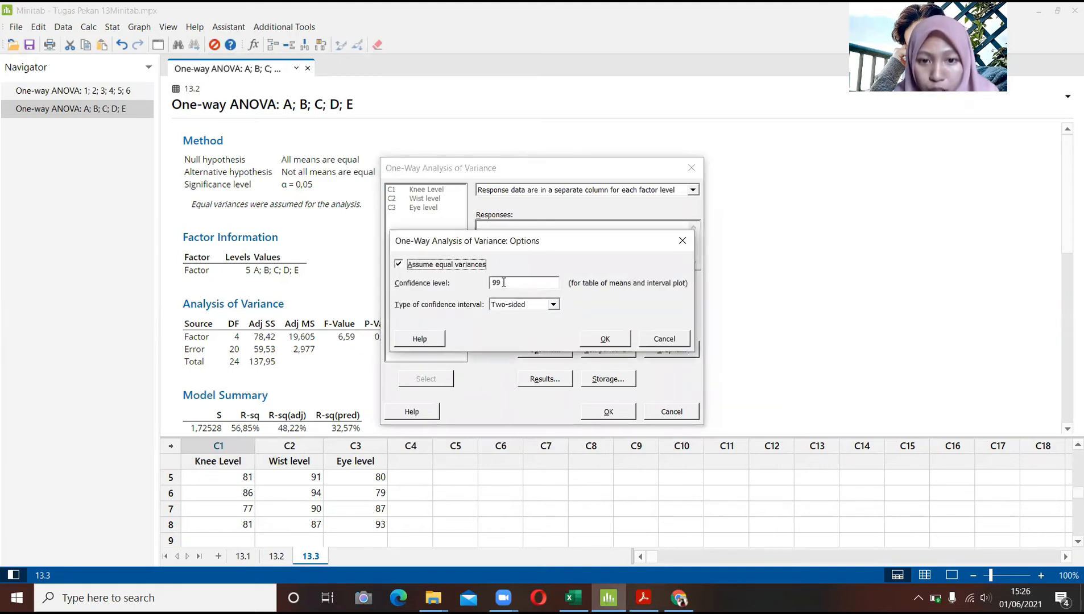
left_click(605, 340)
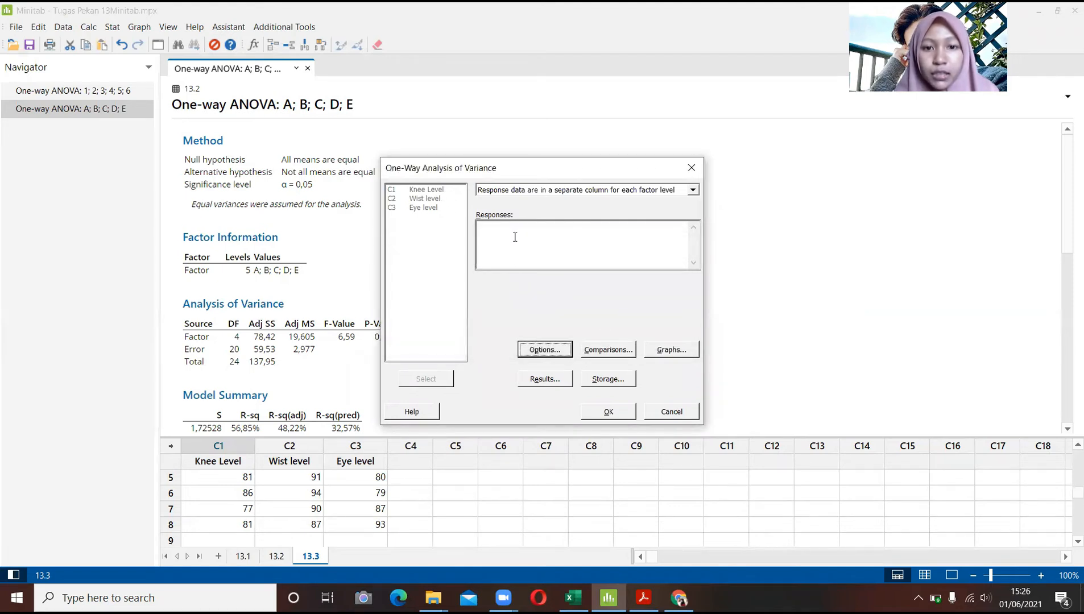
Use the columns Knee Level through Eye level as the ANOVA responses and run the analysis
left_click(515, 237)
left_click_drag(442, 195, 443, 210)
left_click(426, 379)
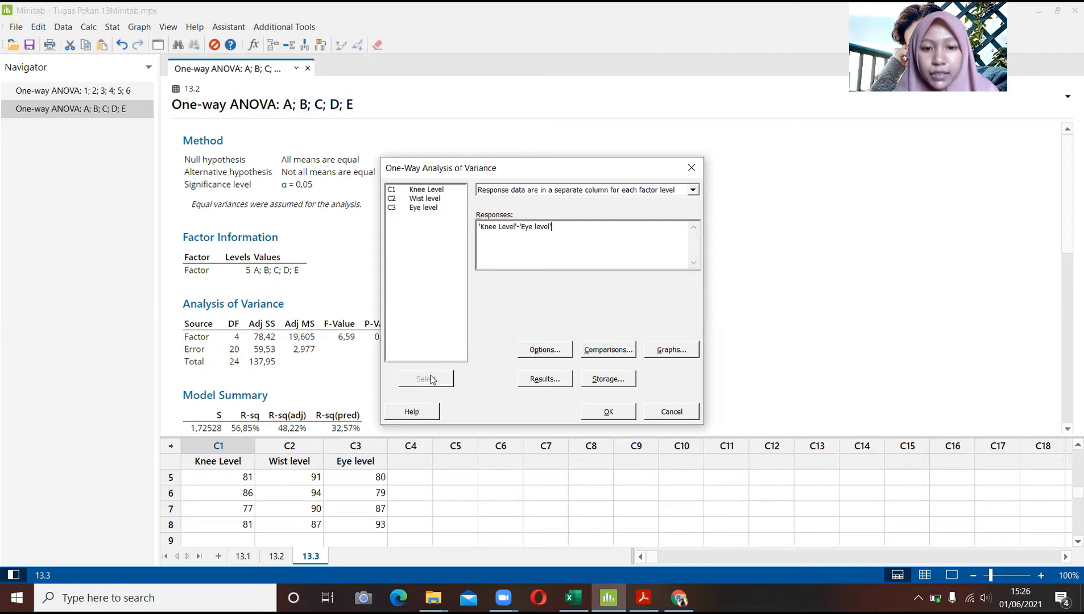
left_click(607, 412)
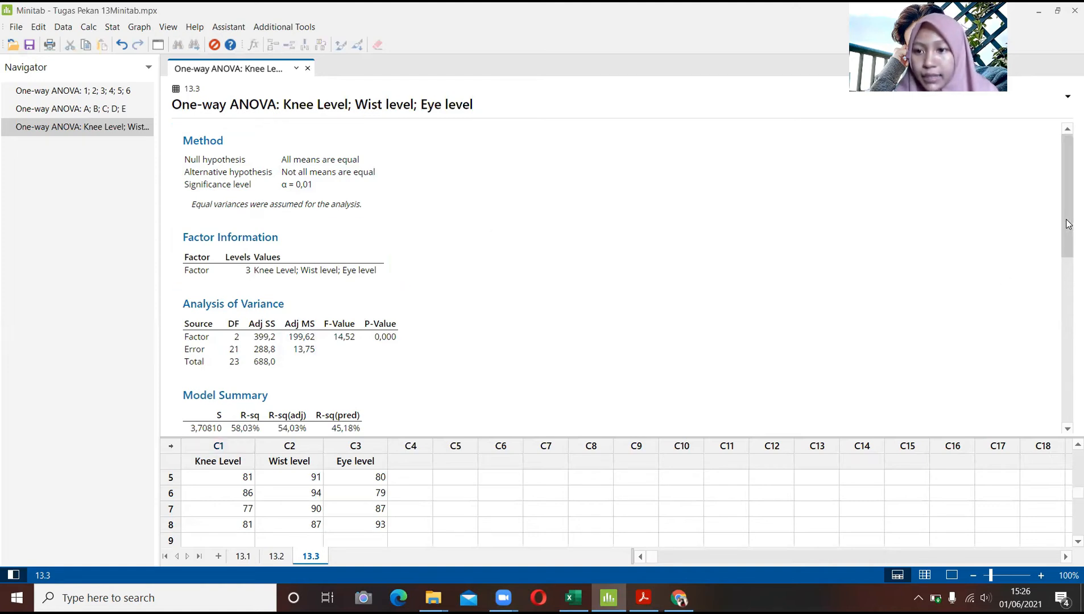
Examine the shelf height ANOVA output, including the mean squares, F-value, P-value, group means and the remaining results
left_click_drag(1068, 226, 1066, 262)
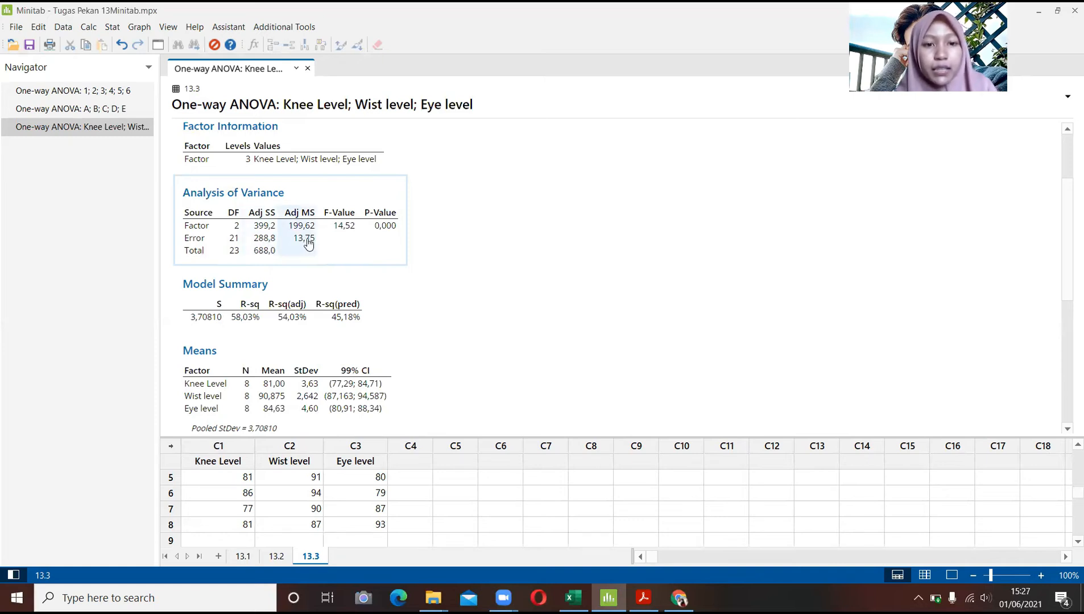
left_click(351, 251)
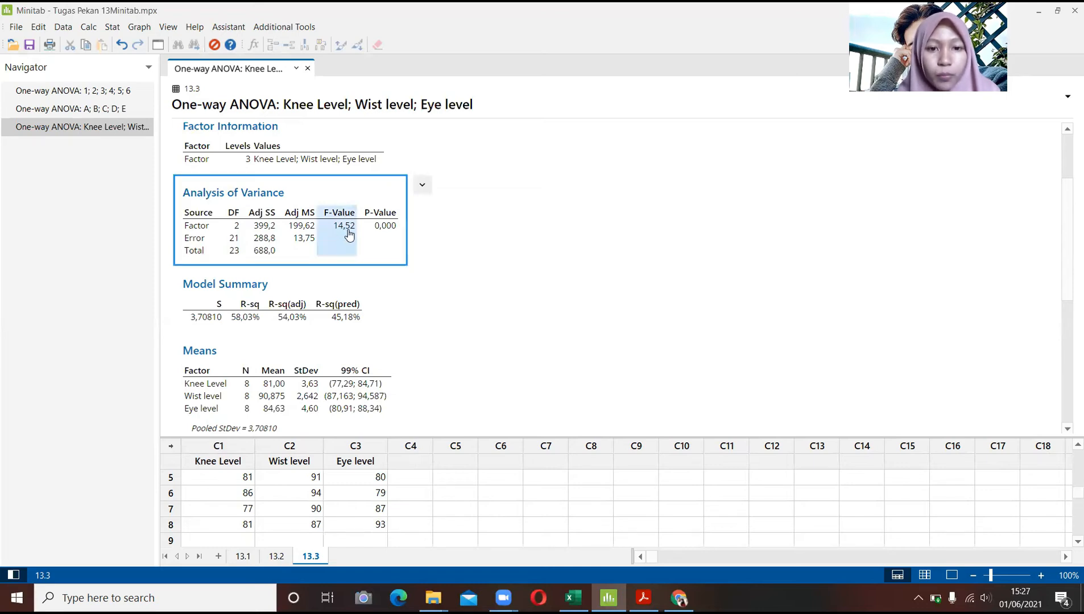
left_click(384, 228)
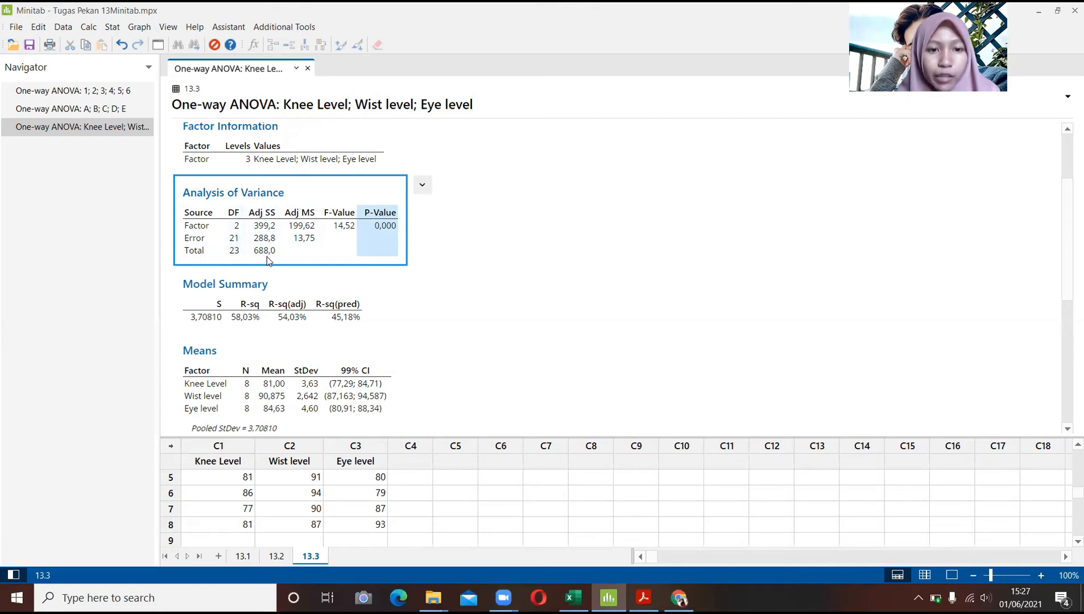
left_click(408, 307)
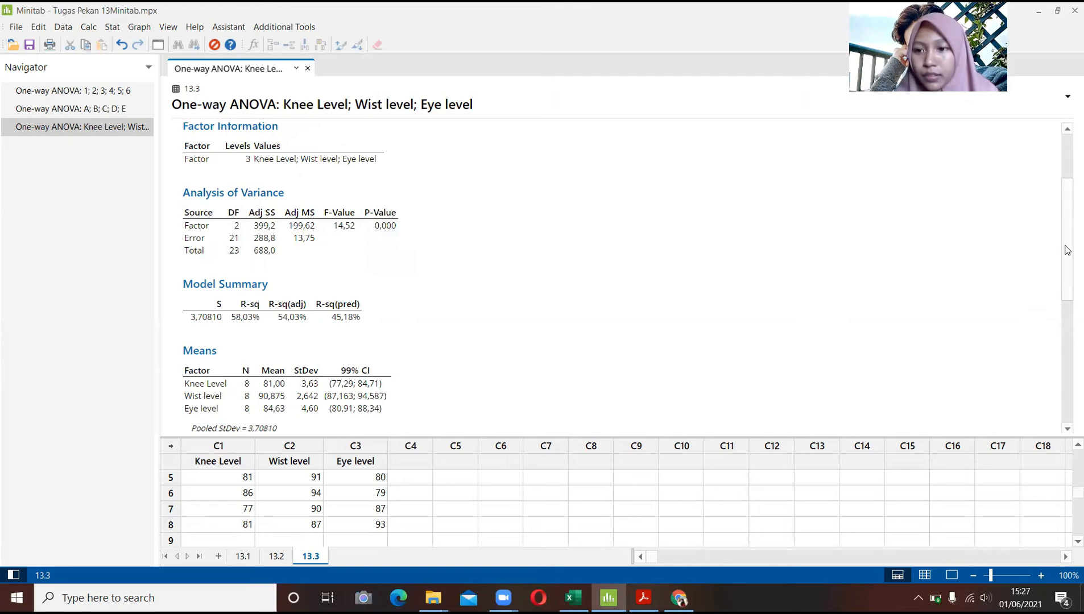
left_click_drag(1064, 261, 1050, 395)
scroll(1049, 314, "up", 10)
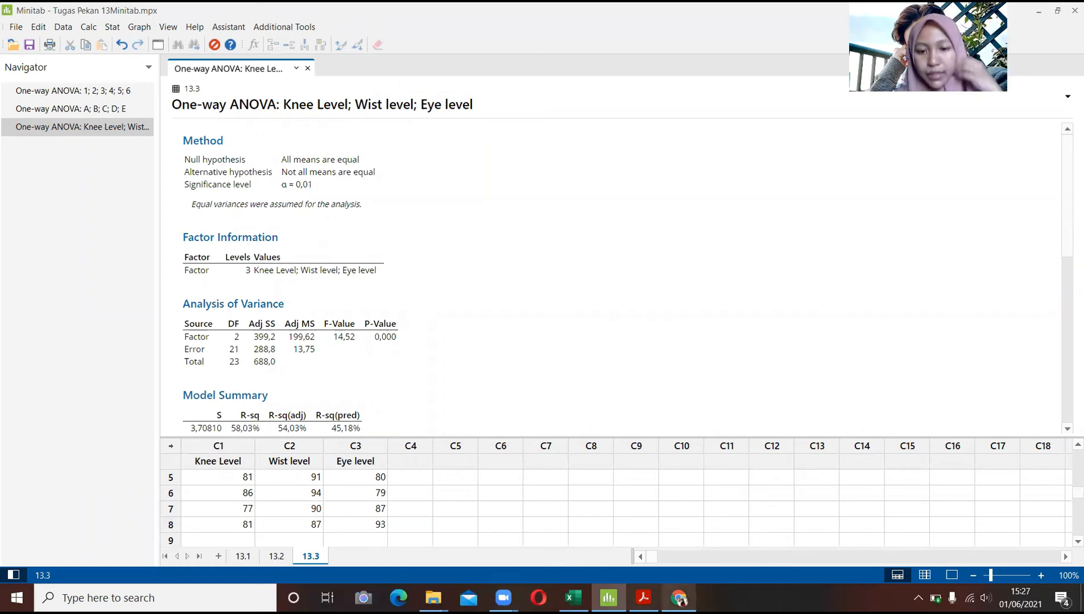
Switch to Excel, start Anova: Single Factor on sheet 13.3 and set the input range to $A$2:$C$10
left_click(573, 598)
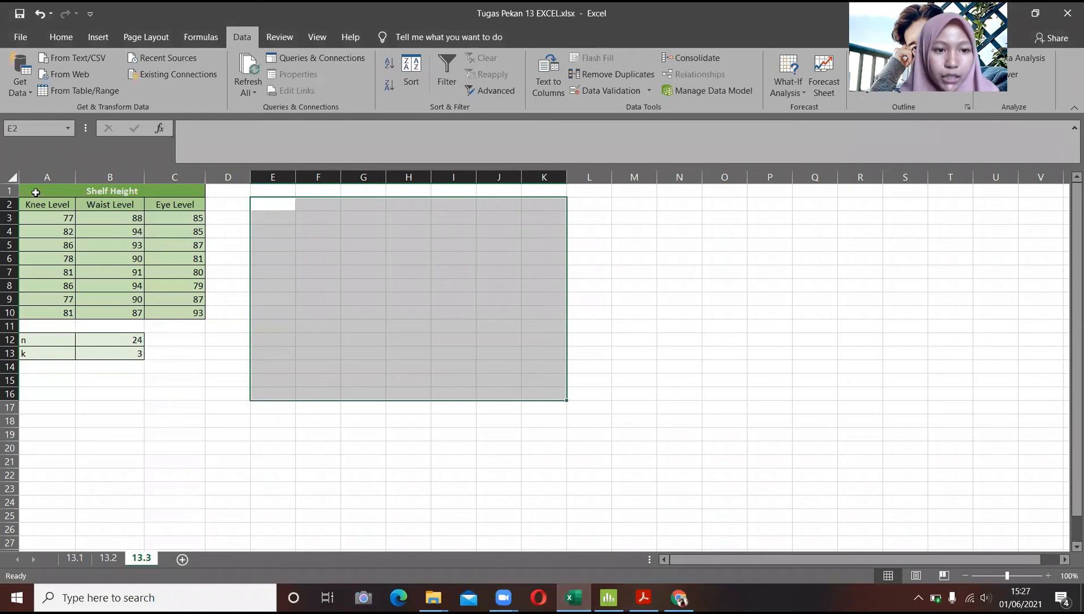
left_click(69, 392)
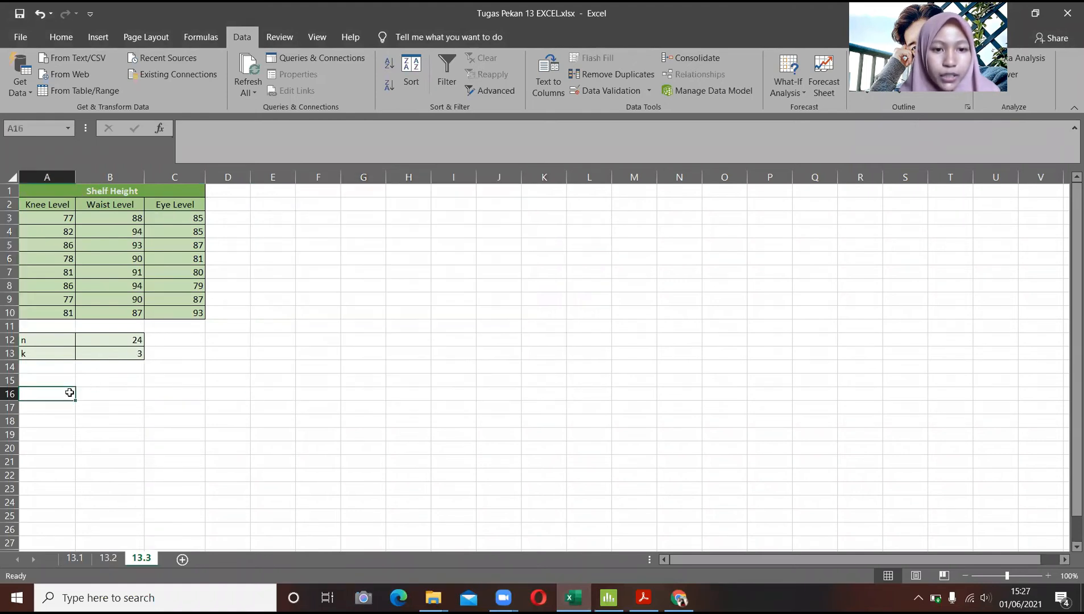
left_click(273, 205)
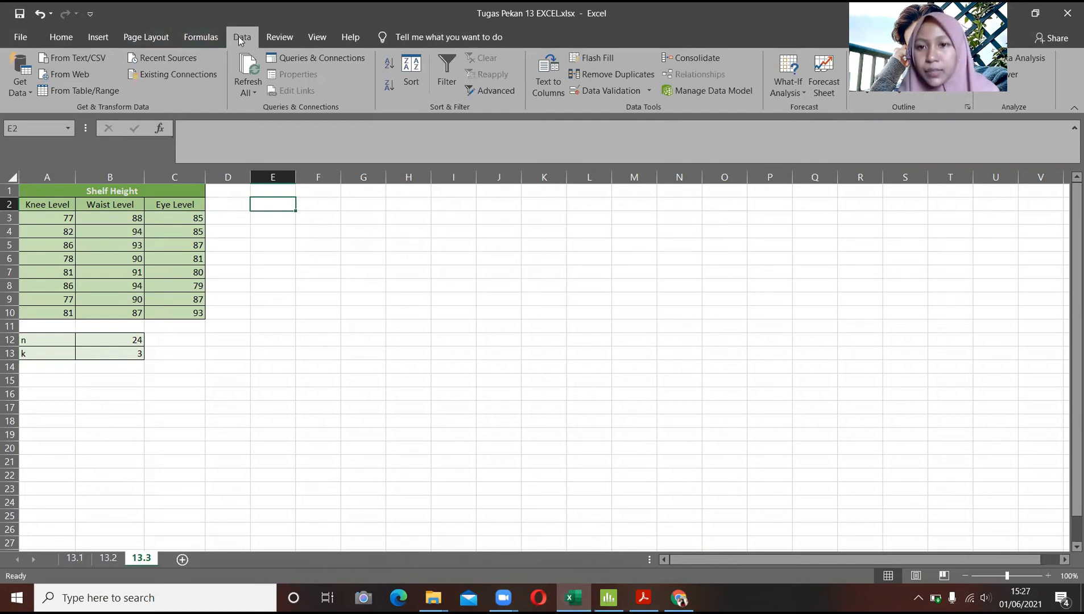
left_click(1013, 60)
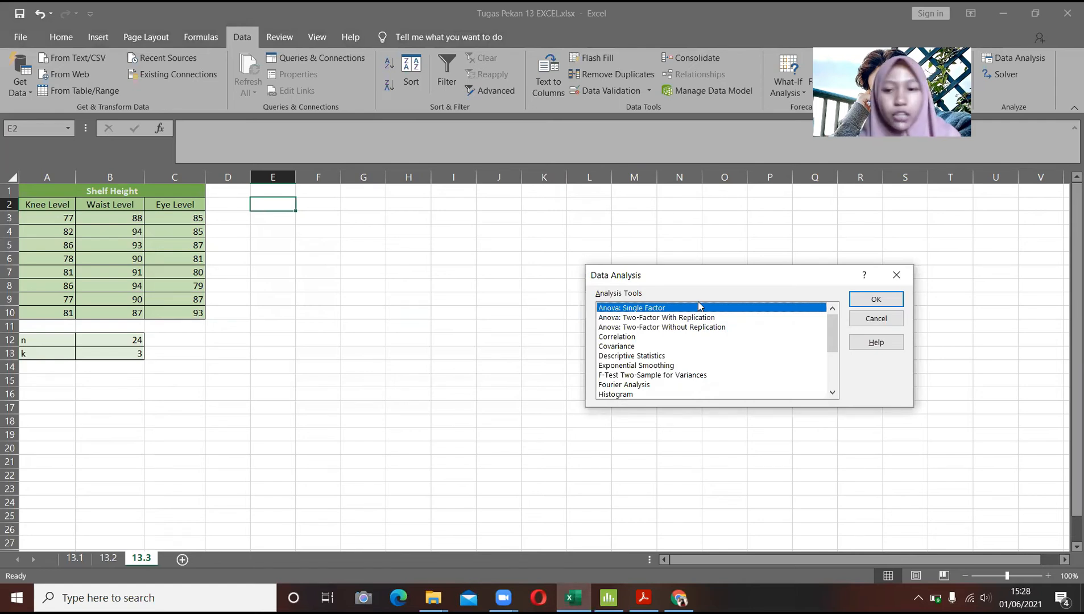
left_click(877, 299)
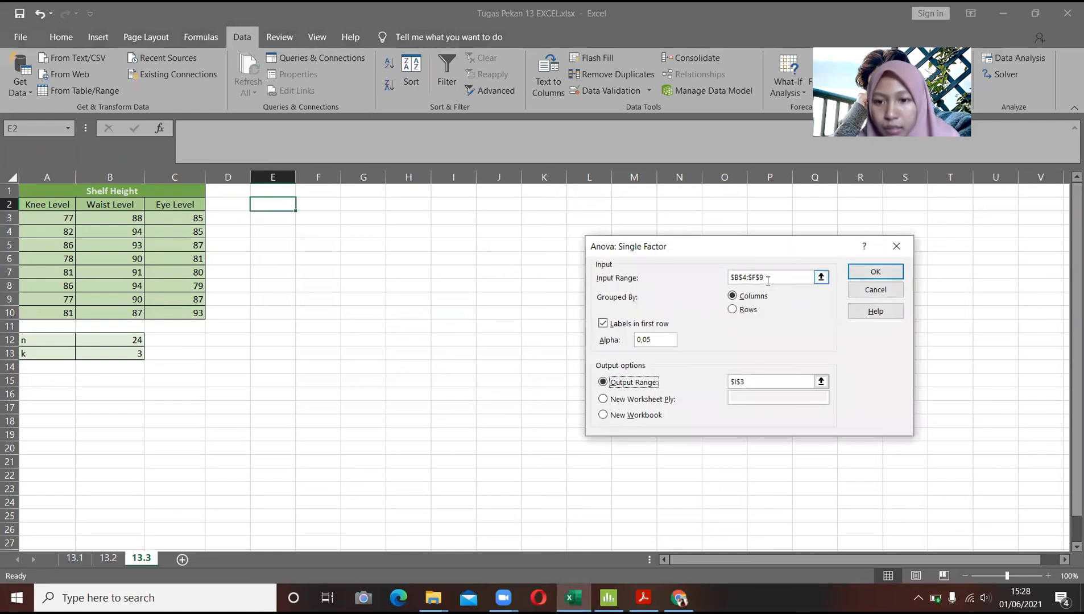
left_click_drag(774, 275, 709, 277)
key("BackSpace")
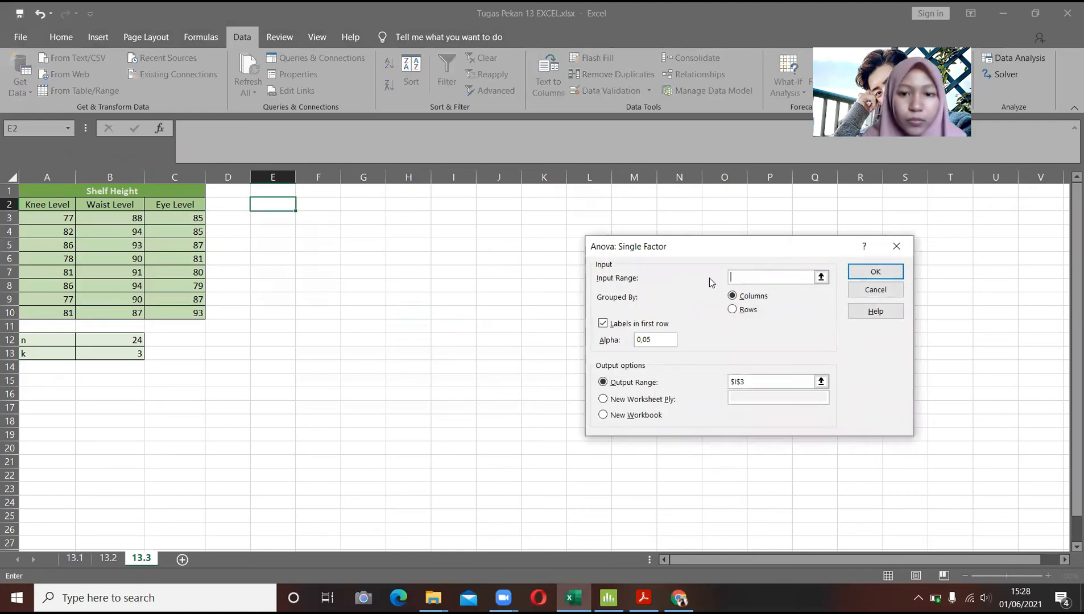
left_click_drag(51, 204, 189, 314)
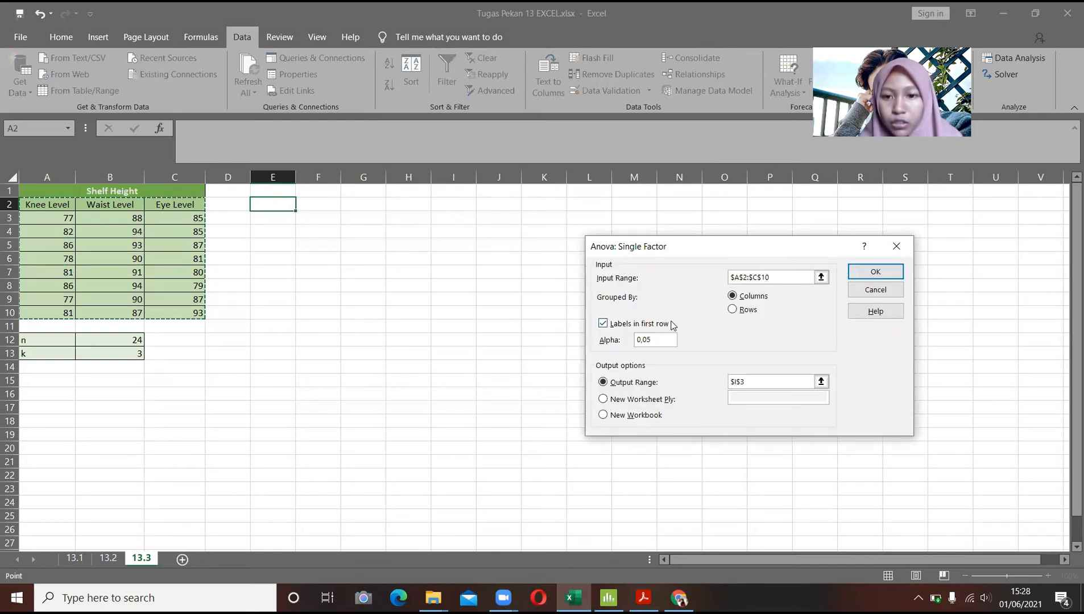
Set the ANOVA alpha to 0,01 and the output range to $F$2, and run the analysis
left_click(660, 340)
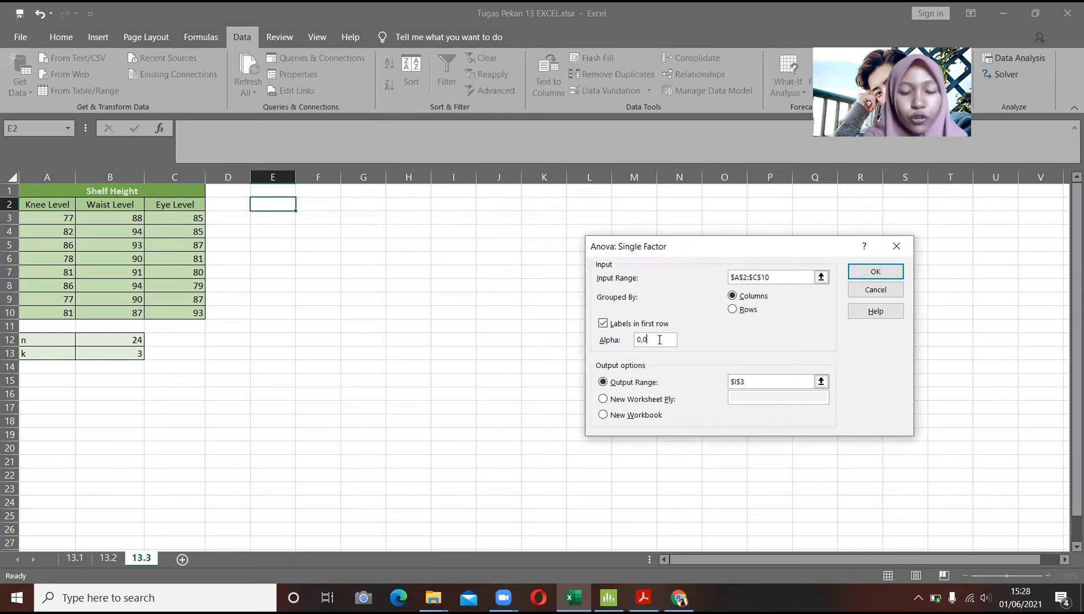
left_click(756, 380)
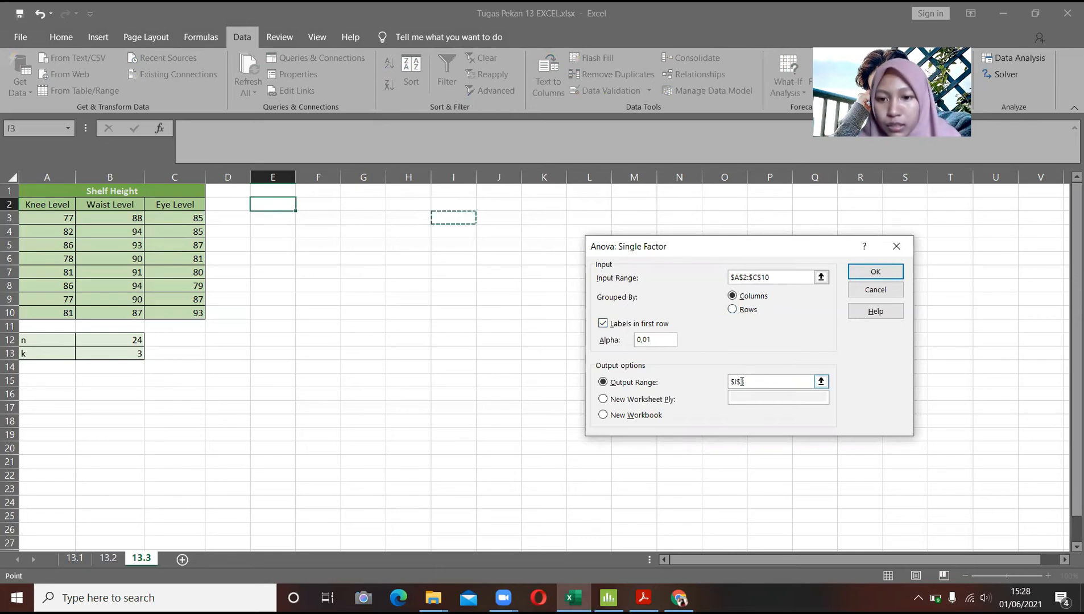
left_click_drag(756, 380, 723, 383)
key("BackSpace")
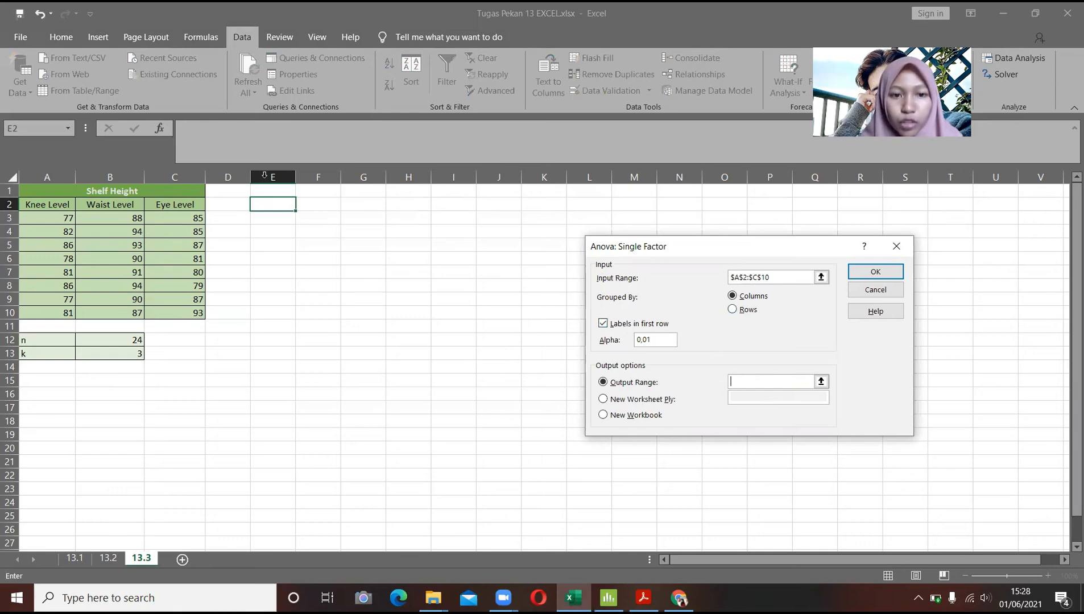
left_click(312, 207)
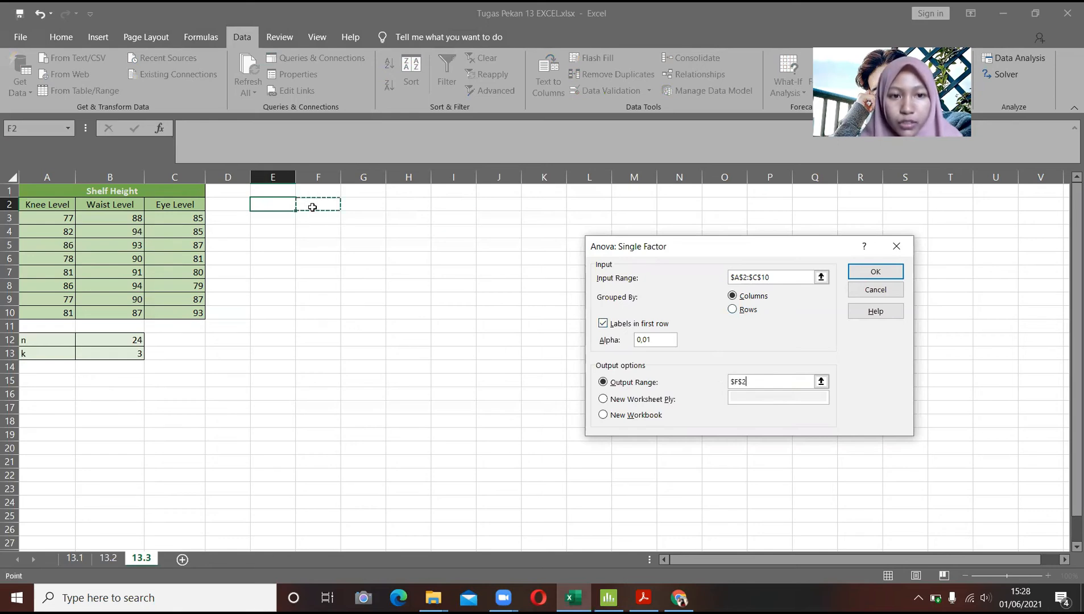
left_click(874, 272)
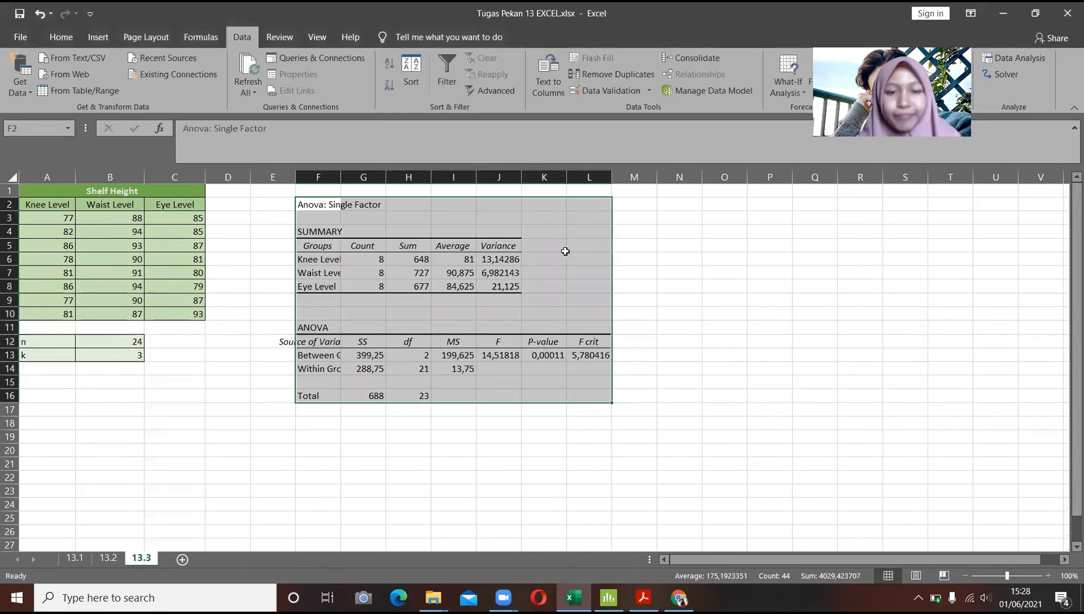
left_click(636, 234)
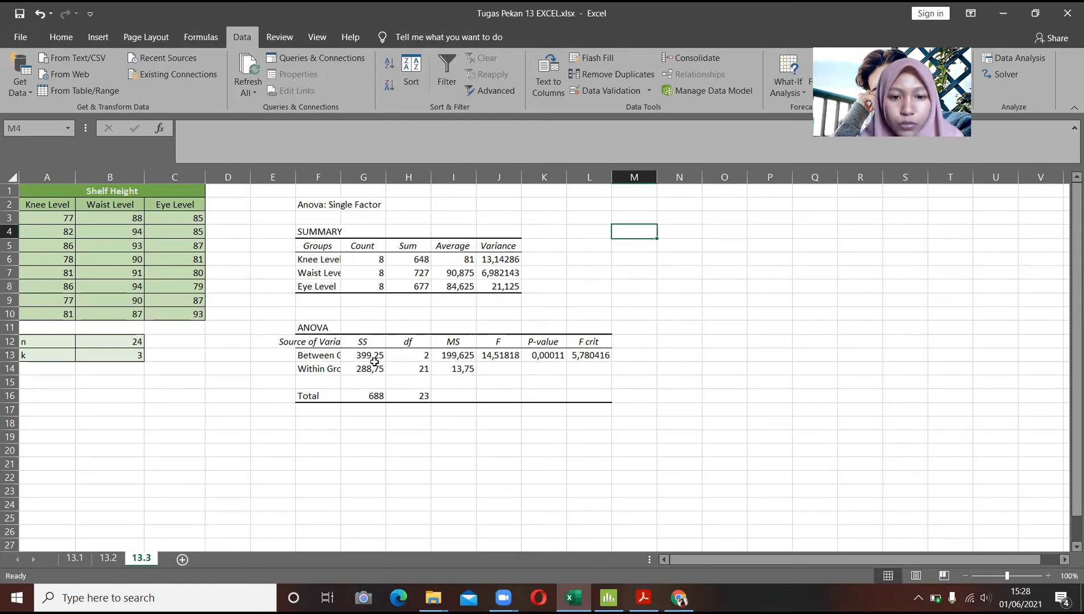
Compare the shelf height sums of squares and mean squares in Minitab's ANOVA output with the Excel ANOVA table
left_click(608, 597)
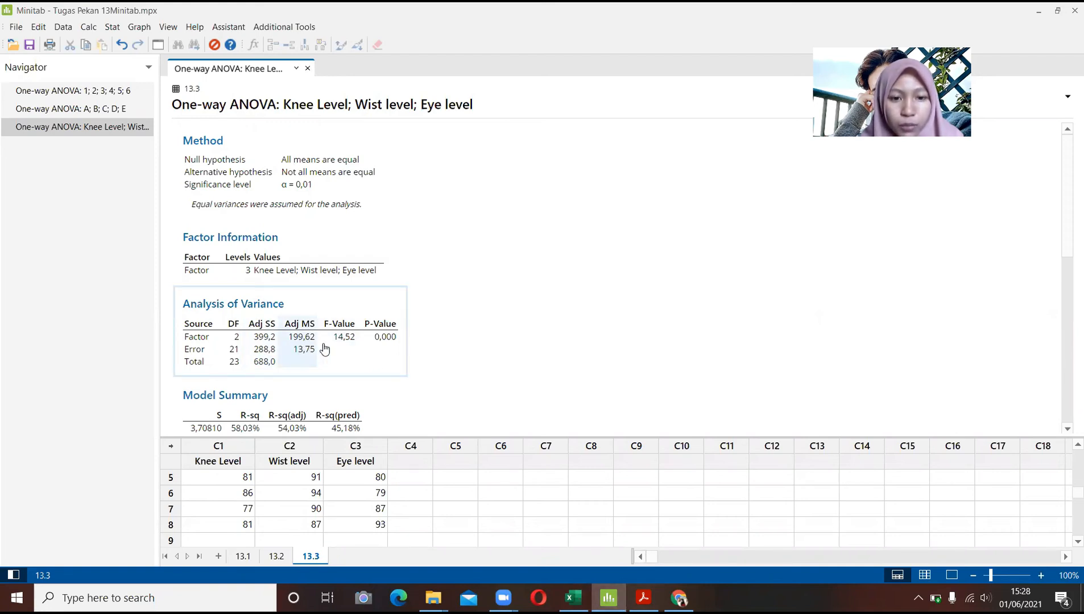
left_click(573, 597)
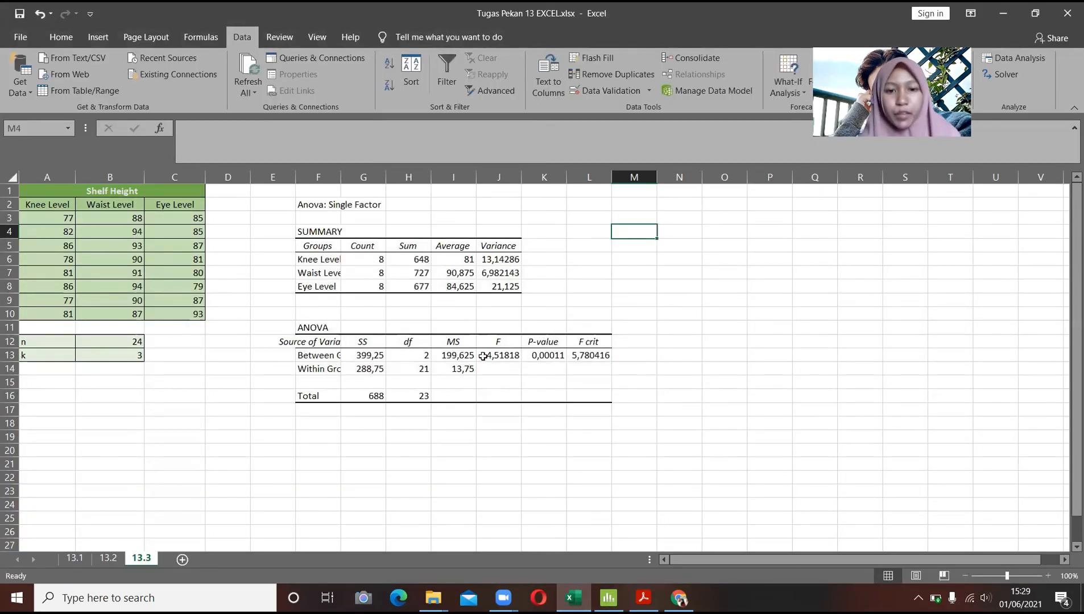
left_click(366, 371)
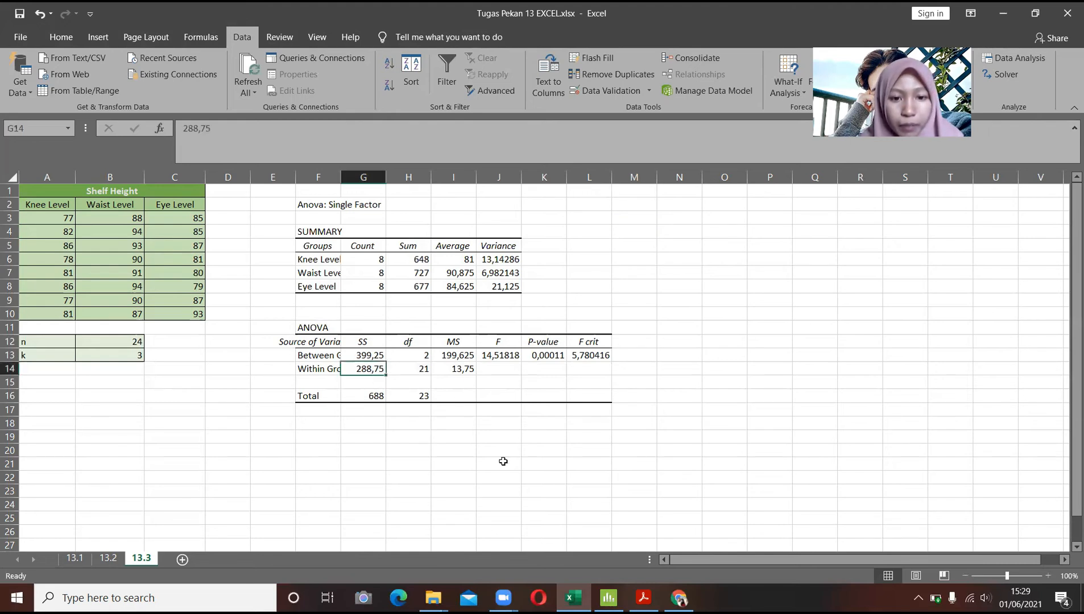
left_click(609, 598)
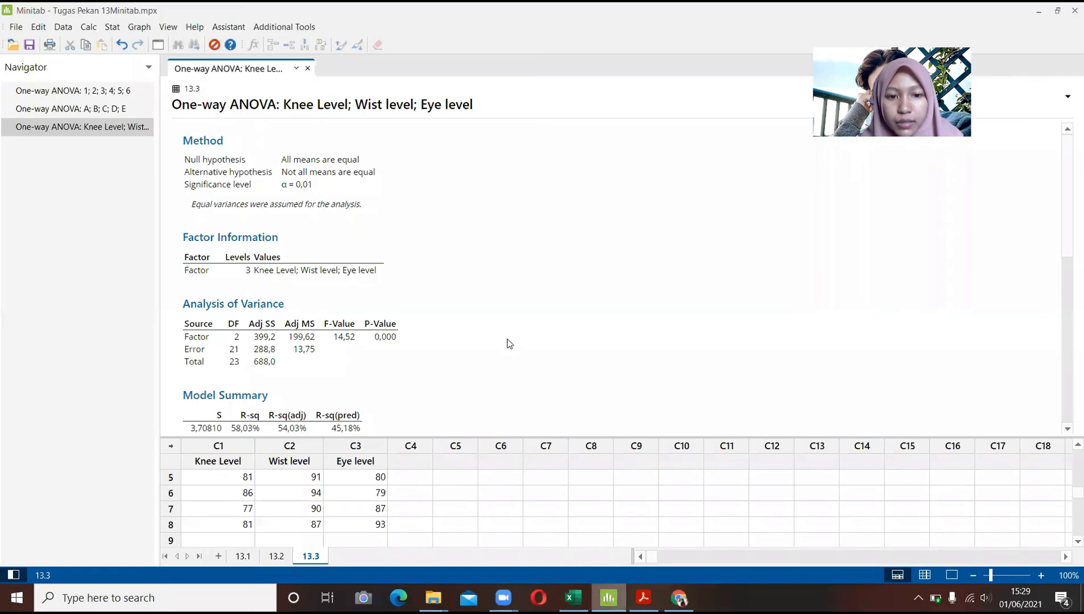
left_click(310, 355)
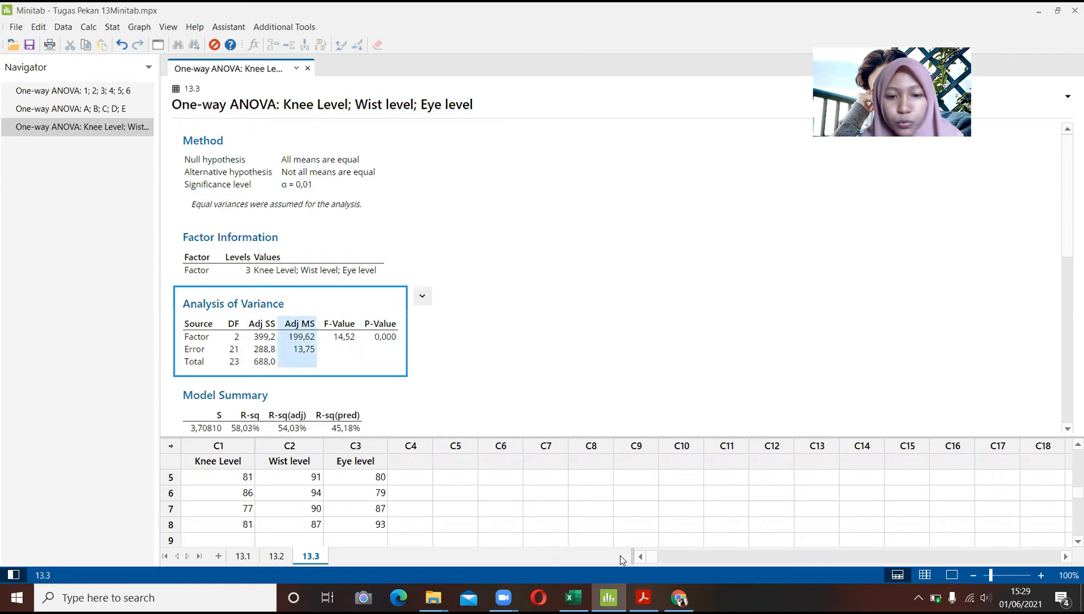
Return to Excel and examine the within-groups mean square, the degrees of freedom and the total sum of squares for shelf height
left_click(574, 597)
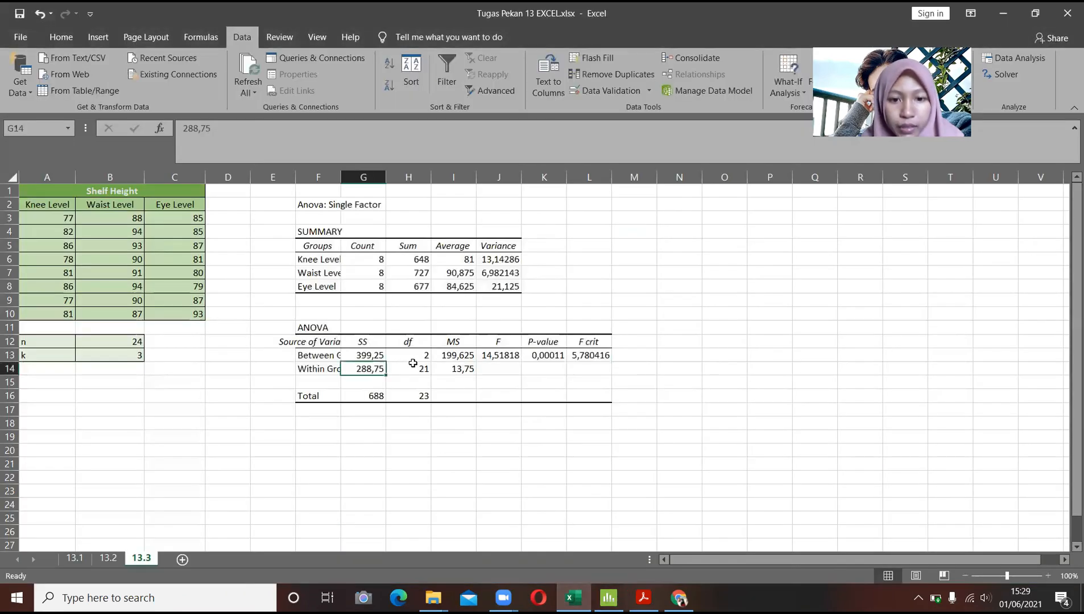
left_click(469, 372)
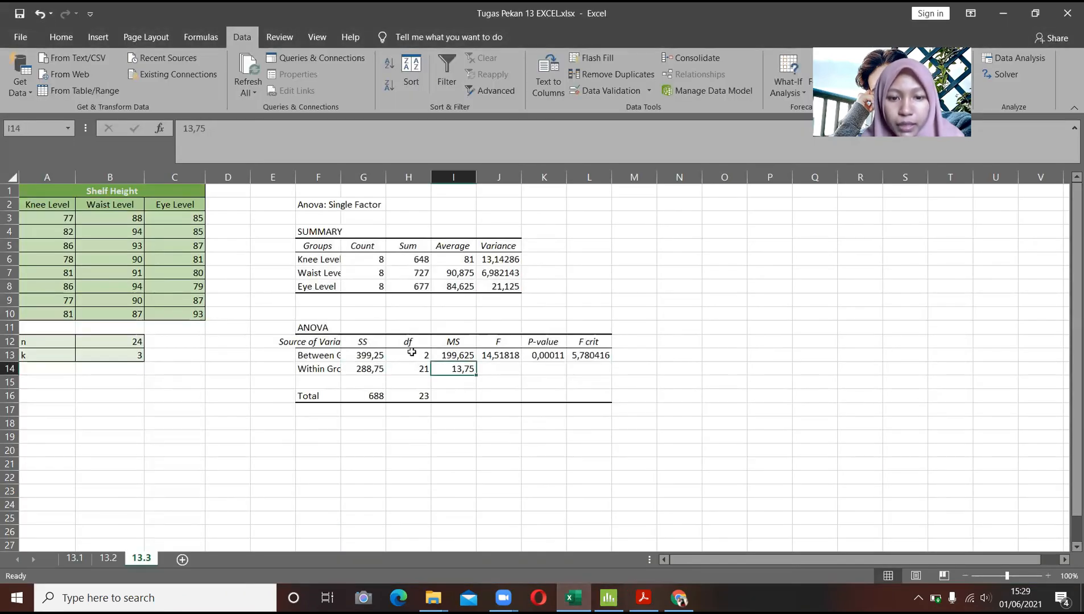
left_click(406, 356)
left_click(414, 368)
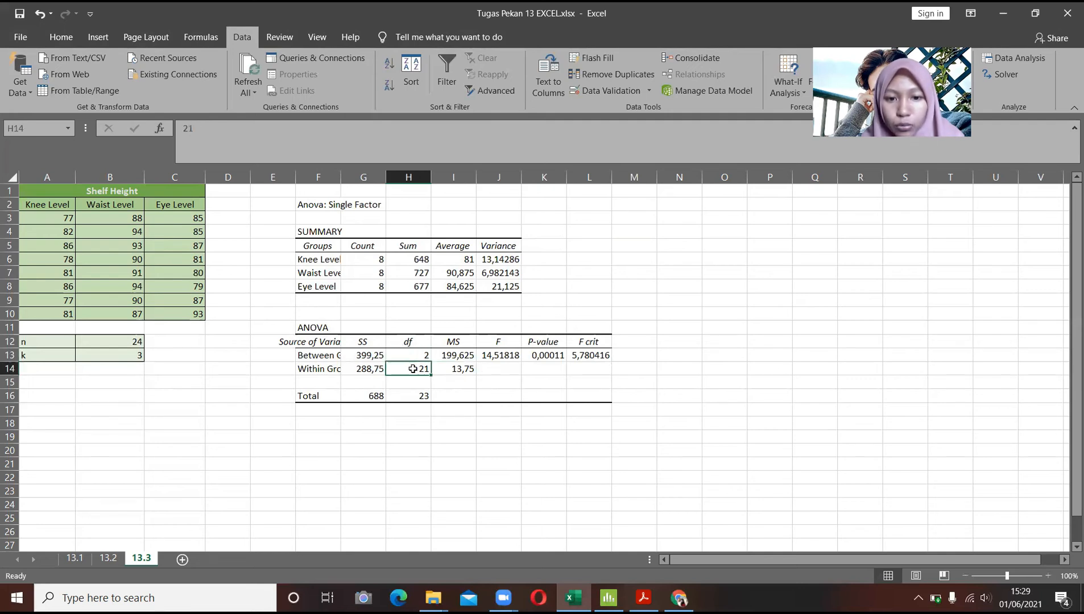
left_click(417, 399)
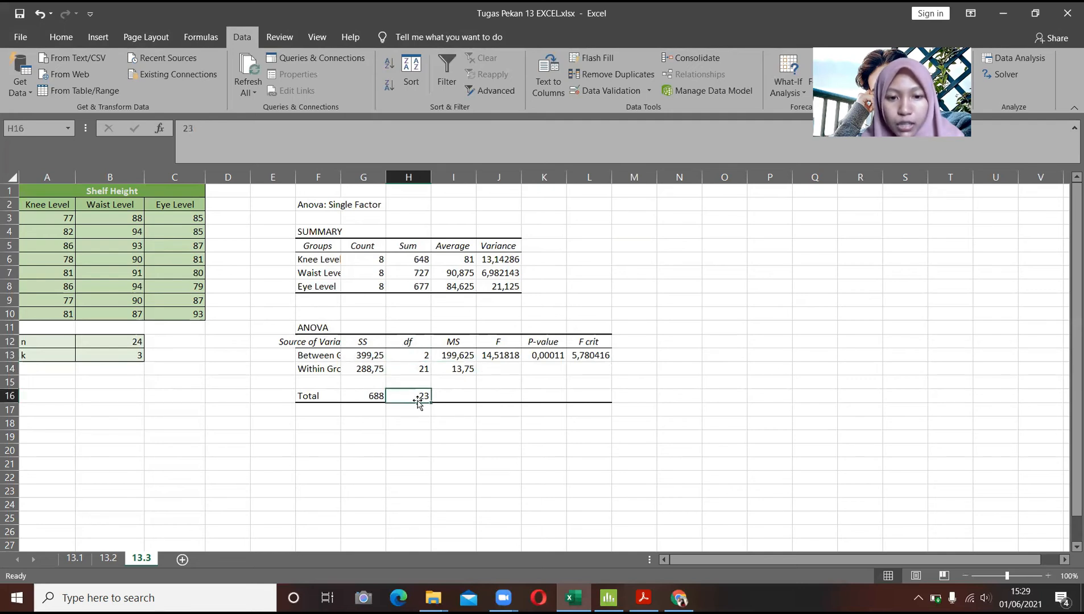
left_click(366, 398)
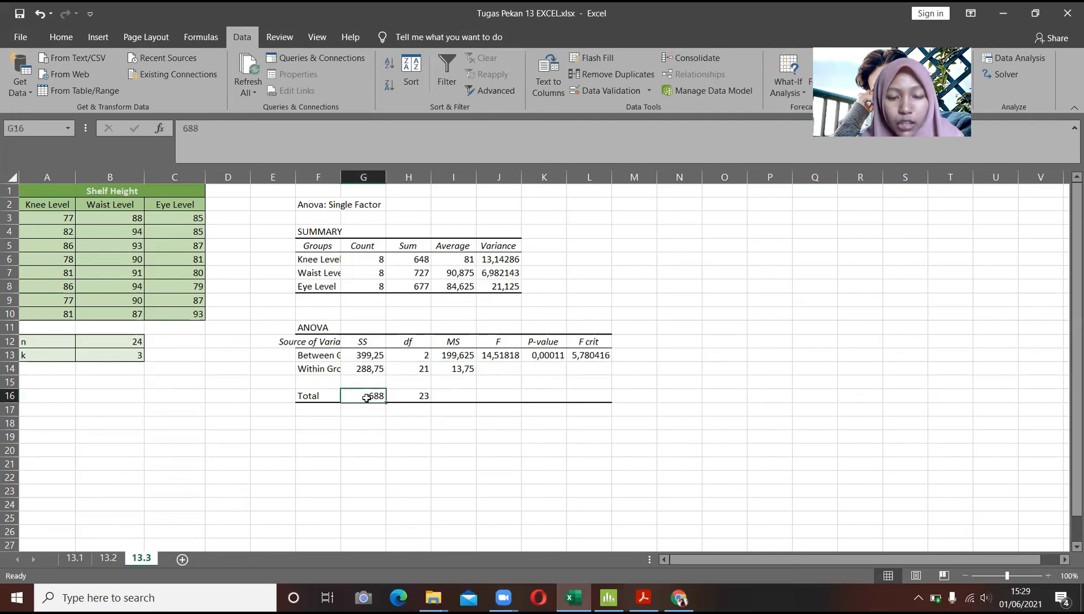
Compare the shelf height F value in Excel with Minitab's F-Value, and check the P-value and F crit in Excel
left_click(506, 357)
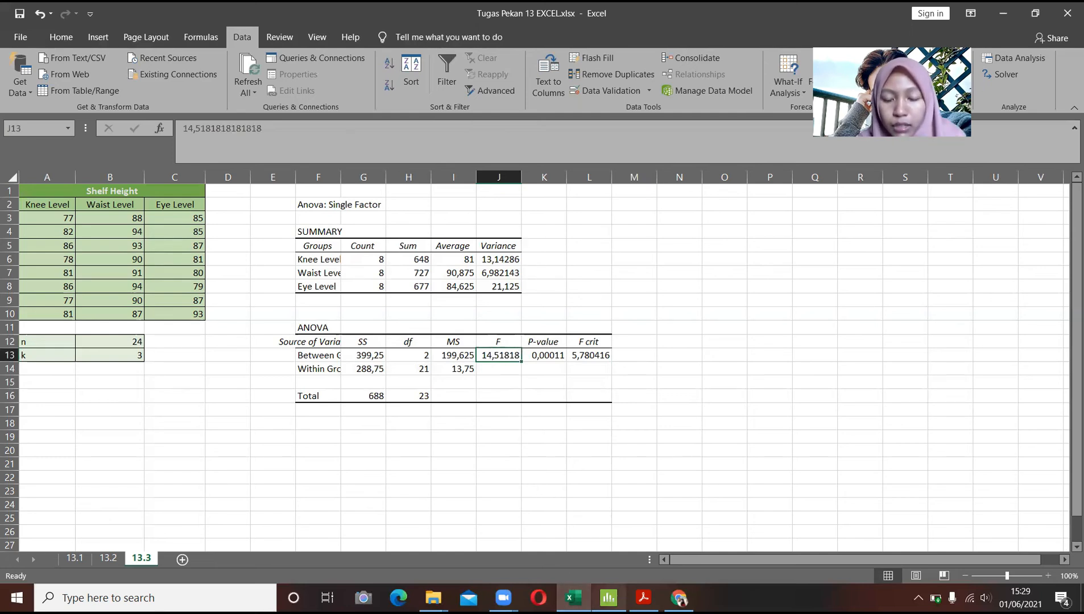
left_click(608, 597)
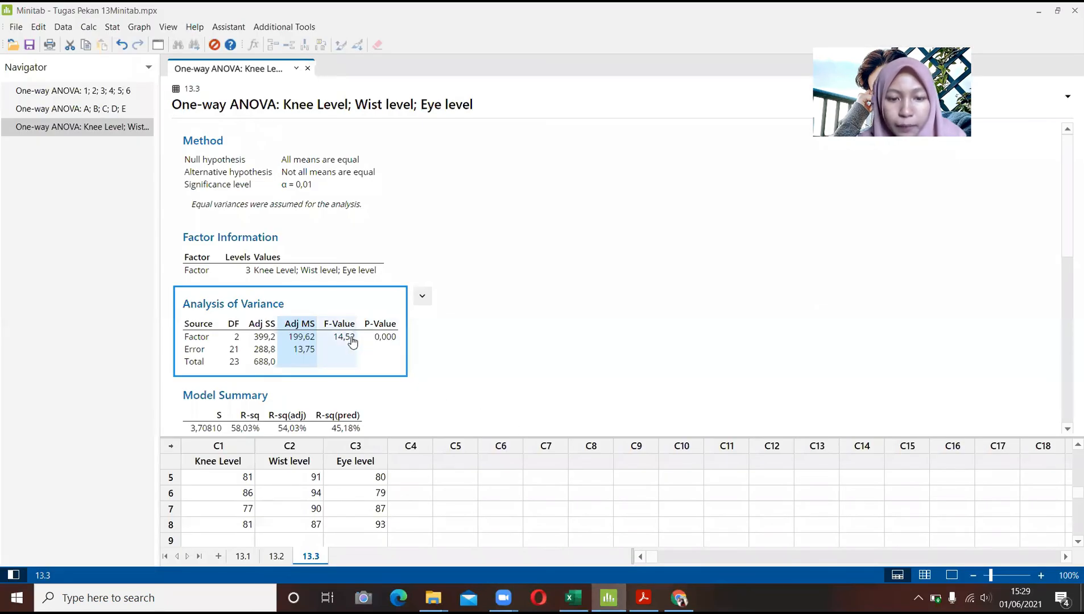
left_click(352, 343)
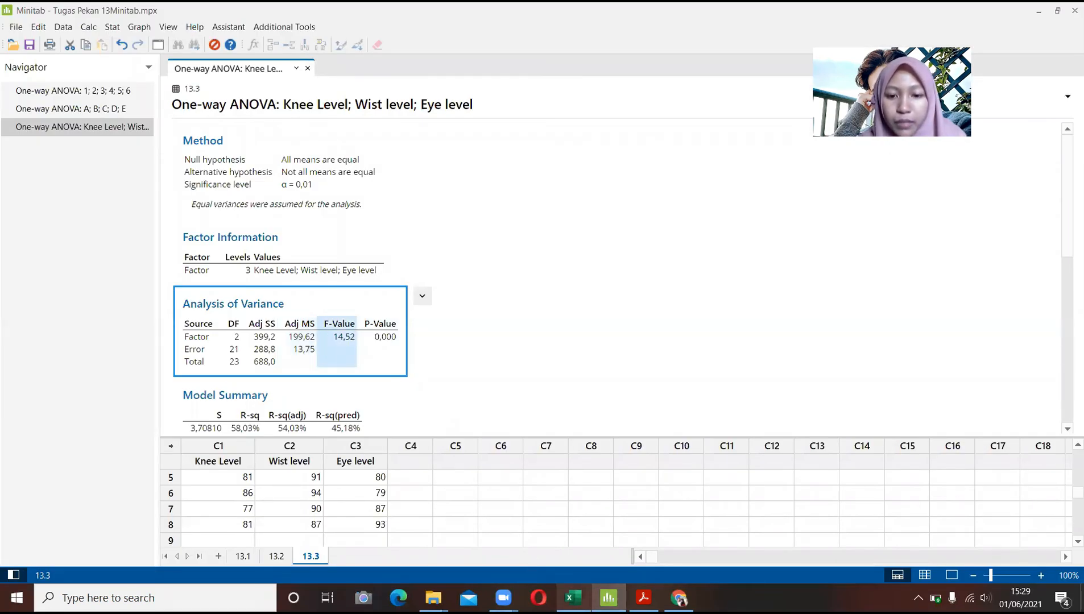
left_click(573, 598)
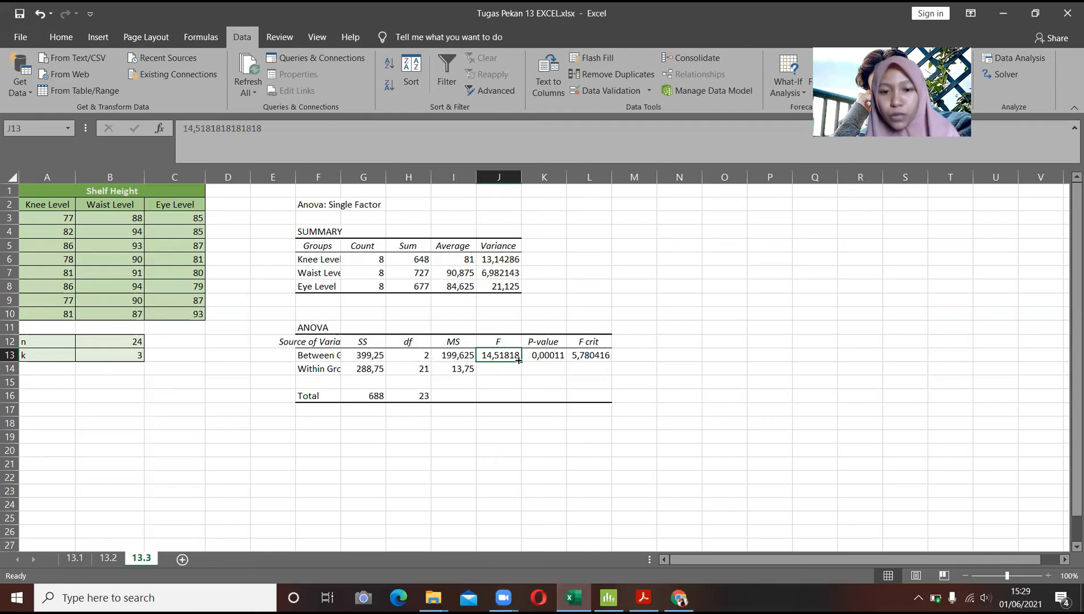
left_click(540, 354)
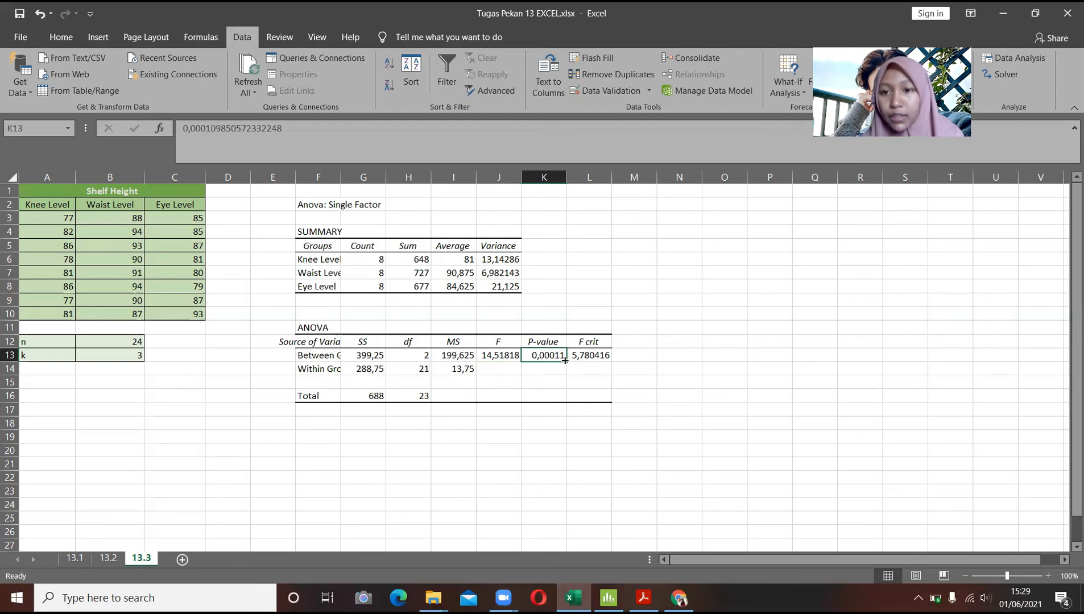
left_click(599, 354)
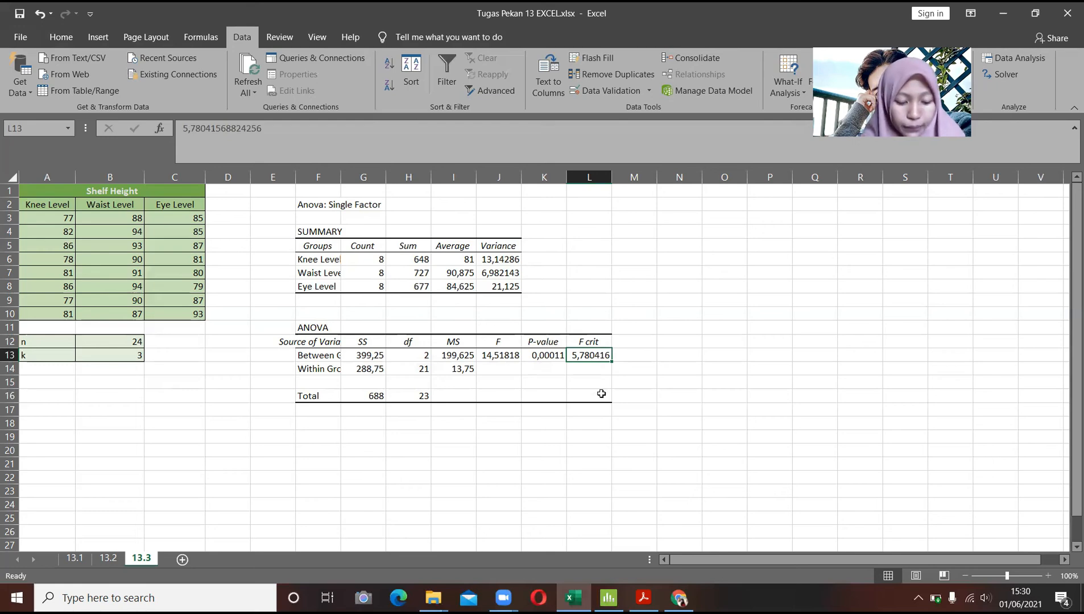
Compare the F value with F crit in the ANOVA tables on sheet 13.2 and on sheet 13.1
left_click(109, 559)
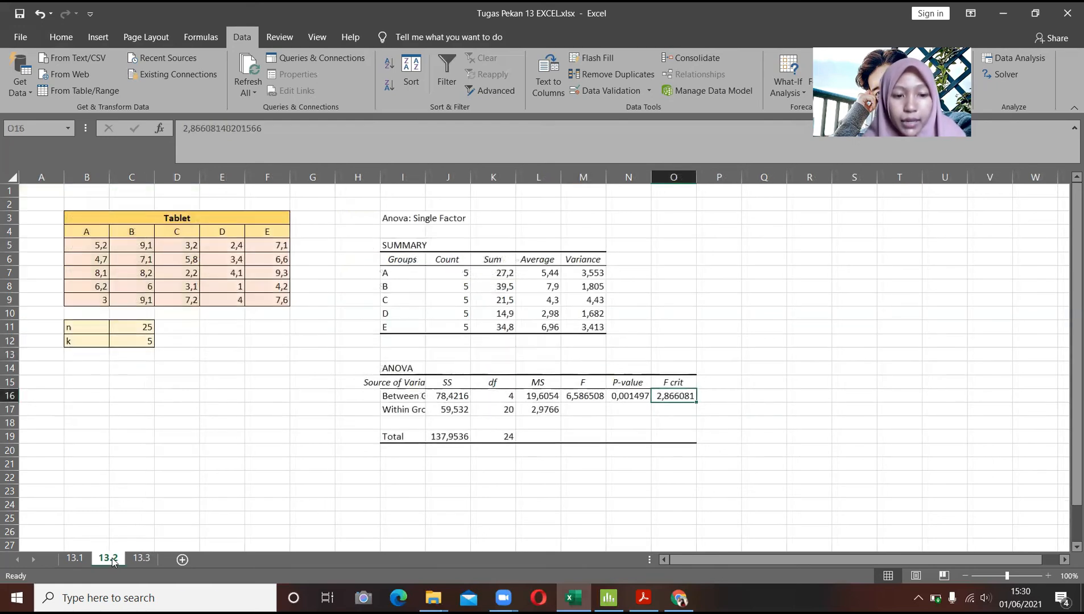
left_click(588, 396)
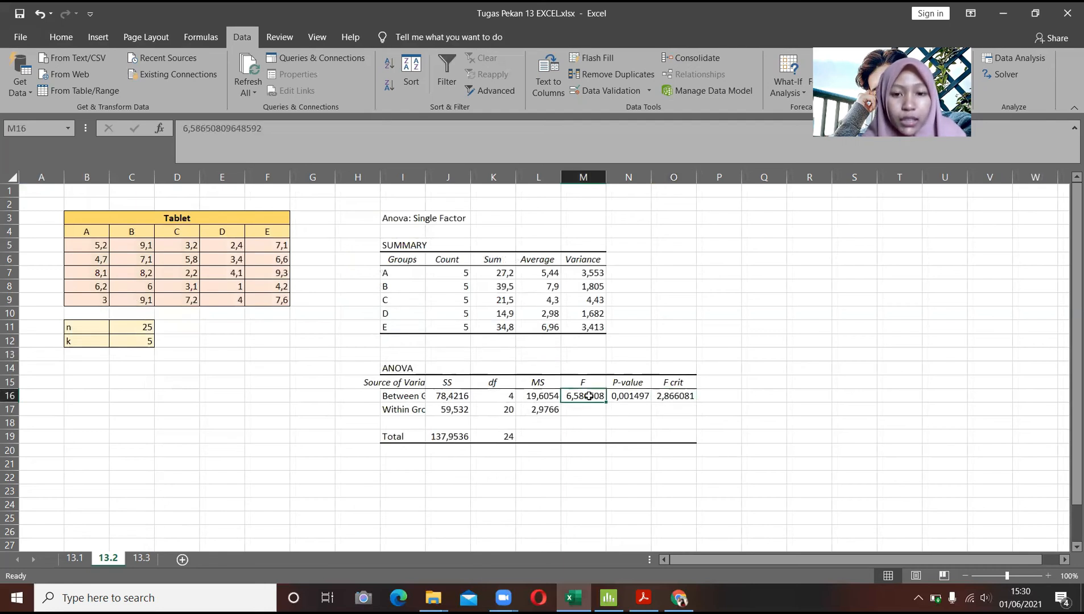
left_click(674, 398)
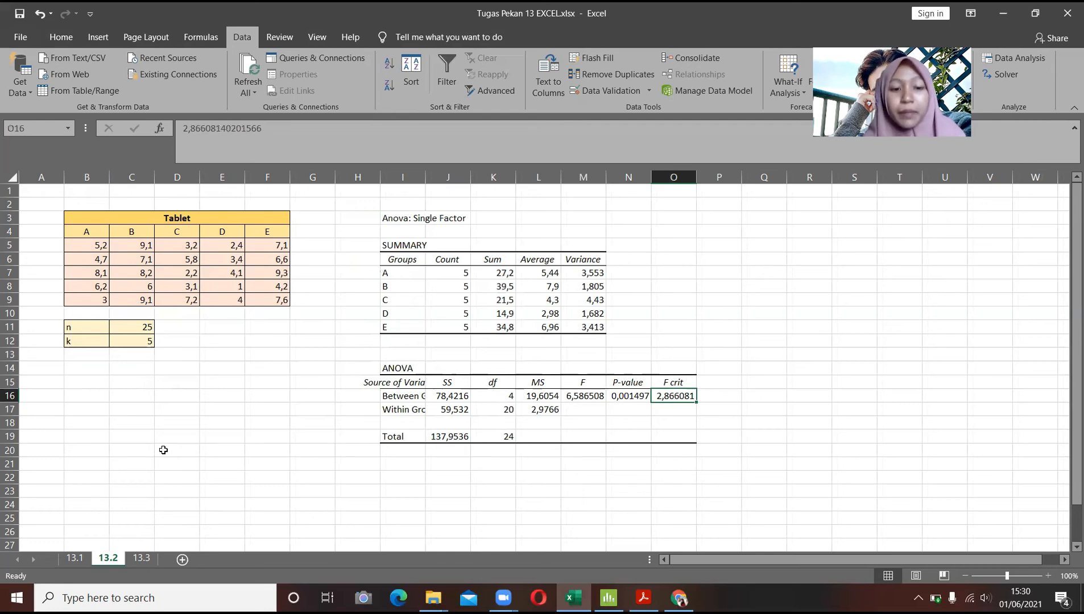
left_click(75, 560)
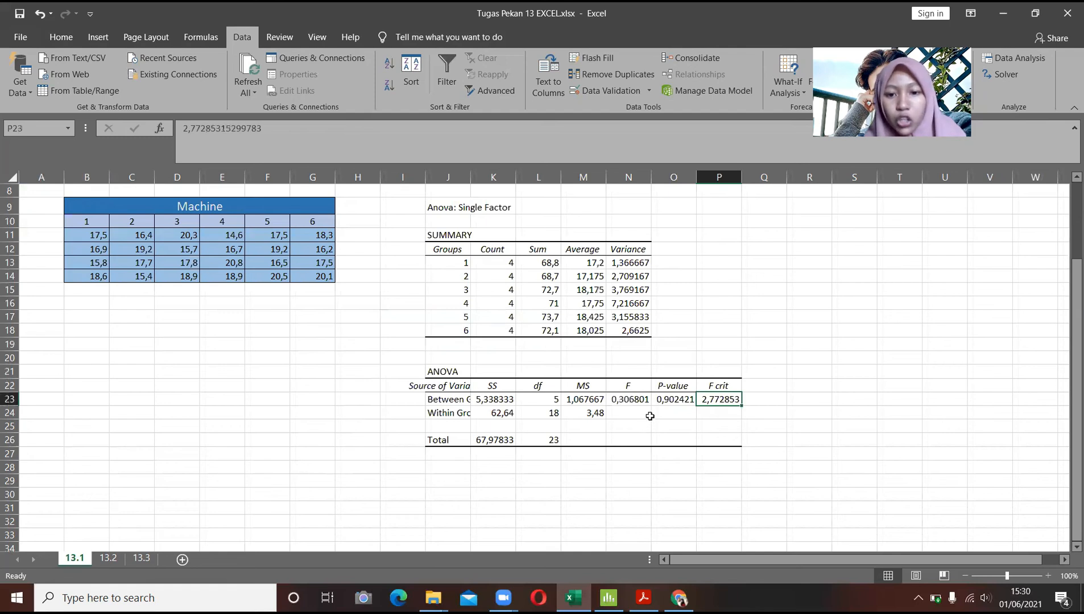
left_click(630, 402)
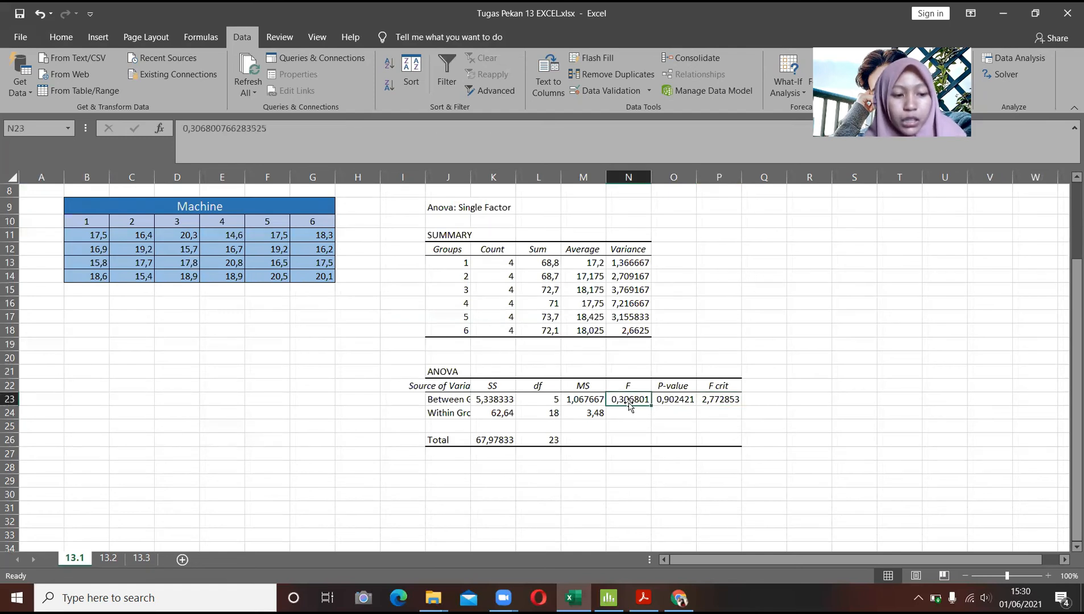
left_click(711, 404)
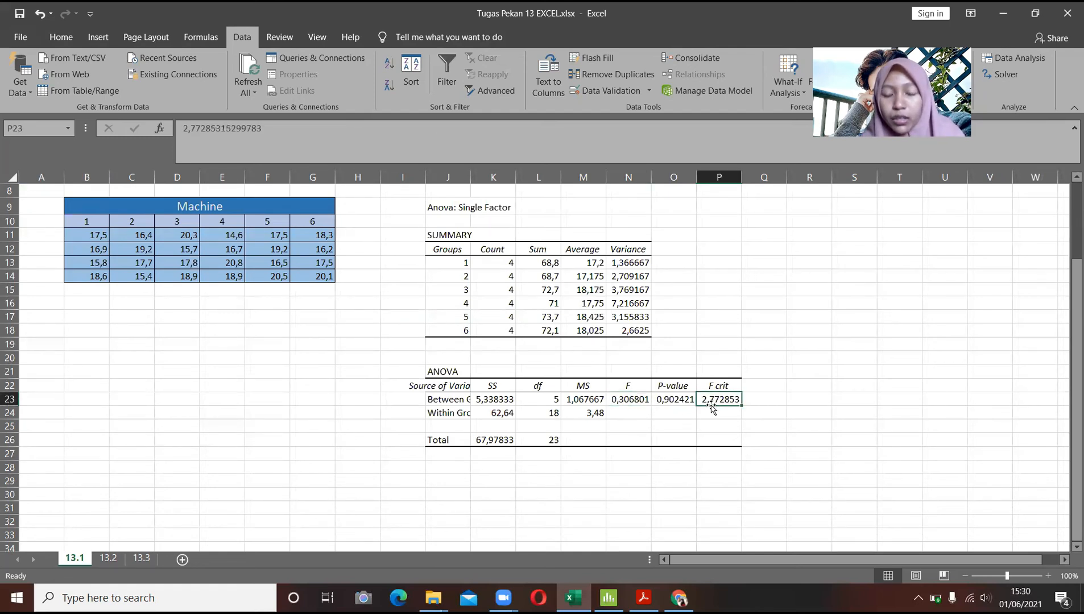
left_click(630, 402)
left_click(728, 401)
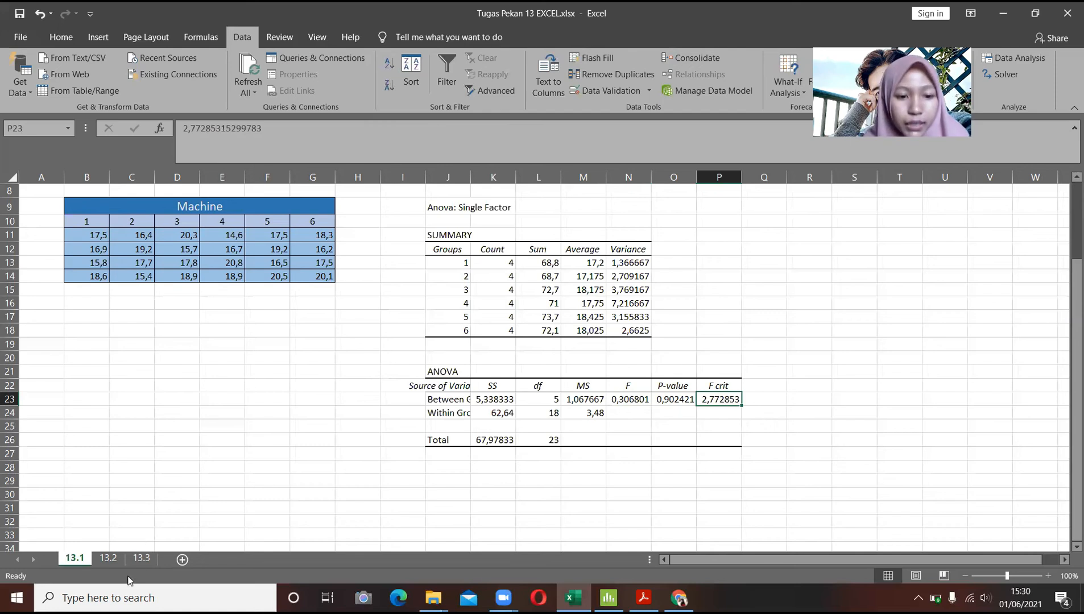
Switch to Minitab and view worksheet 13.1 and the One-way ANOVA output for tablets A to E
left_click(608, 598)
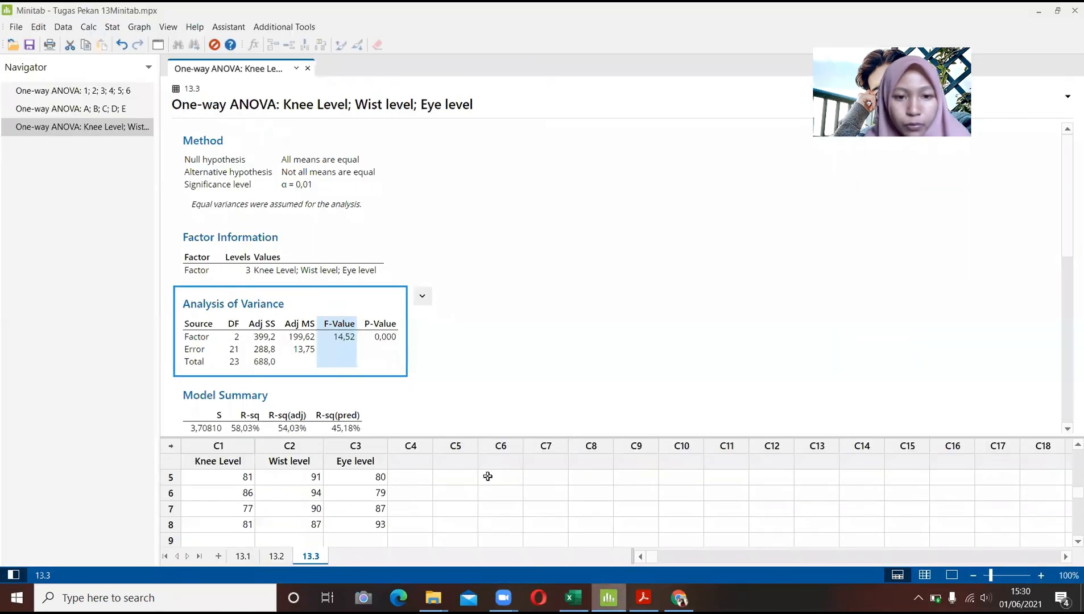
left_click(245, 557)
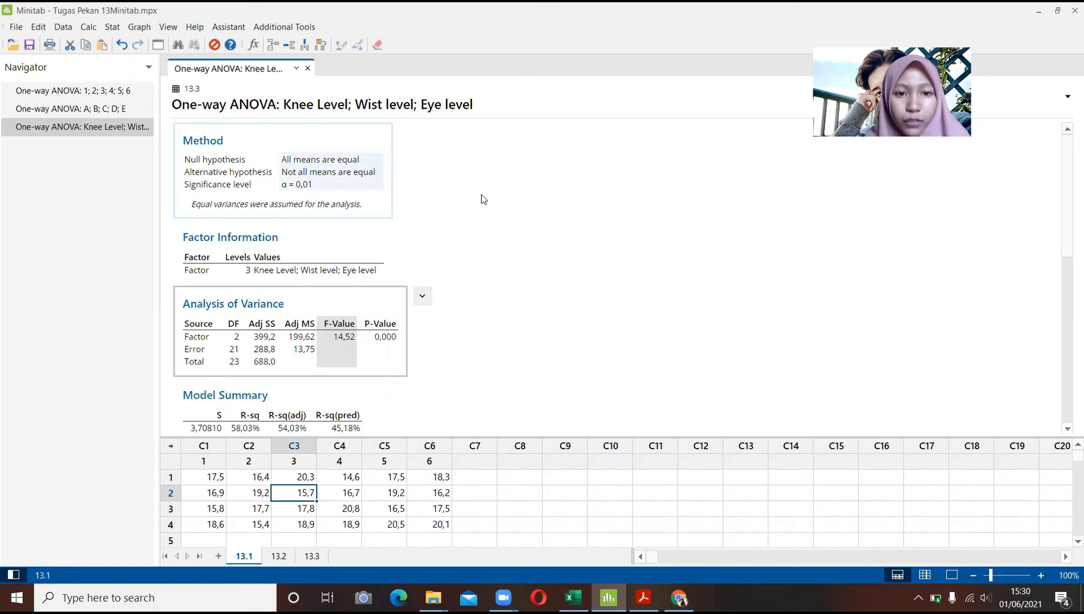
left_click(90, 112)
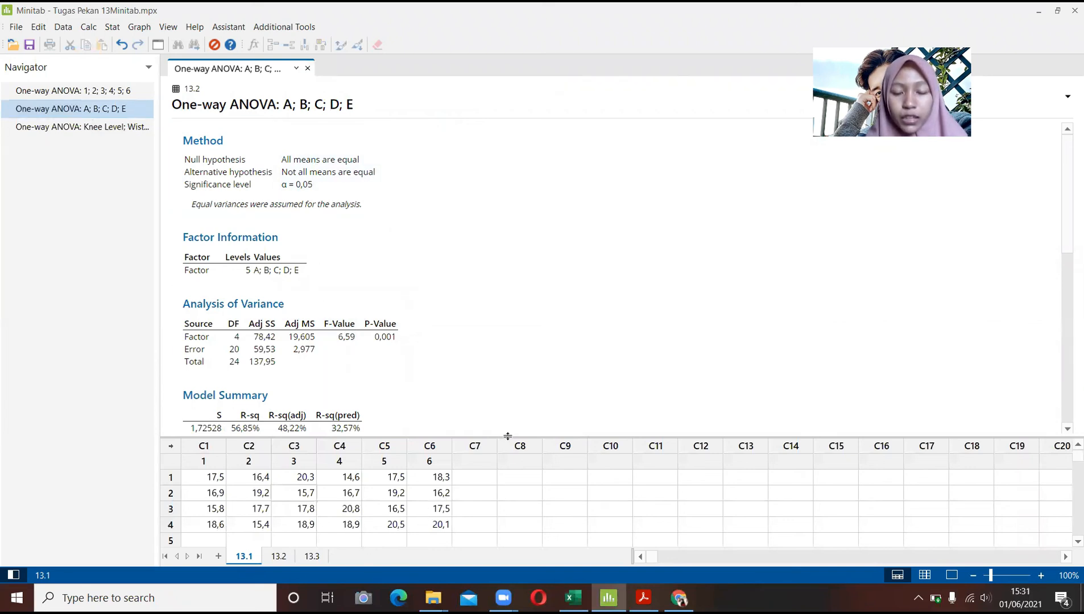
Switch to Excel and review the group summary, degrees of freedom, mean square, F and P-value of the machine ANOVA on sheet 13.1
left_click(573, 598)
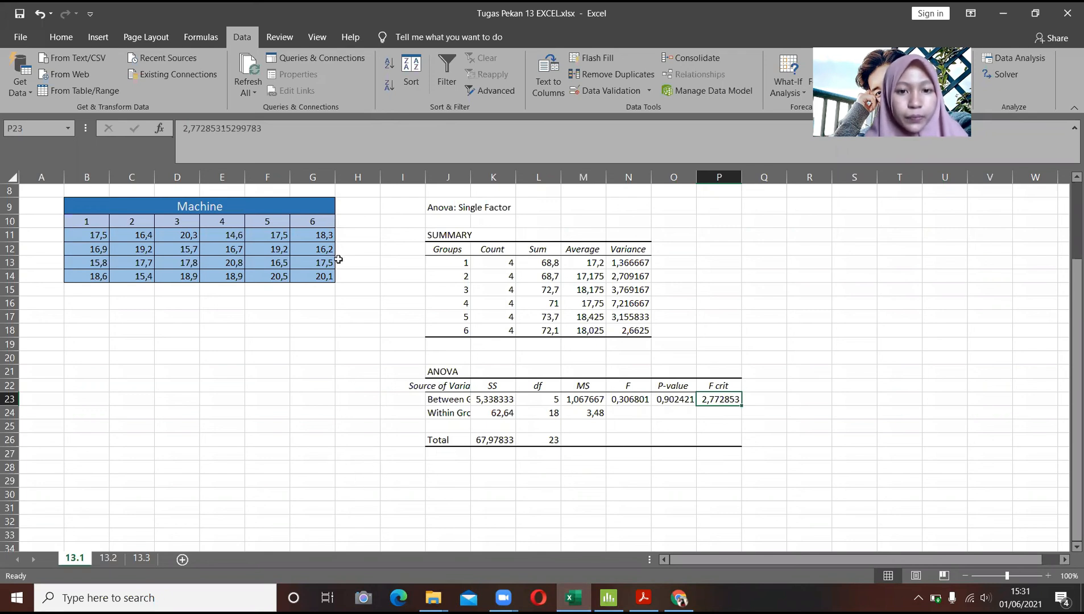
left_click(490, 262)
left_click(530, 336)
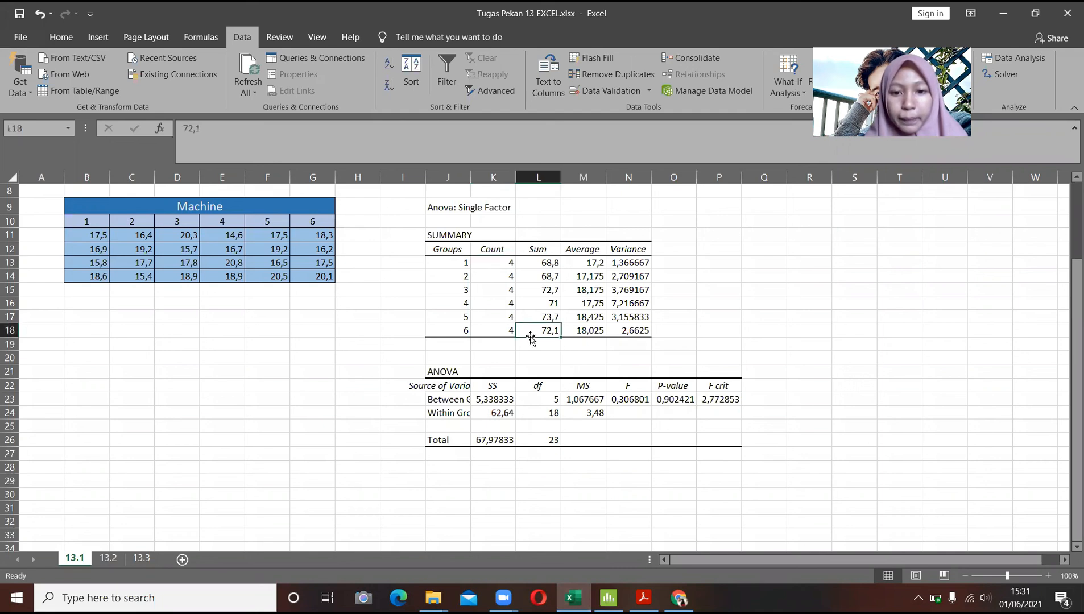
left_click(541, 404)
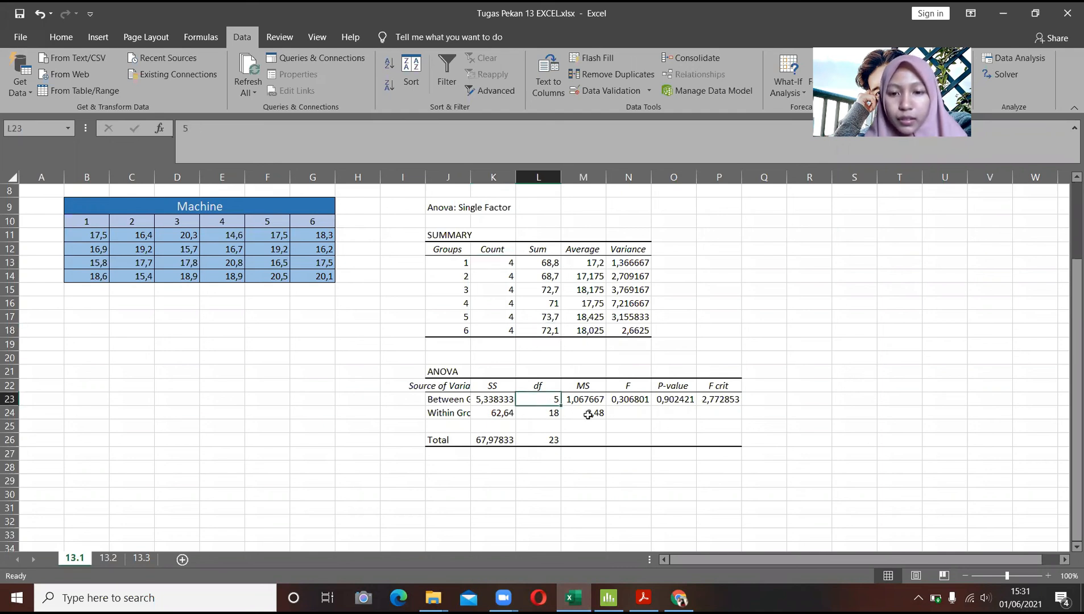
left_click(587, 415)
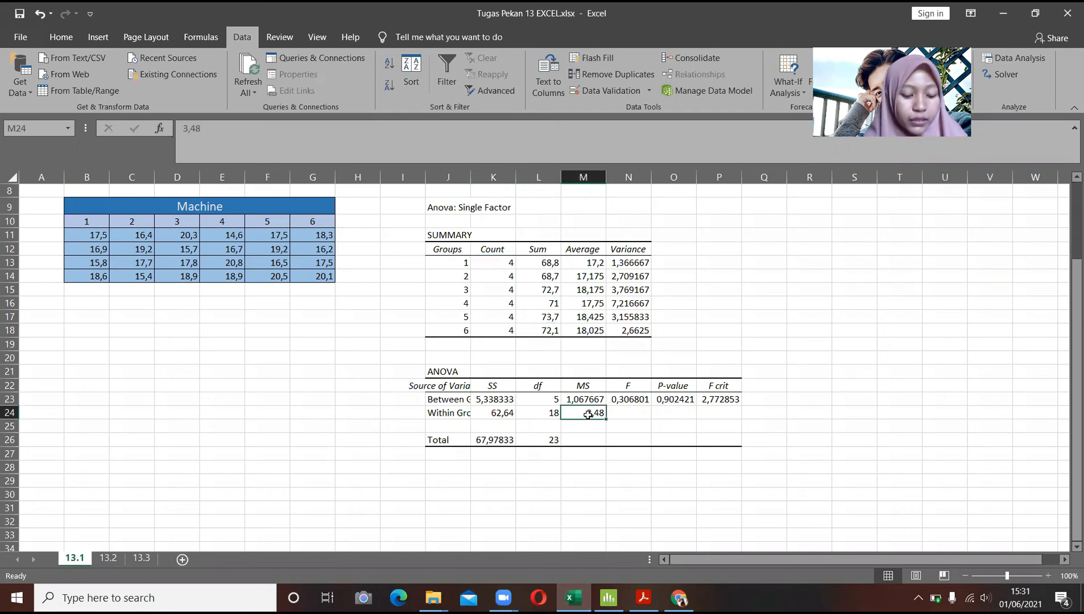
left_click(341, 355)
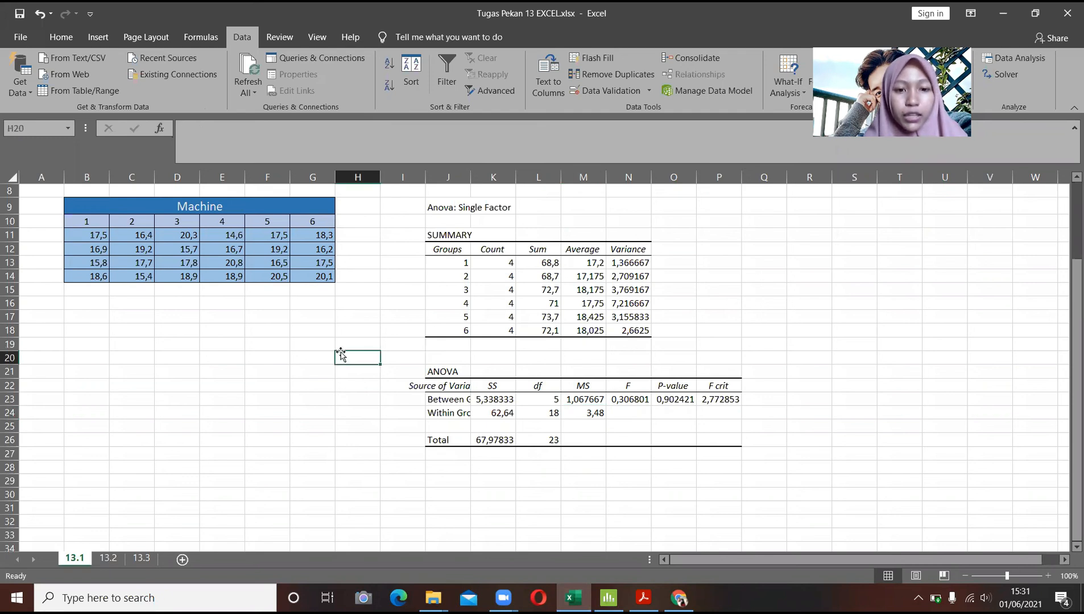
left_click(267, 339)
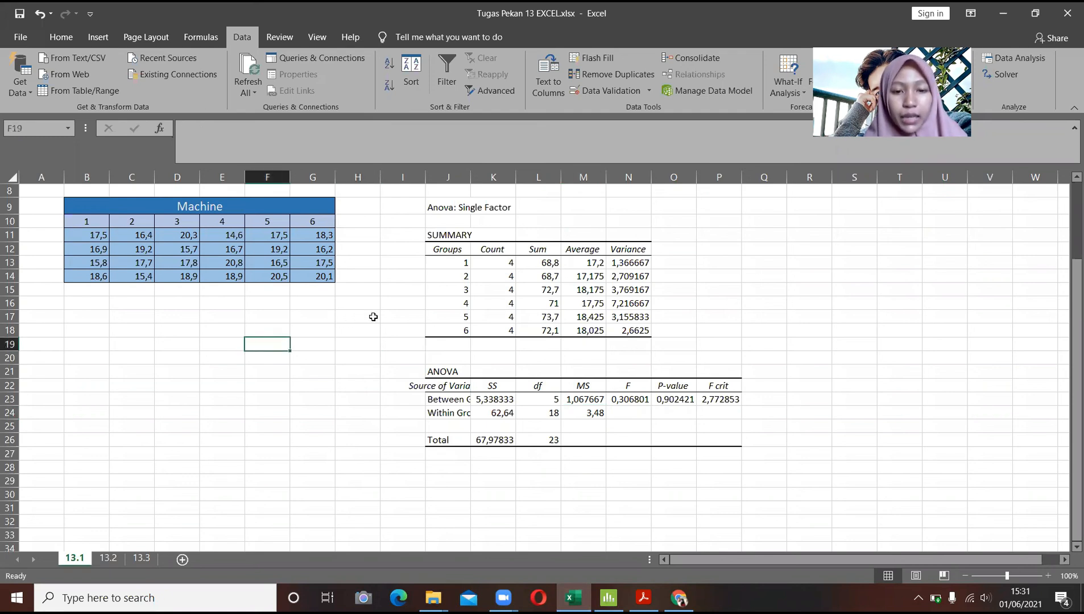
left_click(712, 345)
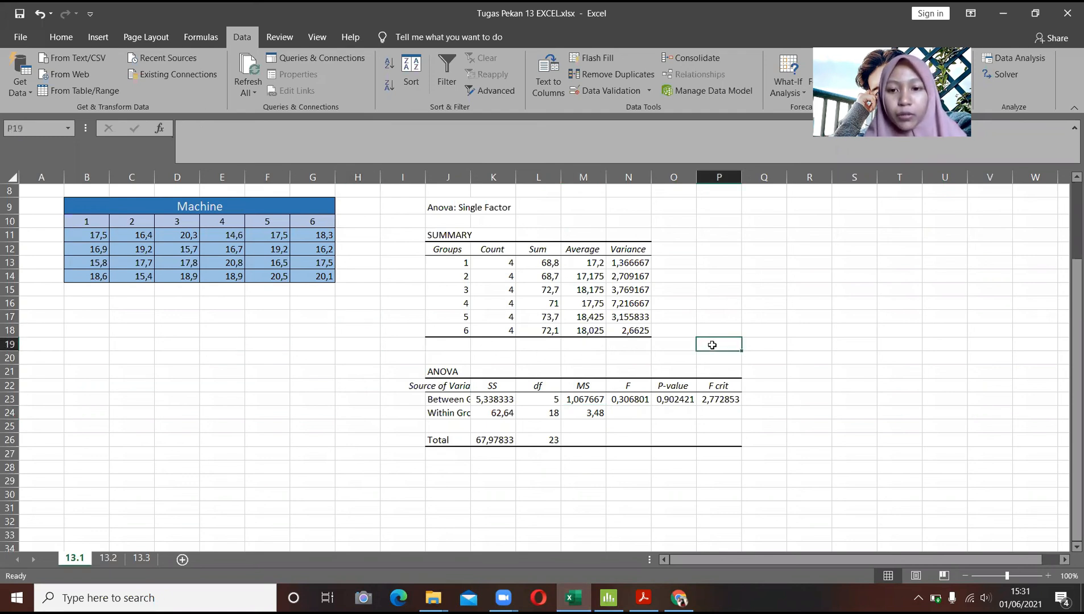
left_click(617, 410)
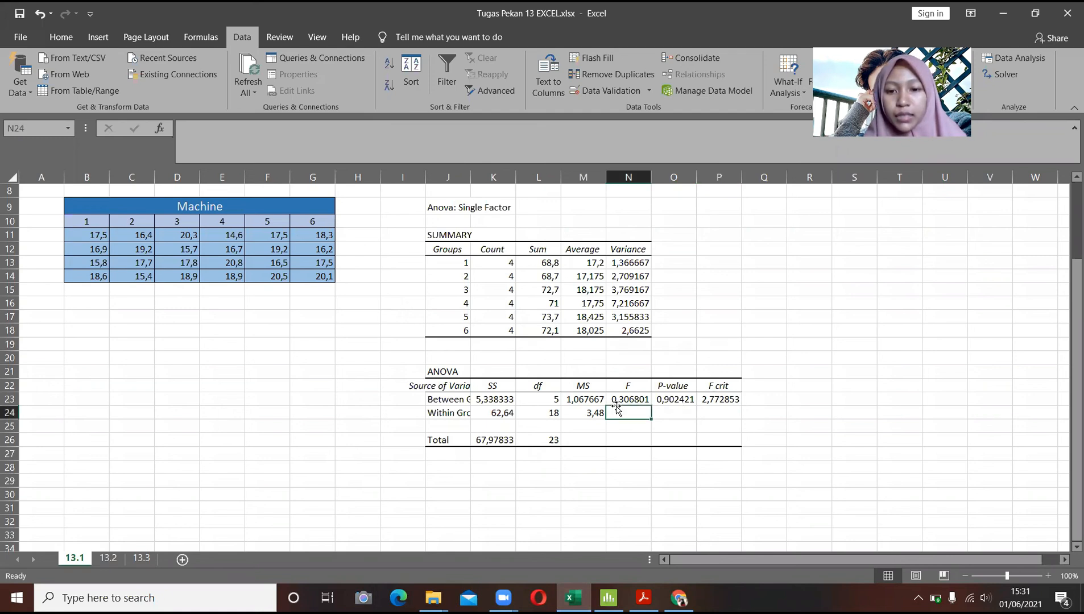
left_click(621, 399)
left_click(685, 401)
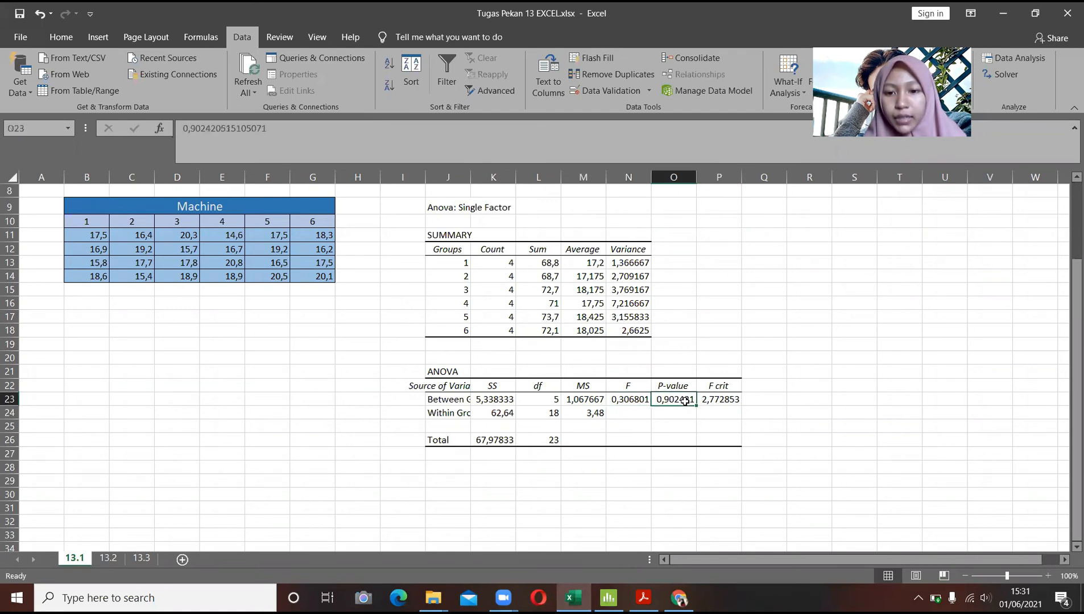
left_click(852, 289)
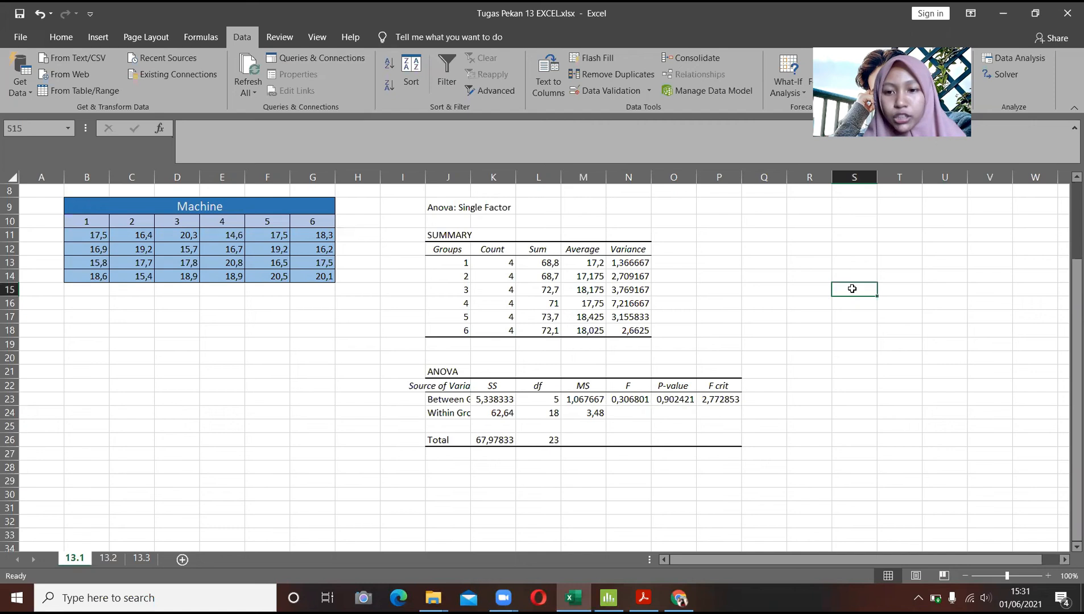
left_click(742, 303)
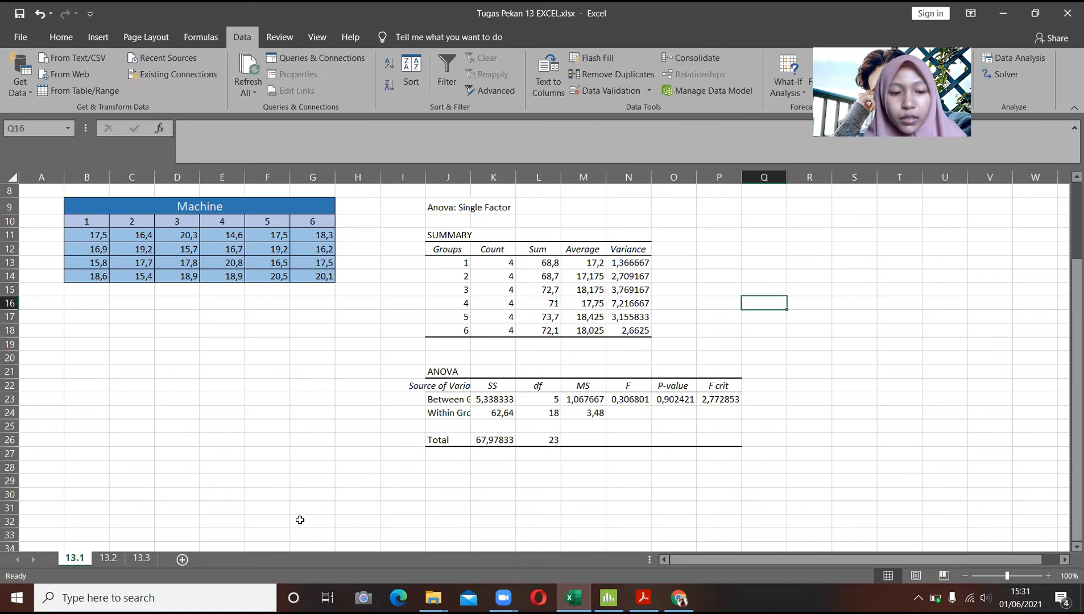